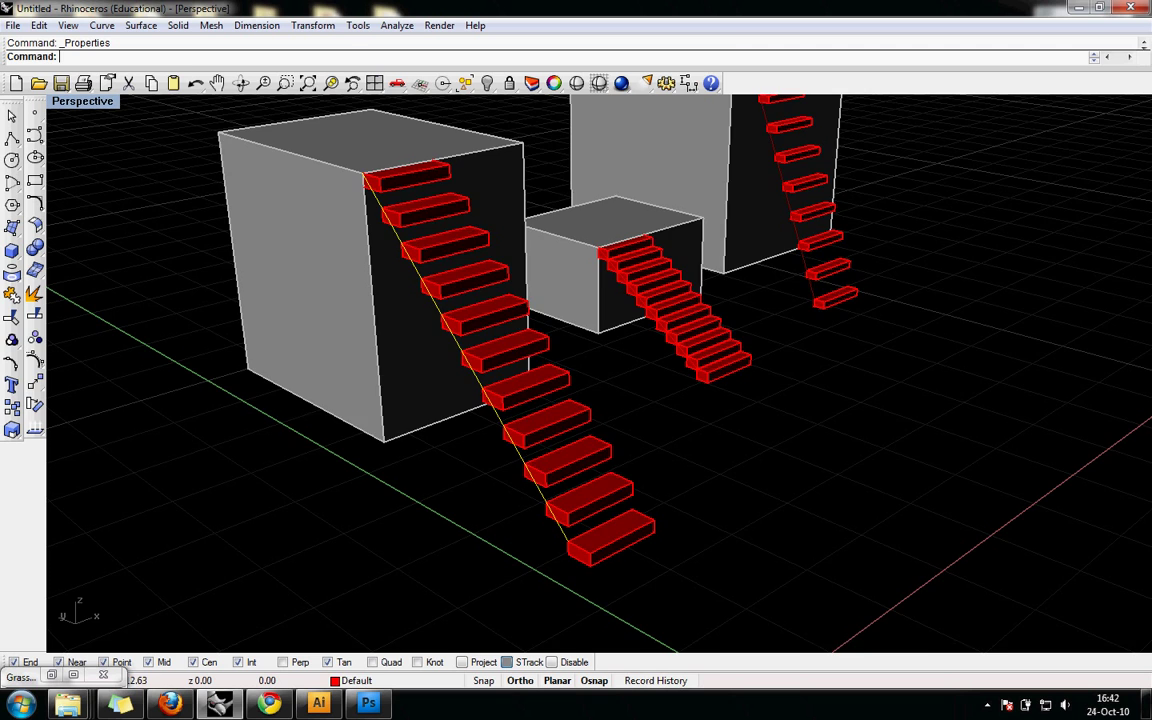
shift+right_drag(600, 374, 432, 550)
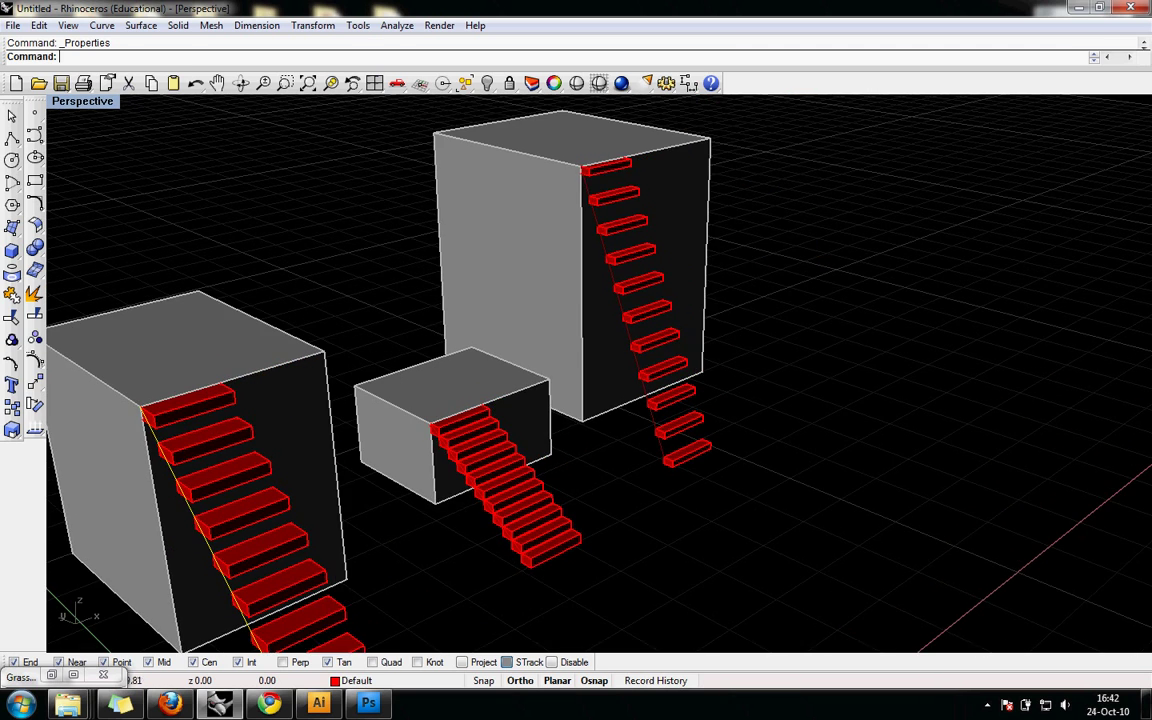
shift+right_drag(576, 374, 604, 348)
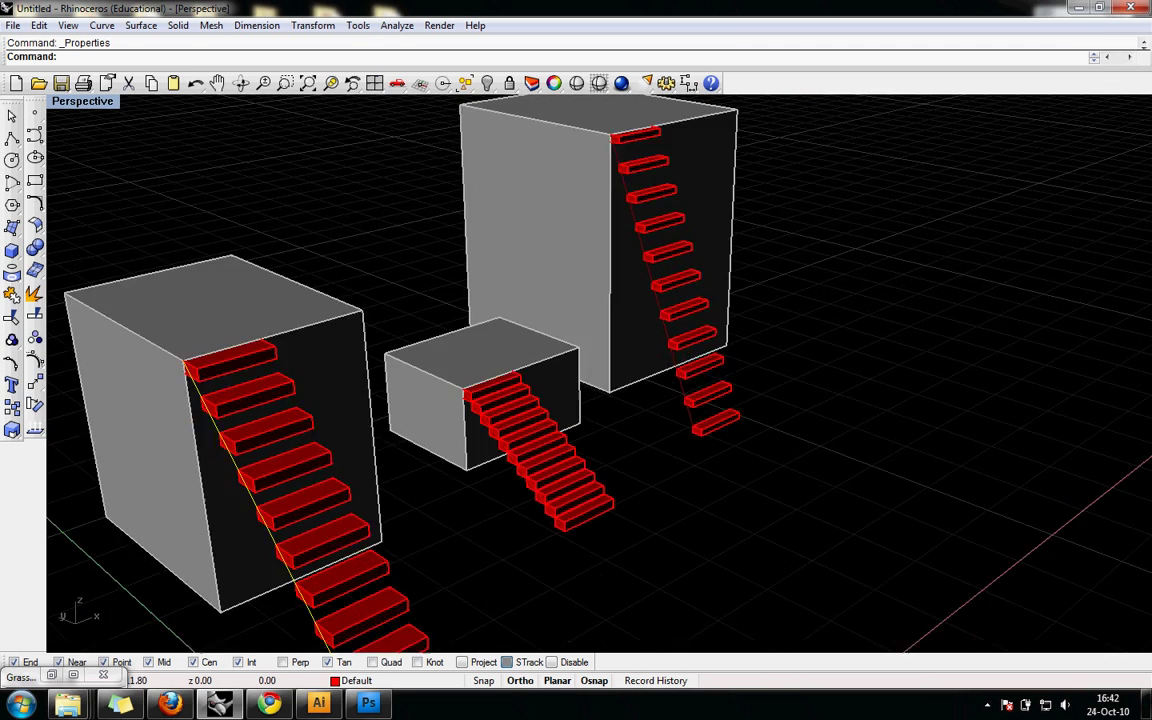
scroll(571, 300, down, 3)
shift+right_drag(571, 300, 575, 328)
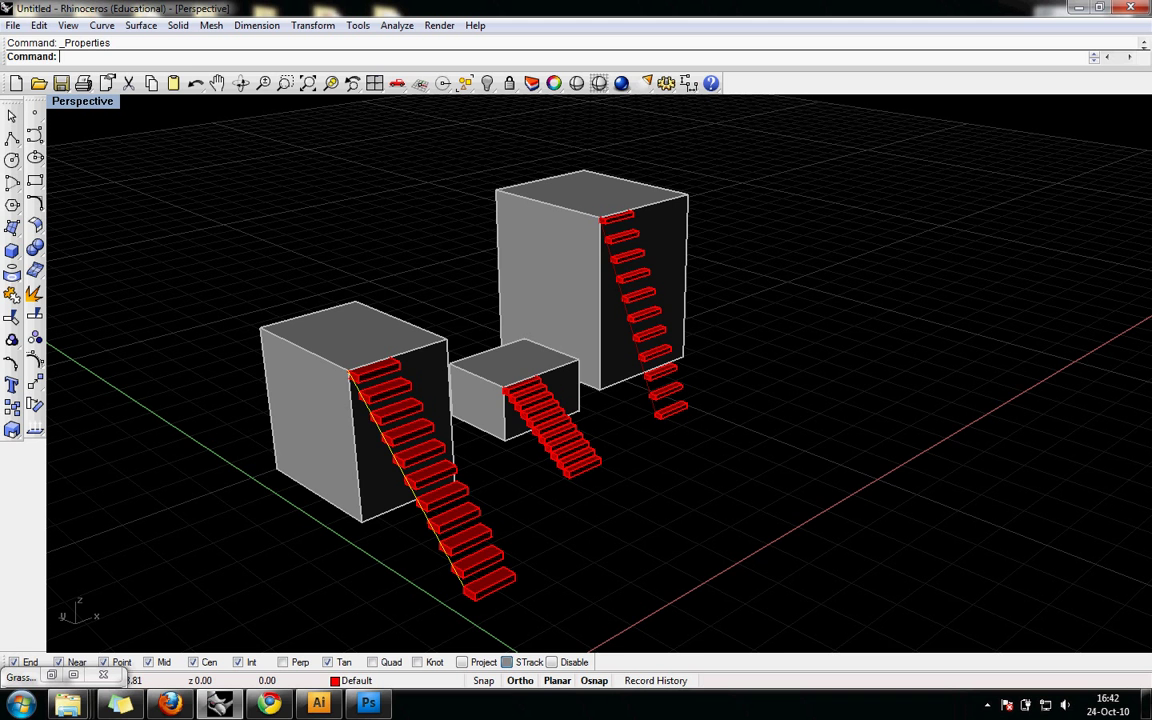
key(Escape)
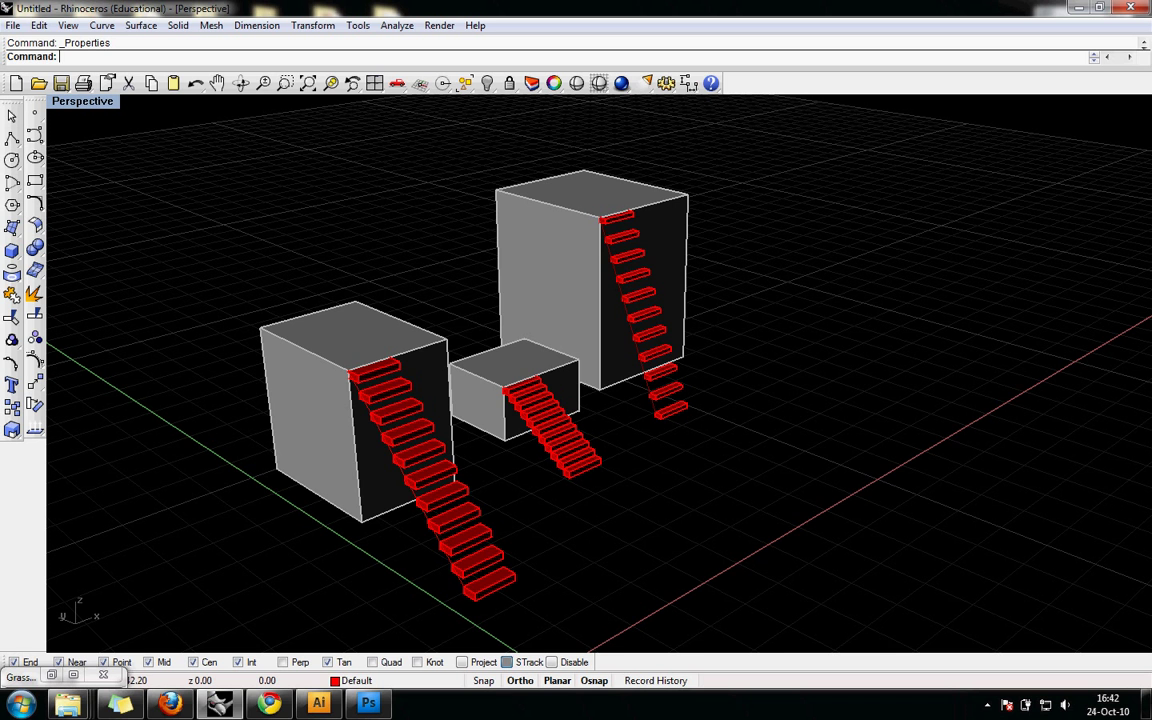
Draw a straight polyline diagonally across the tall box's side face, from its upper back corner to its lower front corner.
click(12, 138)
shift+right_drag(455, 168, 451, 179)
key(Home)
key(Home)
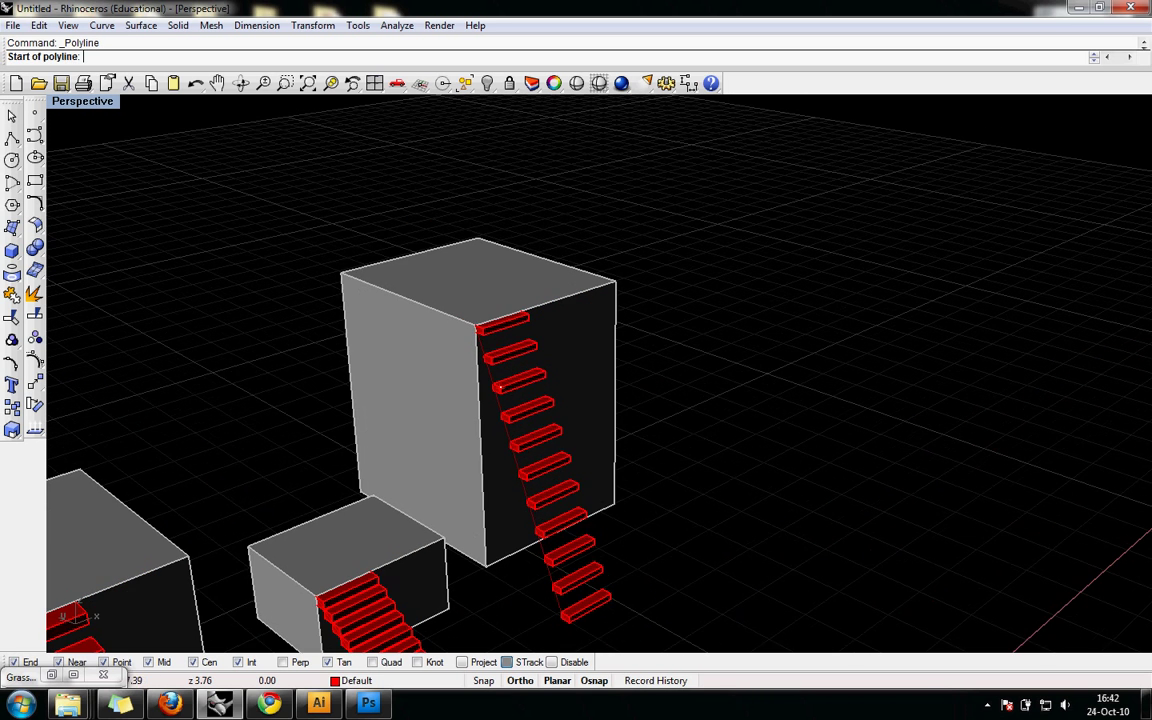
click(338, 271)
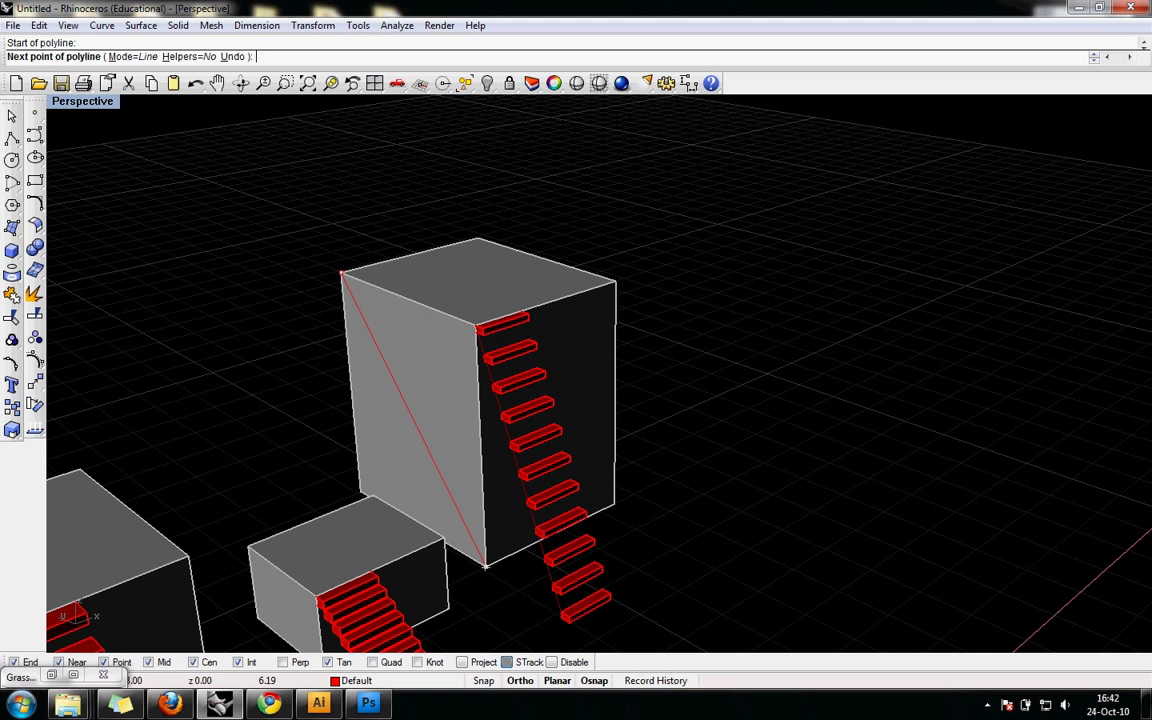
click(485, 564)
key(Return)
Move the diagonal line by its upper end to the midpoint of the tall box's top edge on the stair side.
click(396, 384)
shift+right_drag(405, 380, 336, 383)
text(M)
key(Return)
click(273, 275)
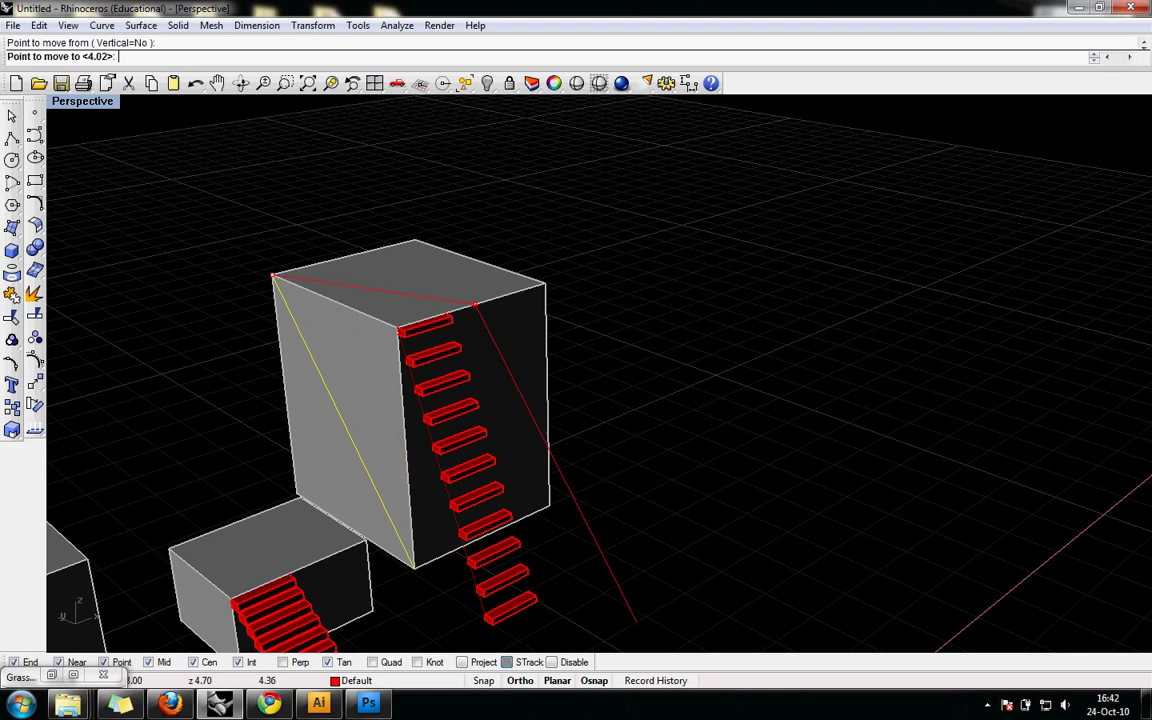
click(476, 305)
right_drag(573, 430, 275, 440)
shift+right_drag(420, 420, 372, 370)
scroll(600, 400, up, 1)
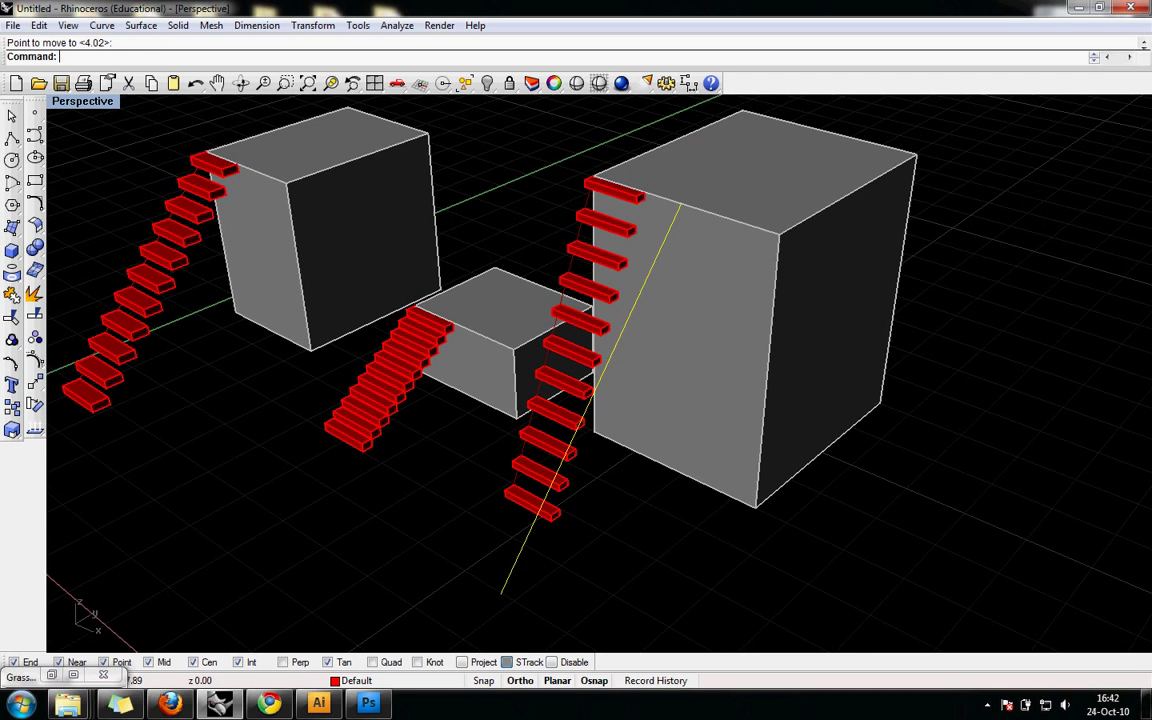
key(Escape)
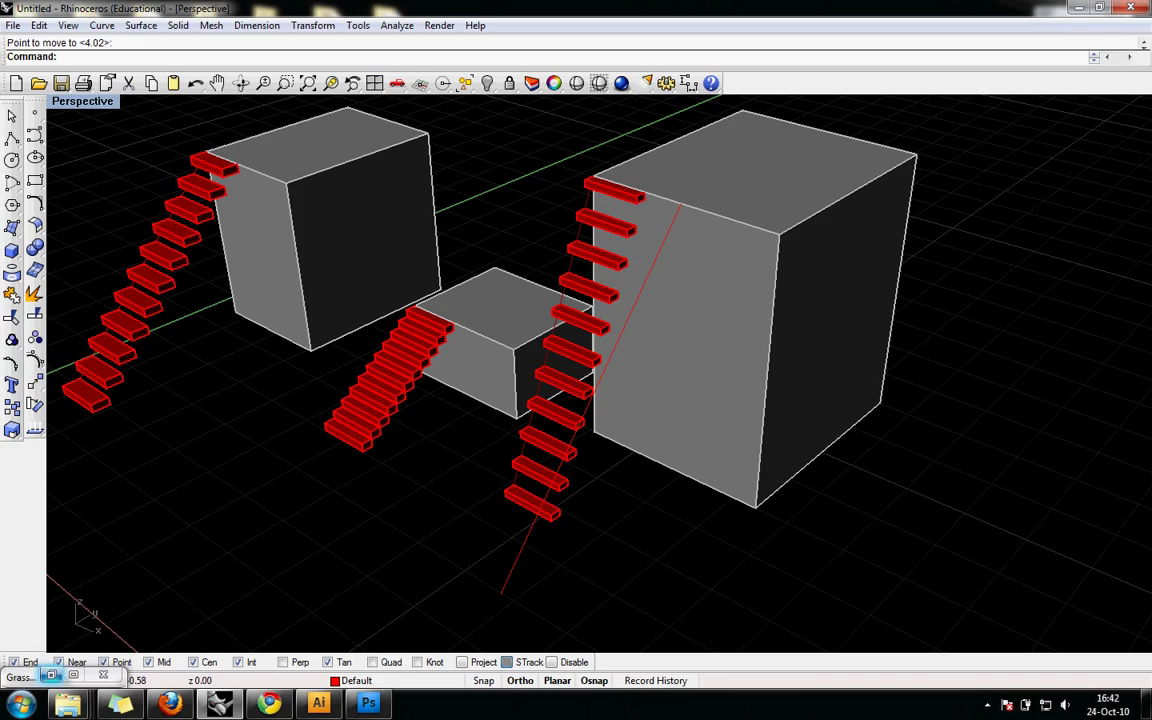
Switch to Grasshopper and assign the newly placed diagonal line to the Stringer curve parameter.
click(51, 675)
shift+right_drag(740, 400, 920, 390)
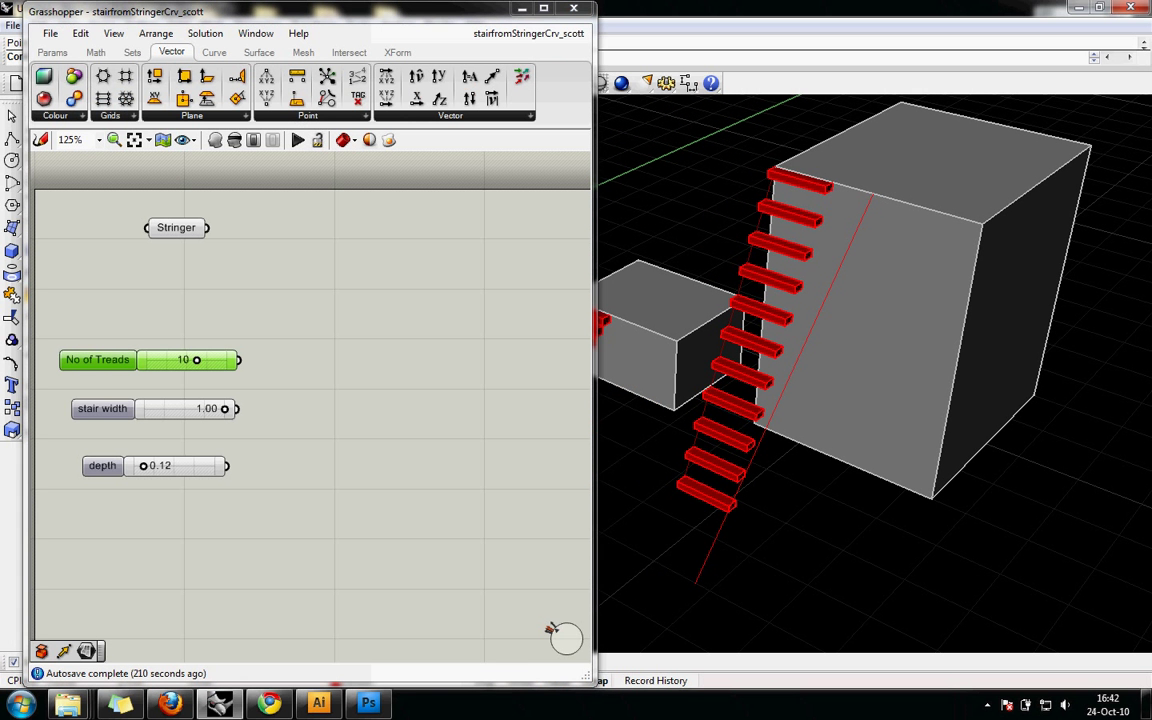
click(370, 392)
mouse_move(800, 400)
shift+right_down()
mouse_move(830, 396)
mouse_move(800, 400)
mouse_move(812, 398)
shift+right_up()
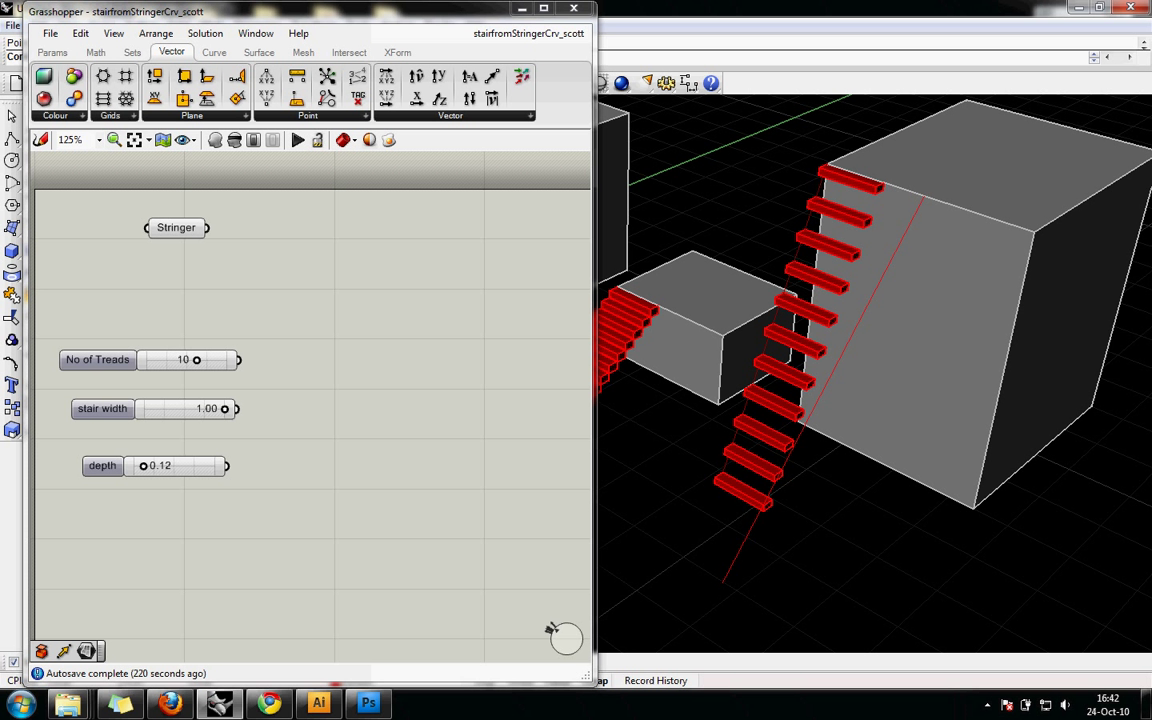
click(176, 228)
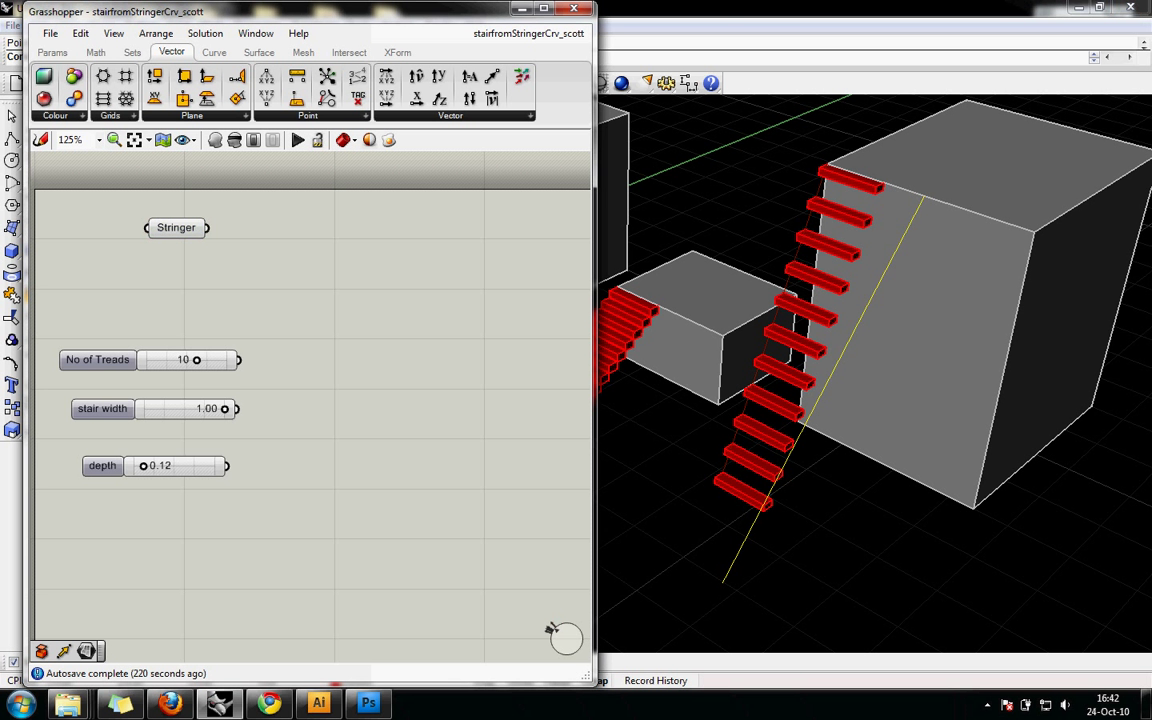
right_click(188, 228)
click(244, 415)
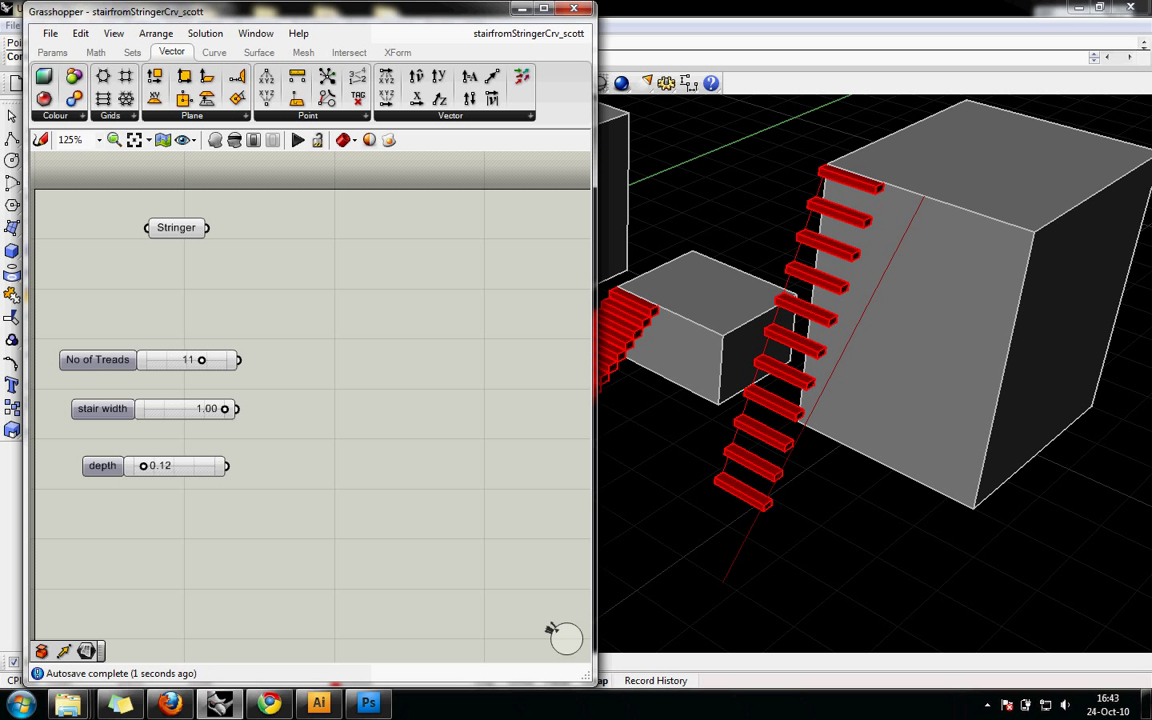
Set the depth slider to 0.20.
right_drag(310, 400, 309, 382)
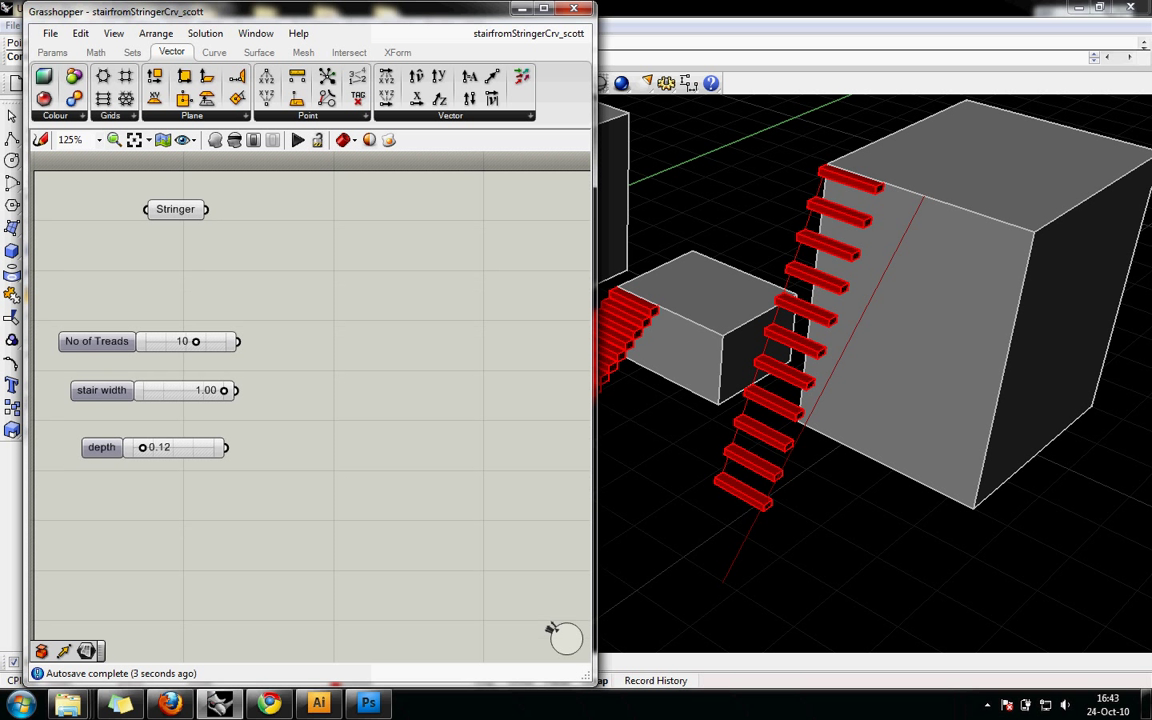
mouse_move(224, 390)
mouse_down()
mouse_move(191, 390)
mouse_move(224, 390)
mouse_up()
mouse_move(142, 423)
mouse_down()
mouse_move(181, 423)
mouse_move(148, 423)
mouse_up()
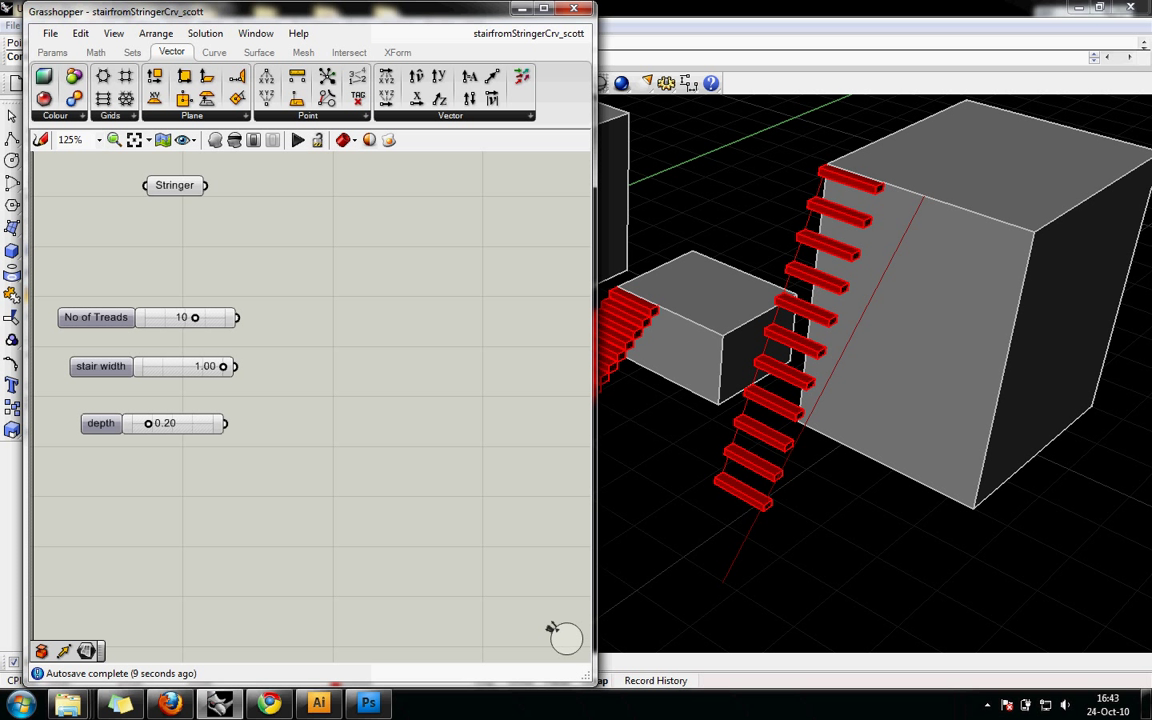
Add a Divide Curve component to the canvas beside the Stringer parameter.
right_drag(310, 400, 304, 403)
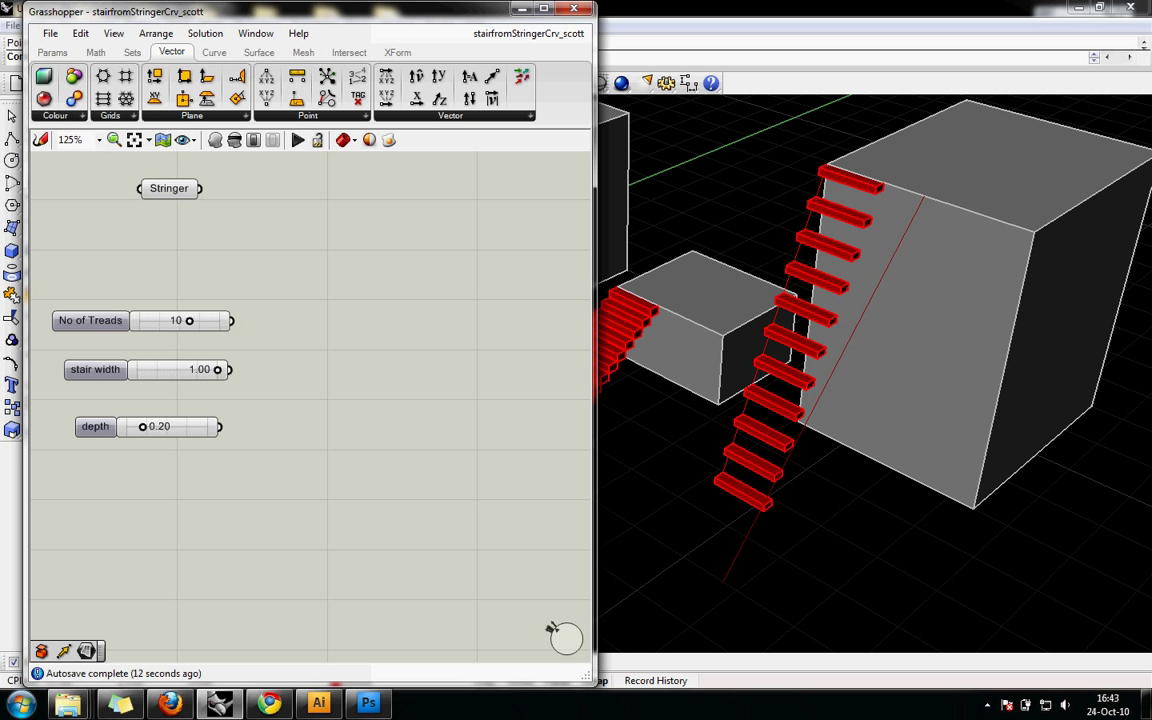
click(214, 52)
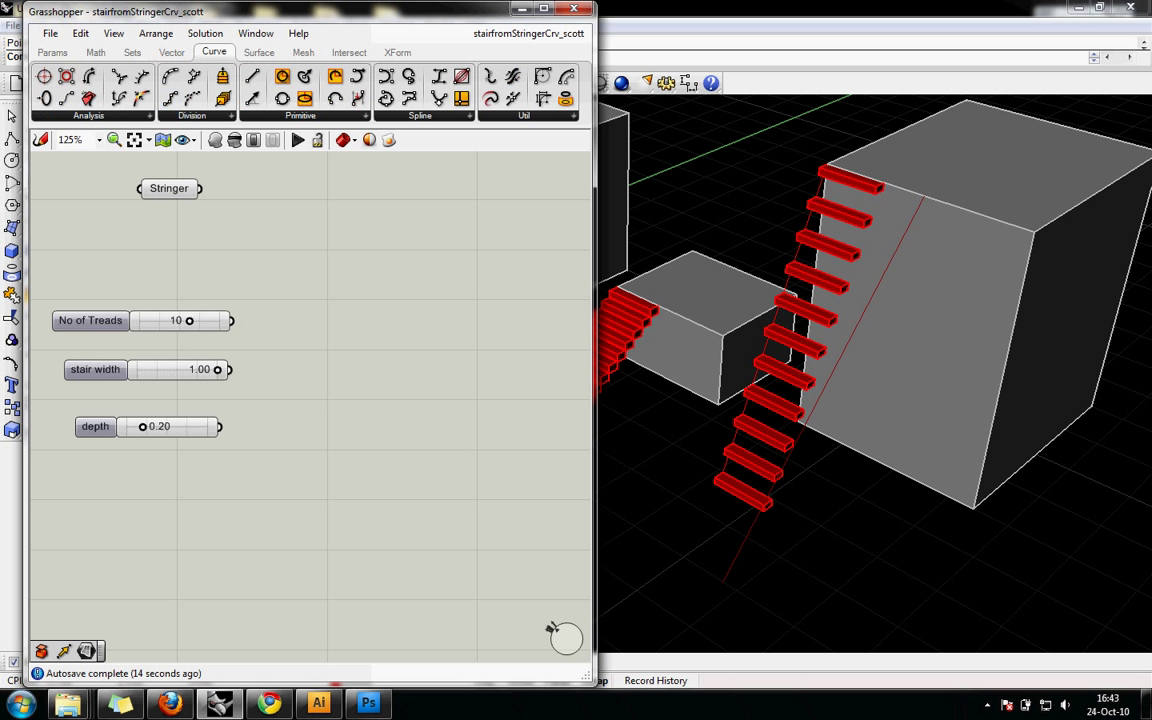
click(192, 115)
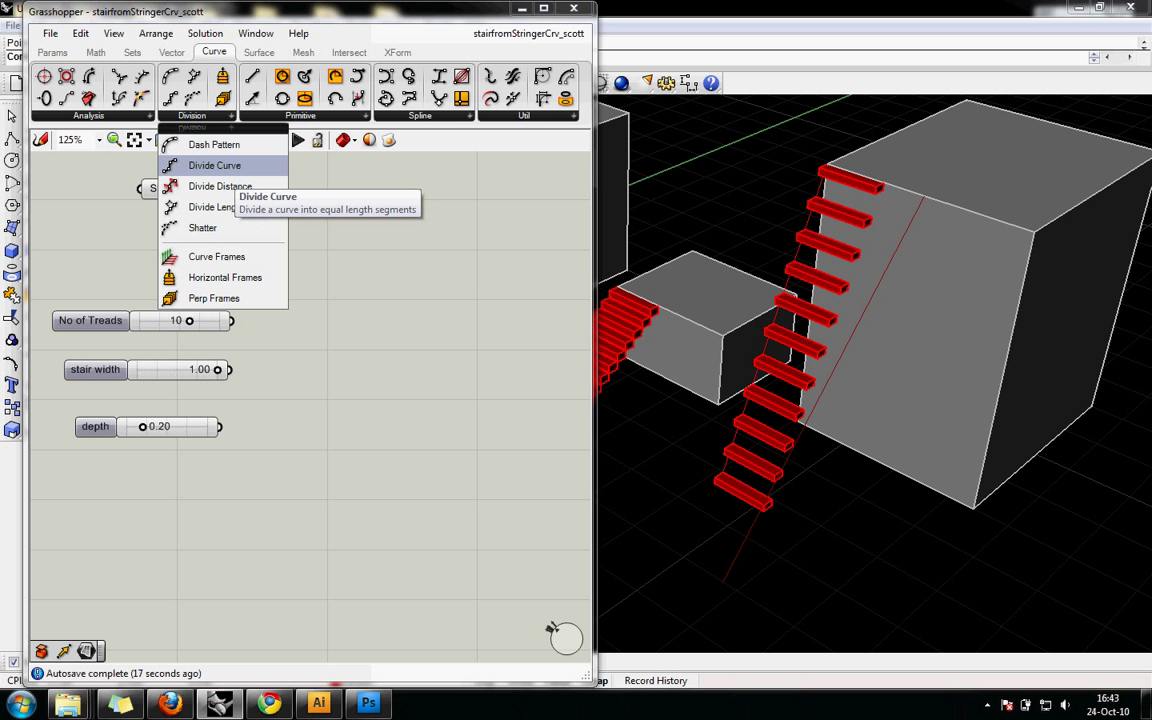
click(214, 165)
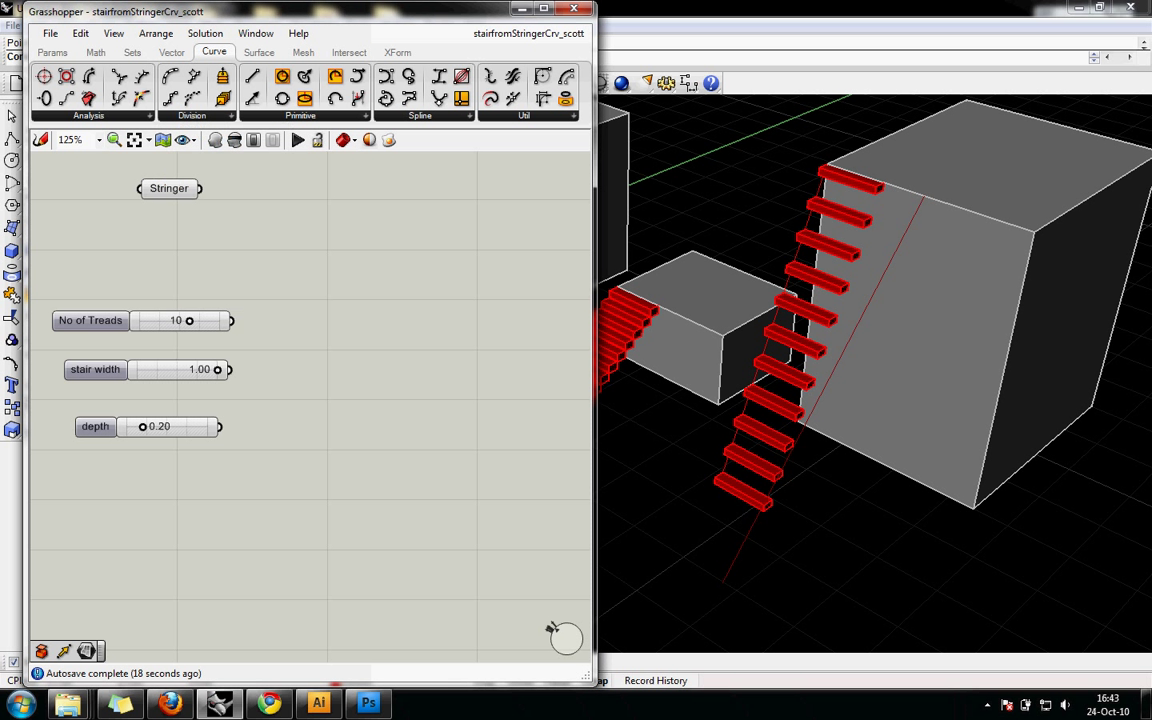
click(348, 217)
drag(348, 217, 351, 214)
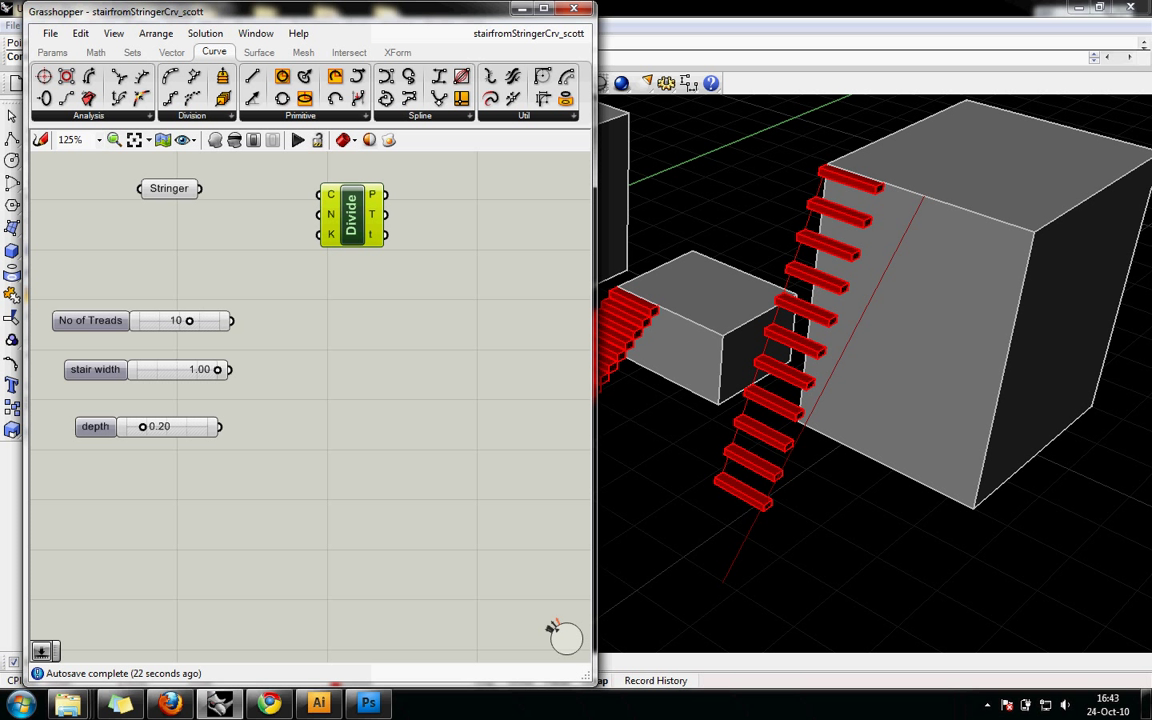
Connect Stringer to the Divide component's C input and the No of Treads slider to its N input.
drag(351, 214, 200, 188)
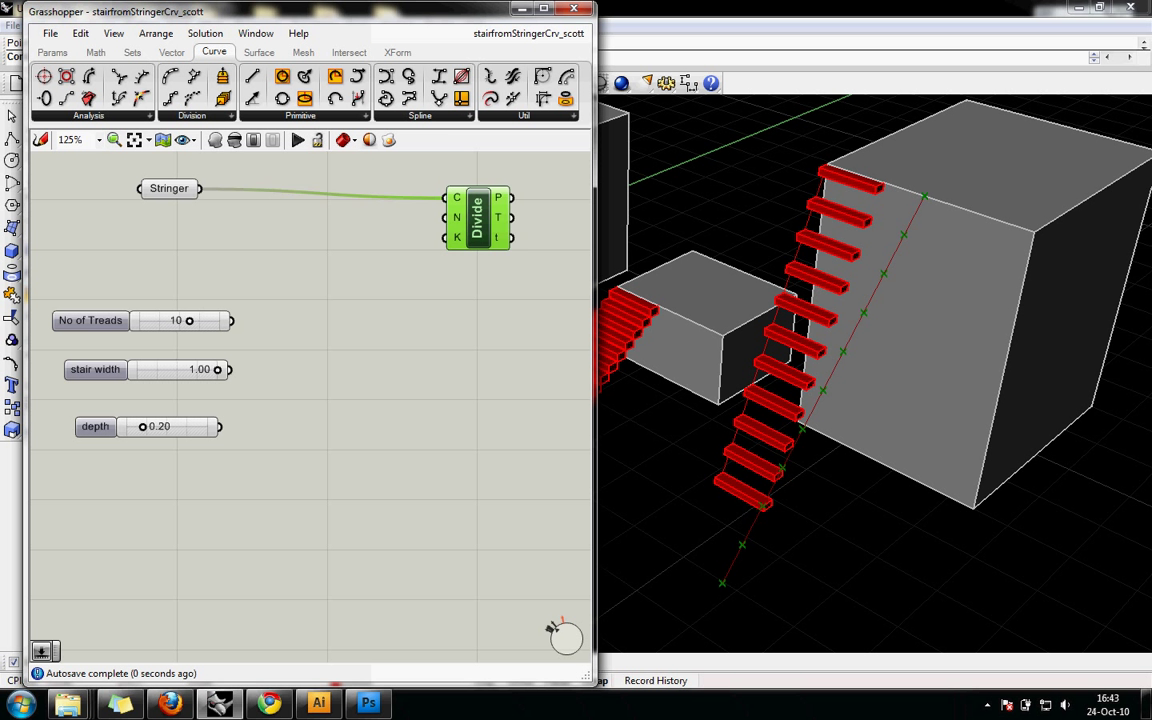
drag(478, 217, 494, 208)
key(Escape)
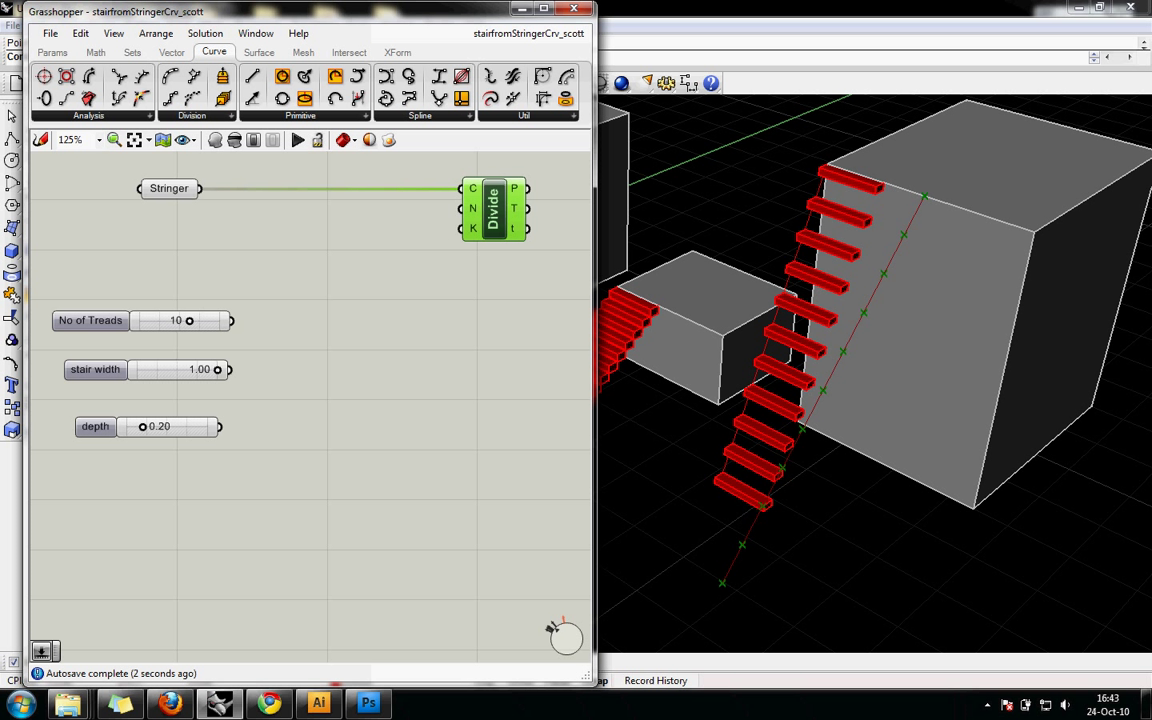
drag(460, 208, 189, 320)
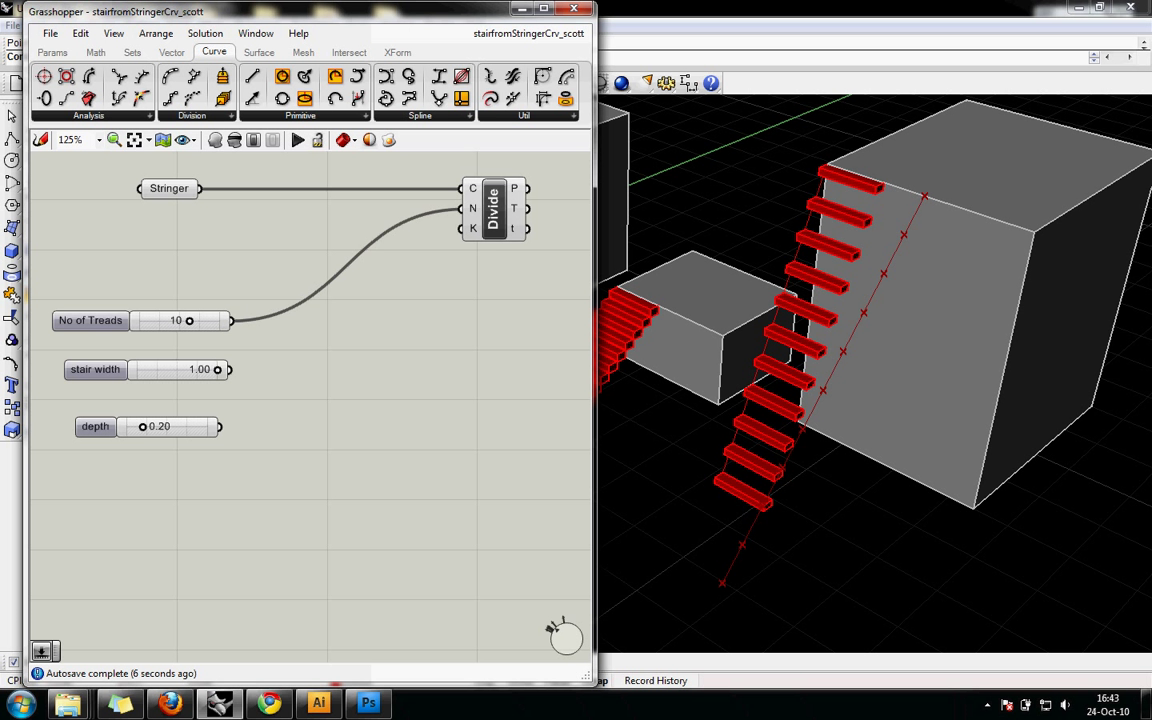
Add a Box 2Pt component to the canvas below the Divide component.
right_drag(330, 400, 305, 400)
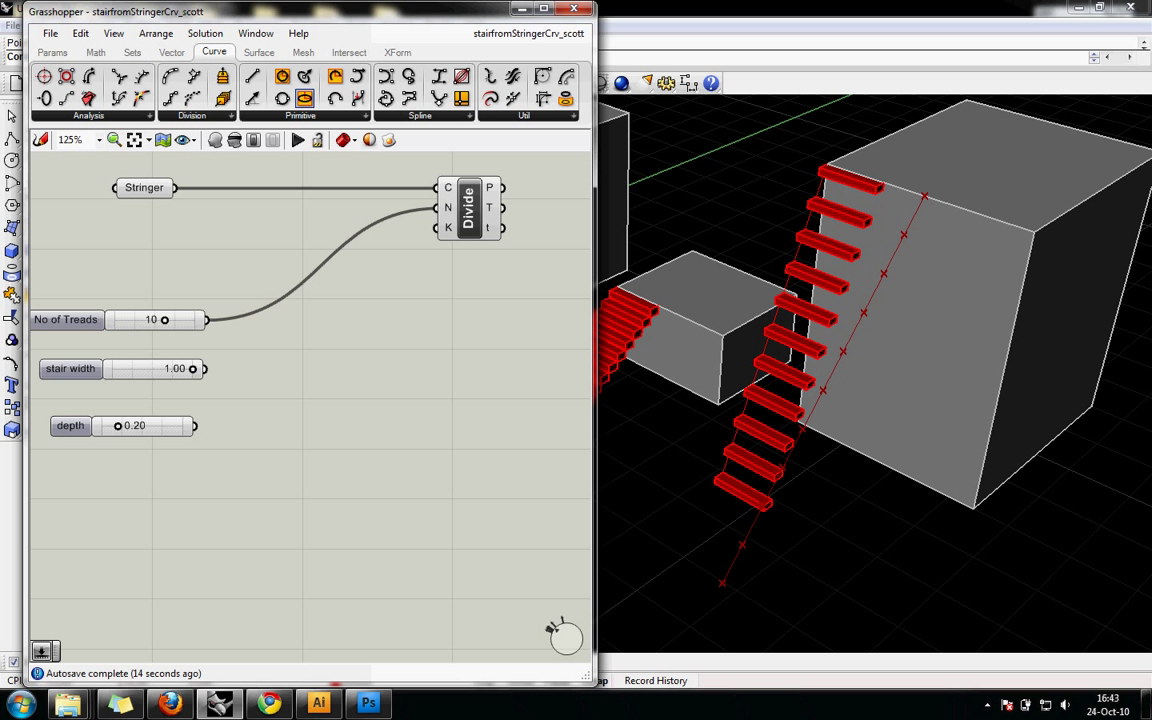
click(258, 52)
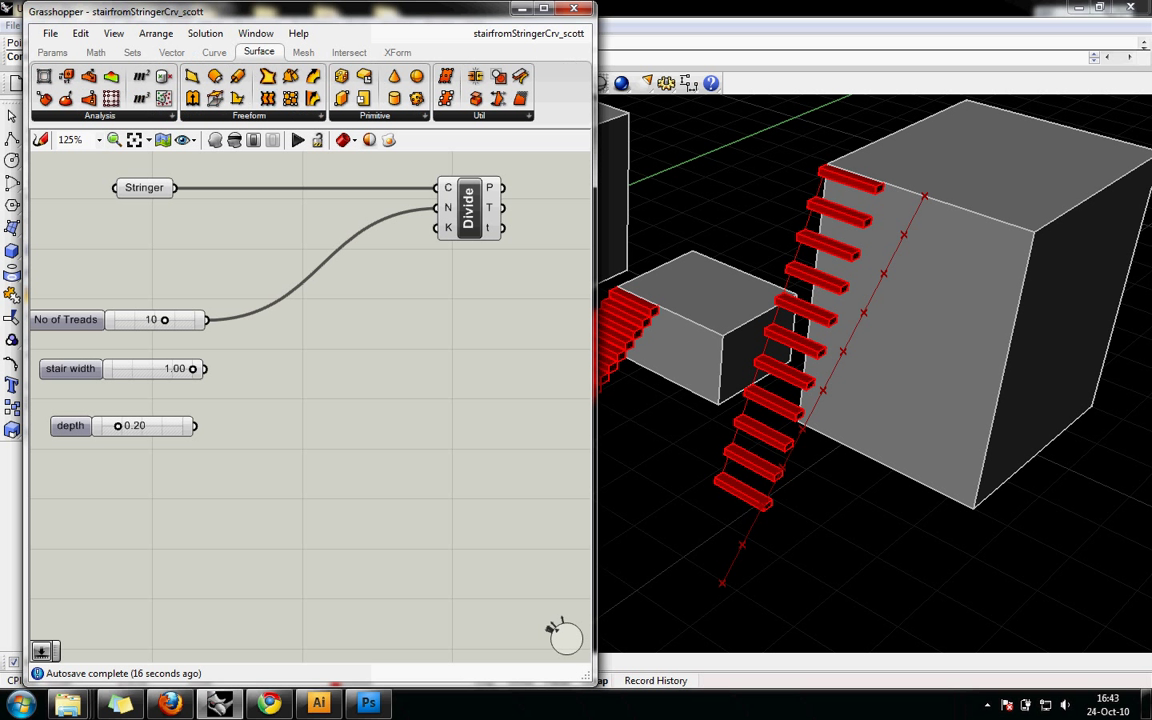
click(249, 115)
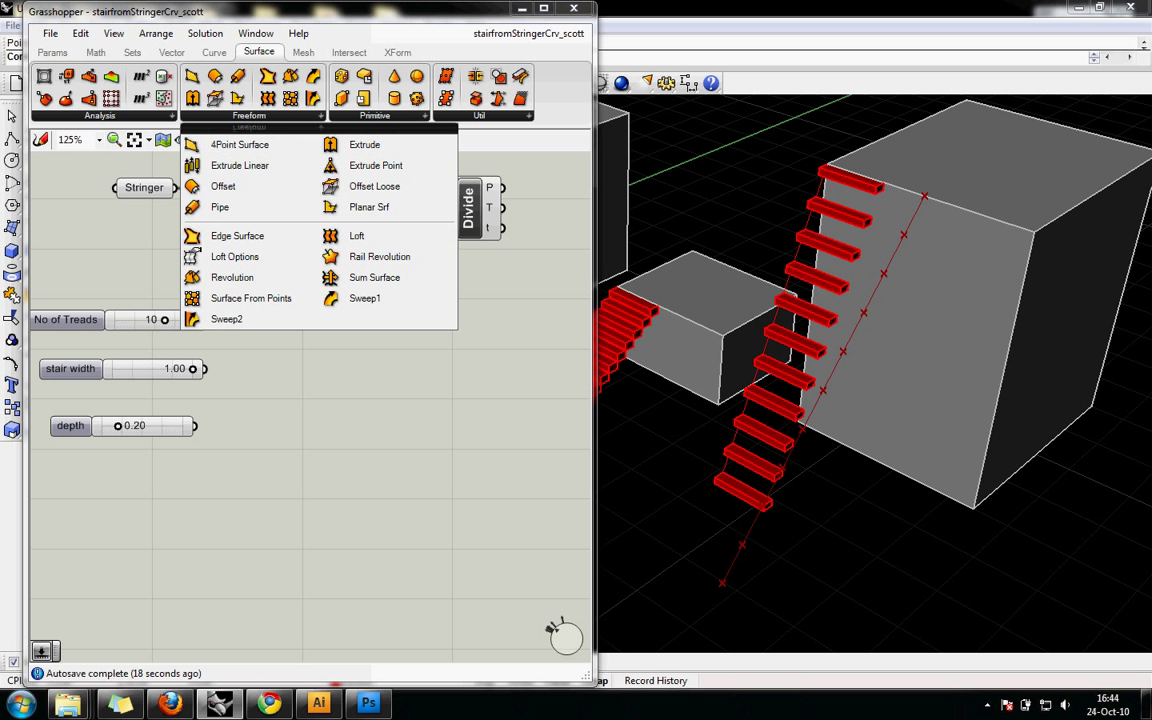
click(375, 115)
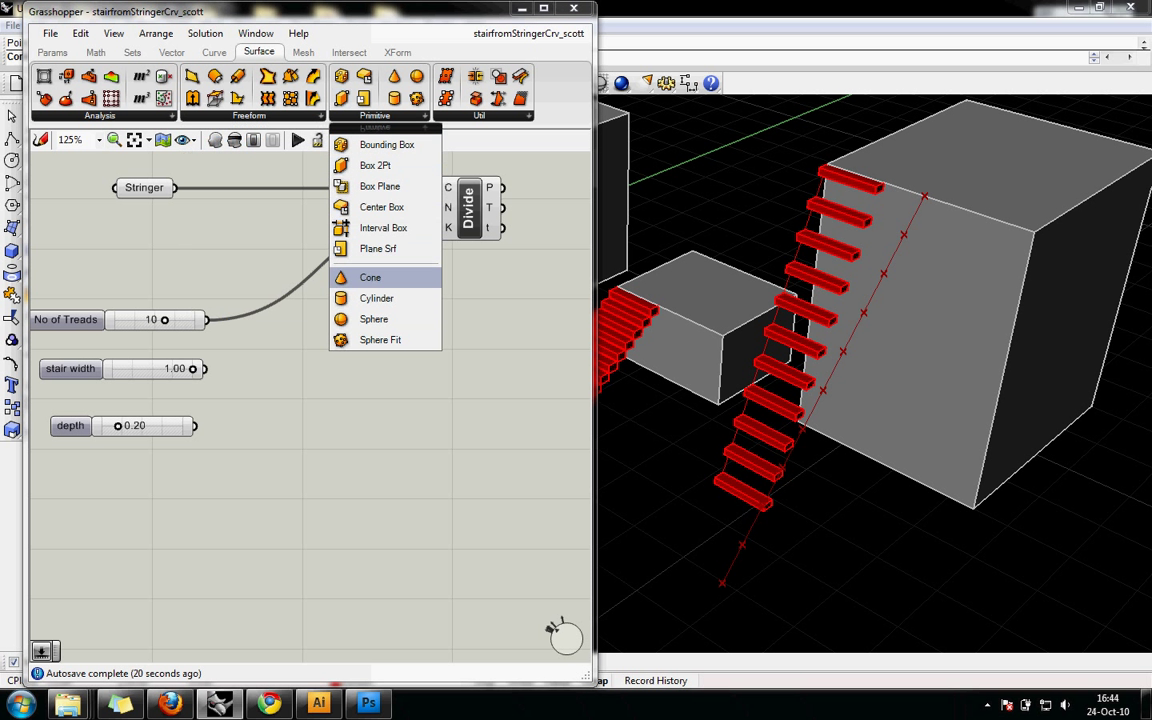
click(378, 165)
click(497, 313)
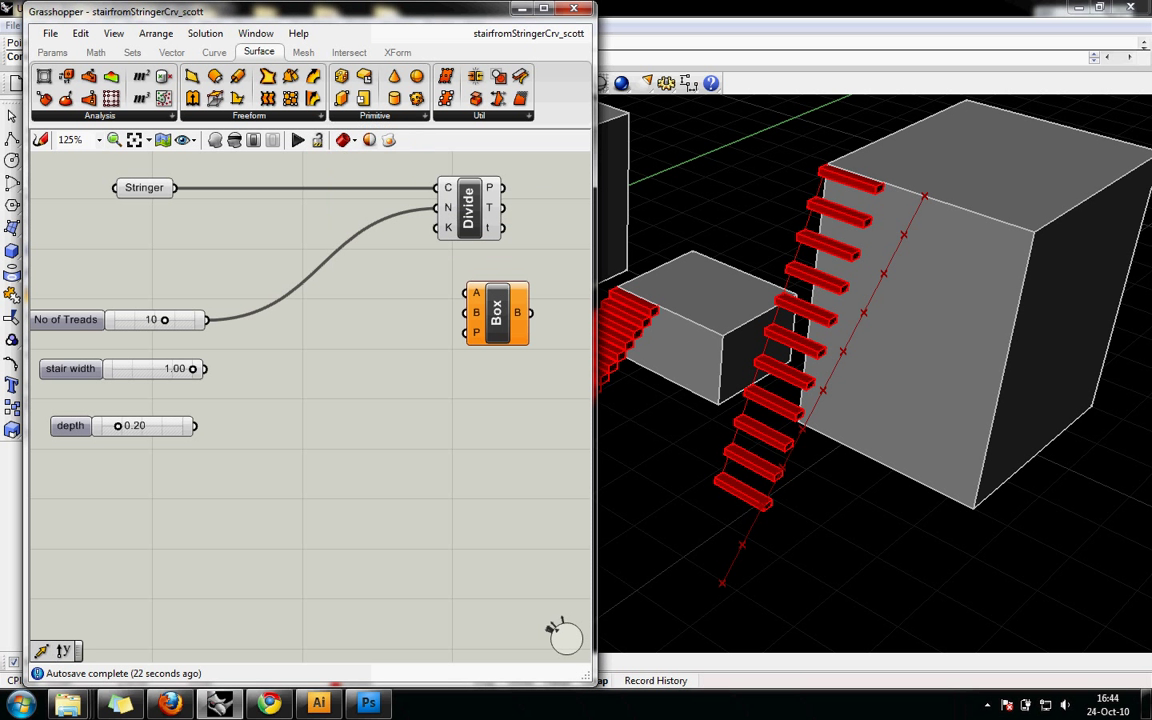
drag(497, 313, 519, 327)
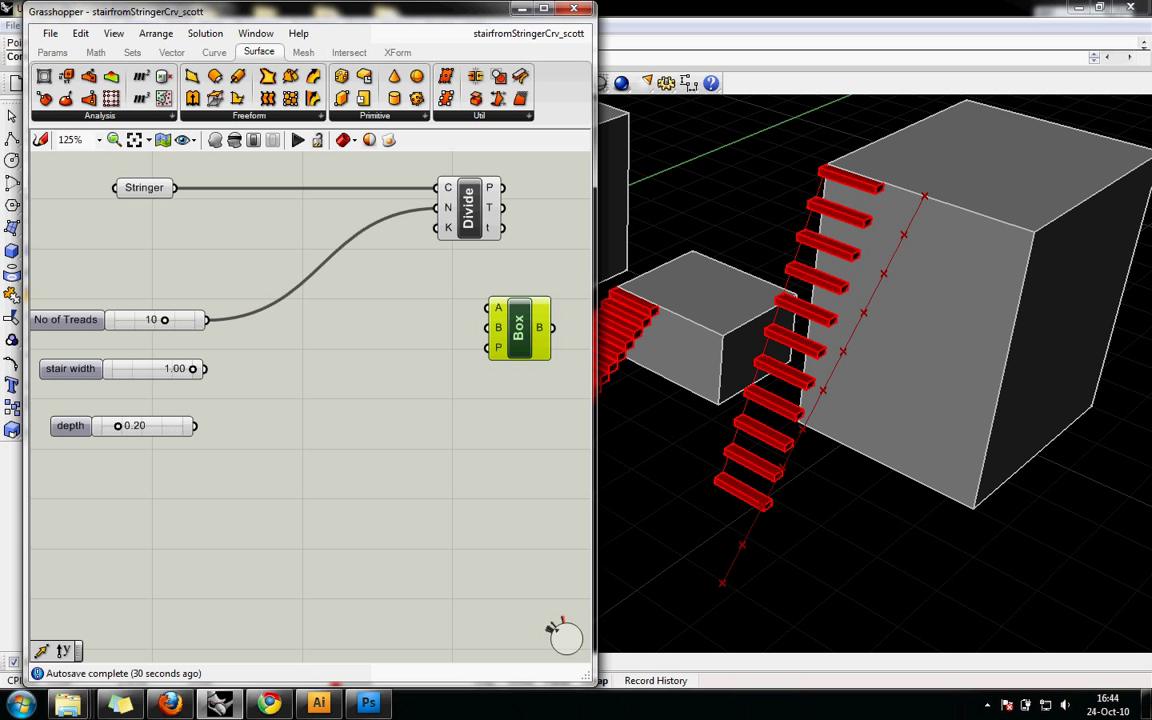
drag(518, 327, 513, 325)
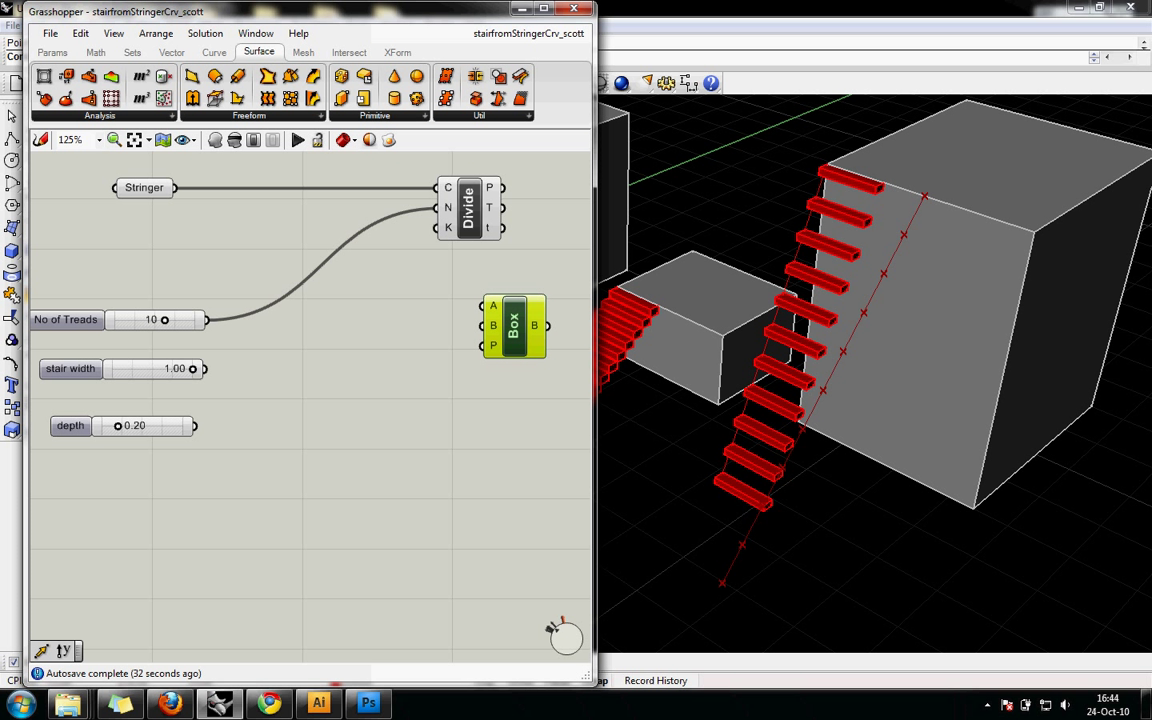
Connect the Divide component's P output to the Box component's A input and check the division points on the stringer.
click(469, 208)
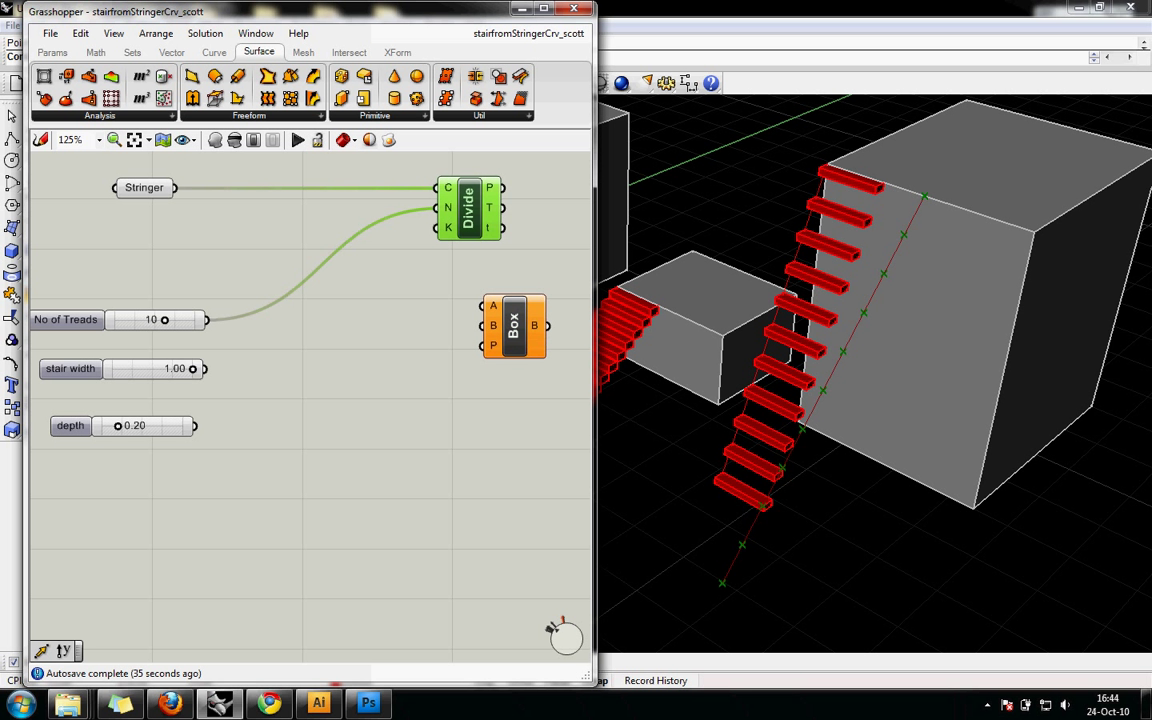
drag(514, 326, 548, 319)
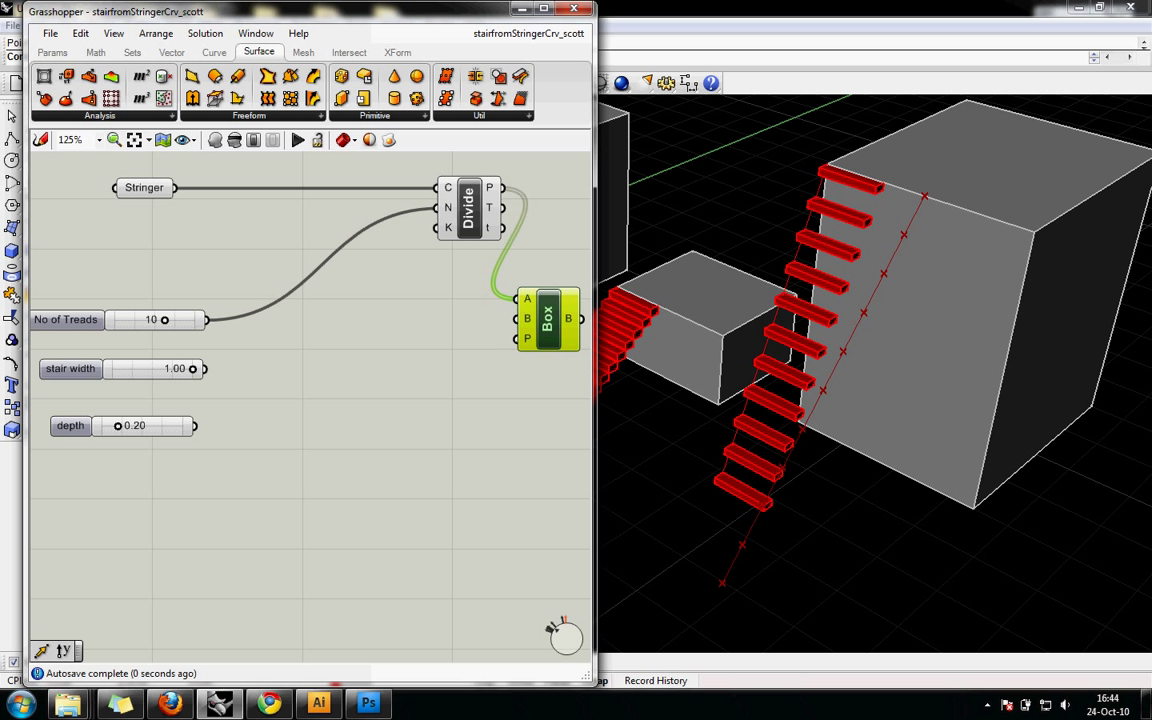
click(530, 395)
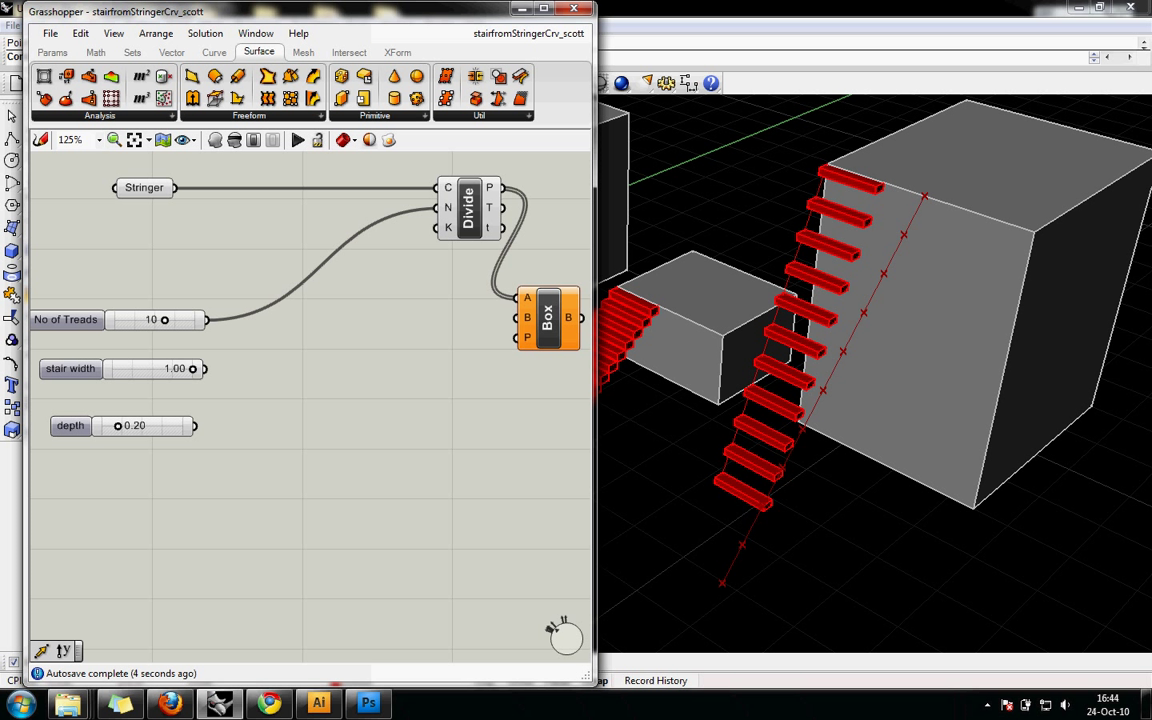
right_drag(360, 410, 374, 412)
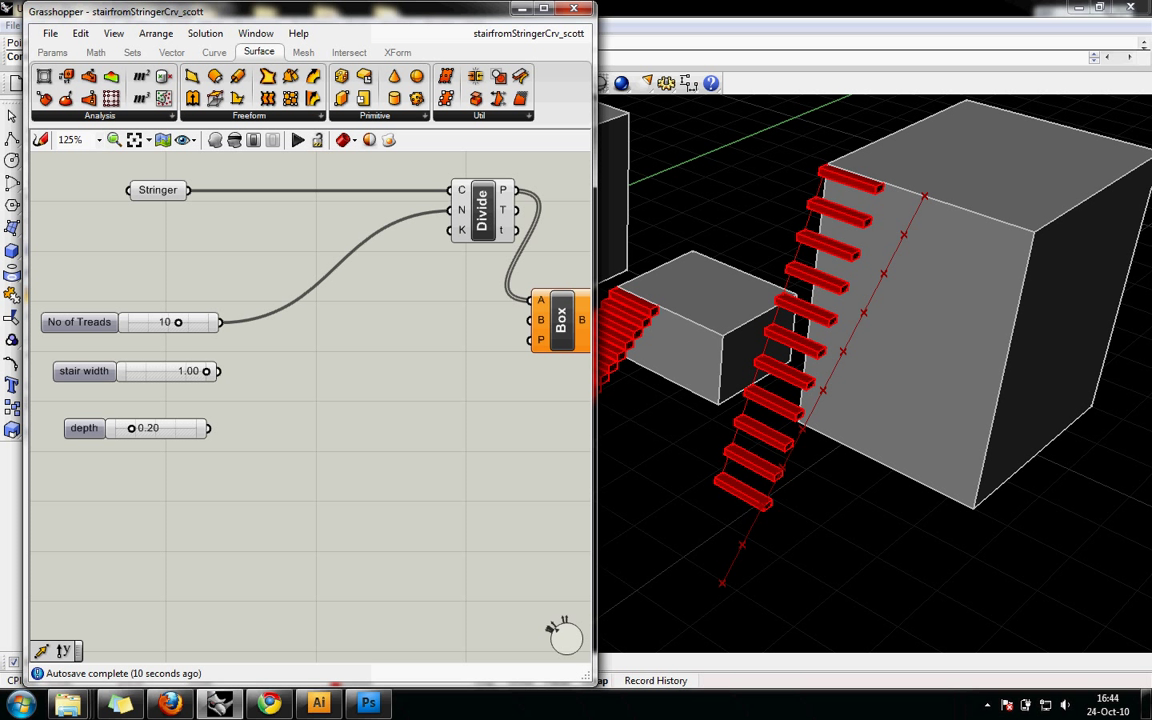
click(482, 211)
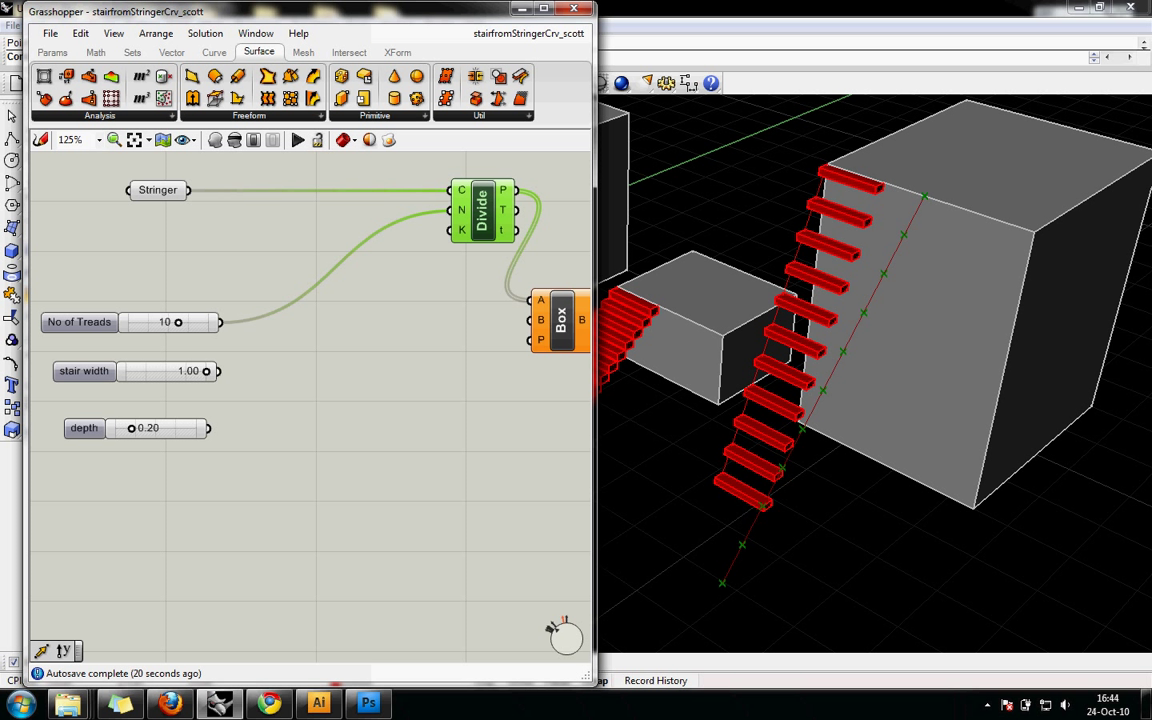
Add a vector Decompose component below the Stringer parameter and connect Stringer to its V input.
key(Escape)
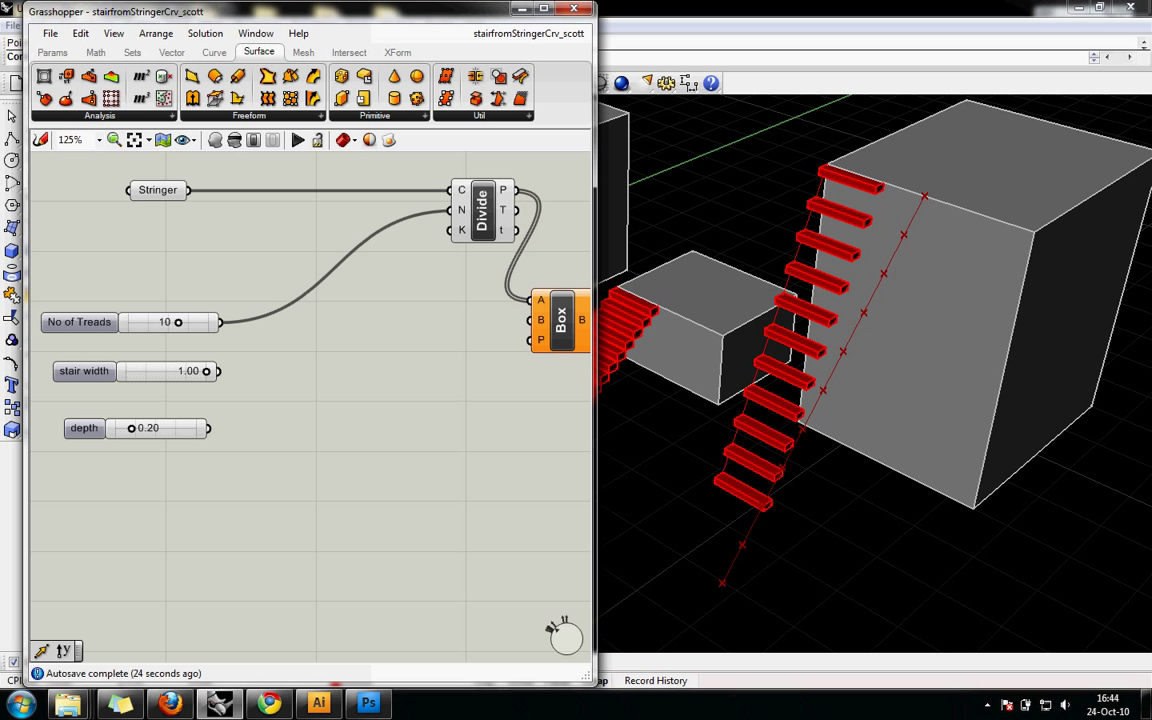
click(171, 51)
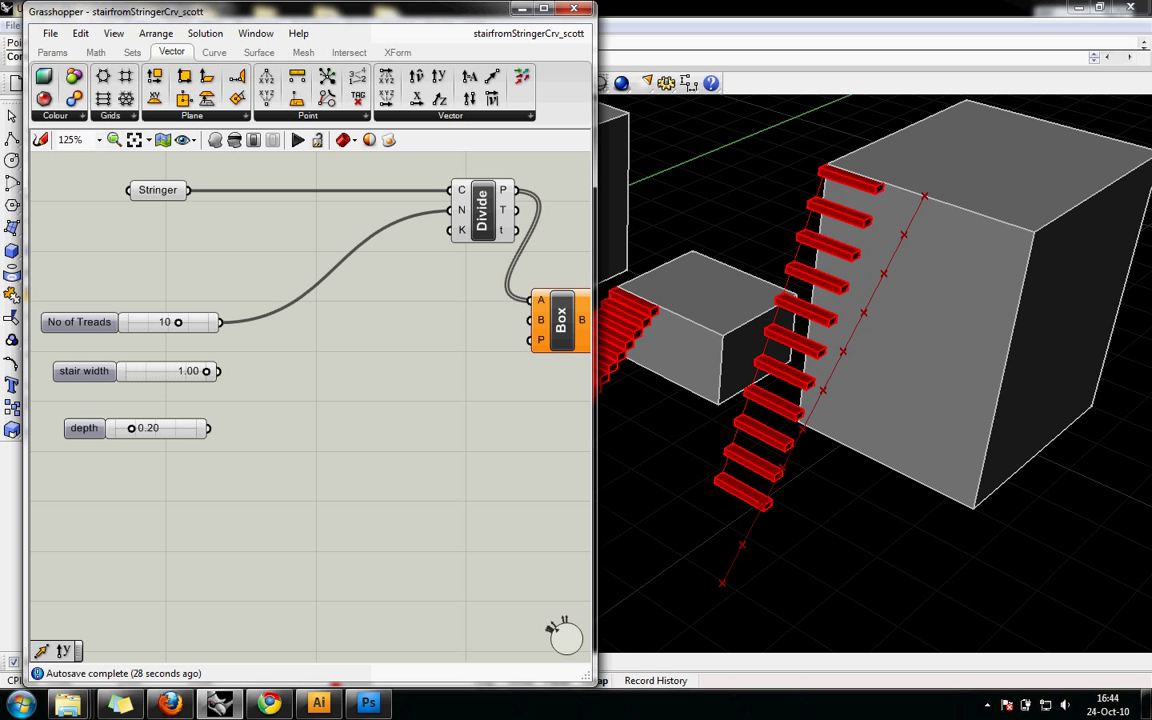
click(450, 115)
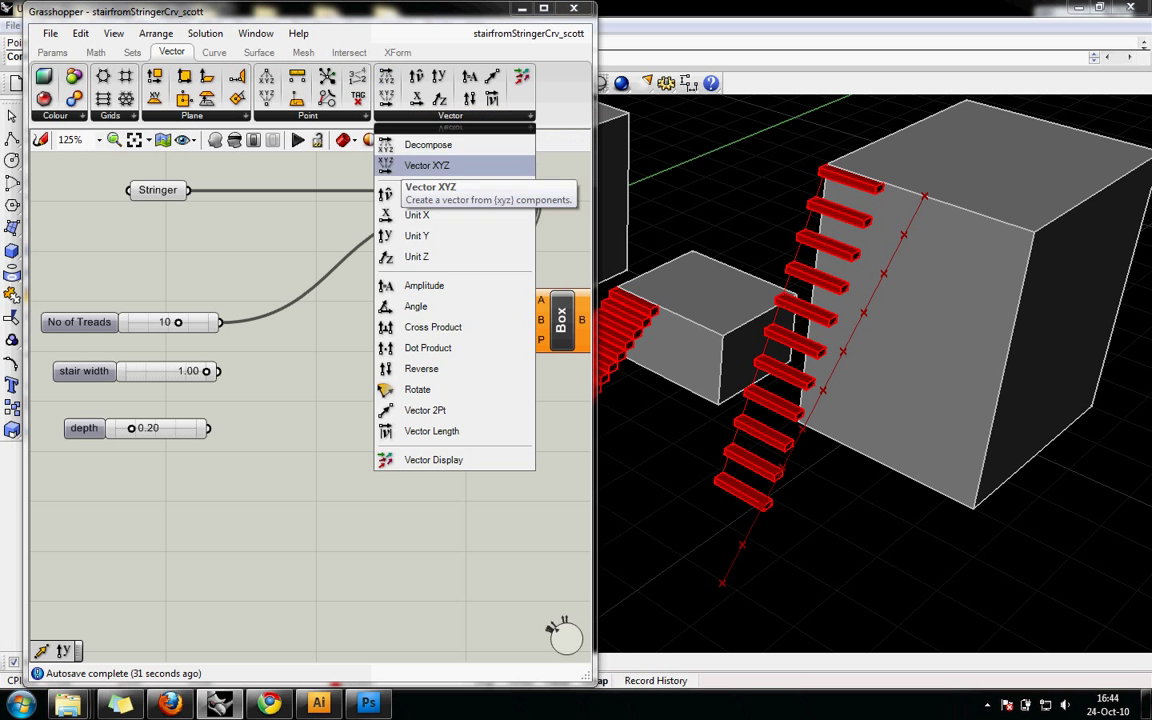
click(418, 144)
click(299, 235)
drag(299, 235, 254, 233)
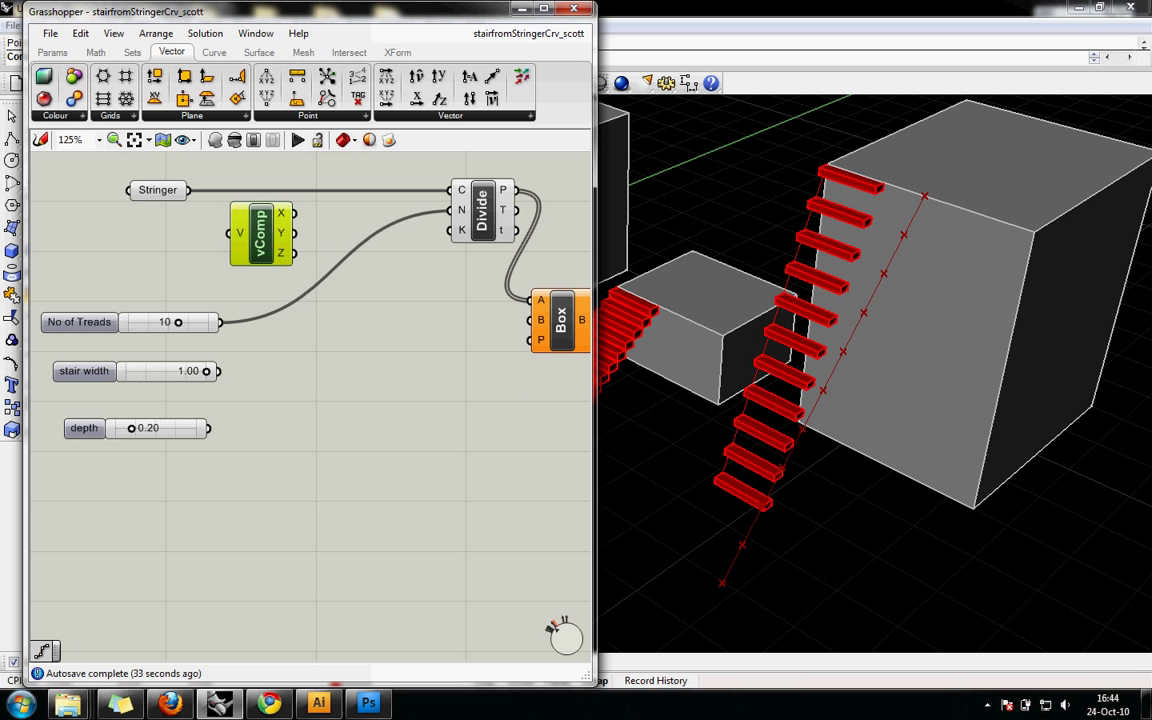
drag(188, 190, 222, 233)
click(306, 302)
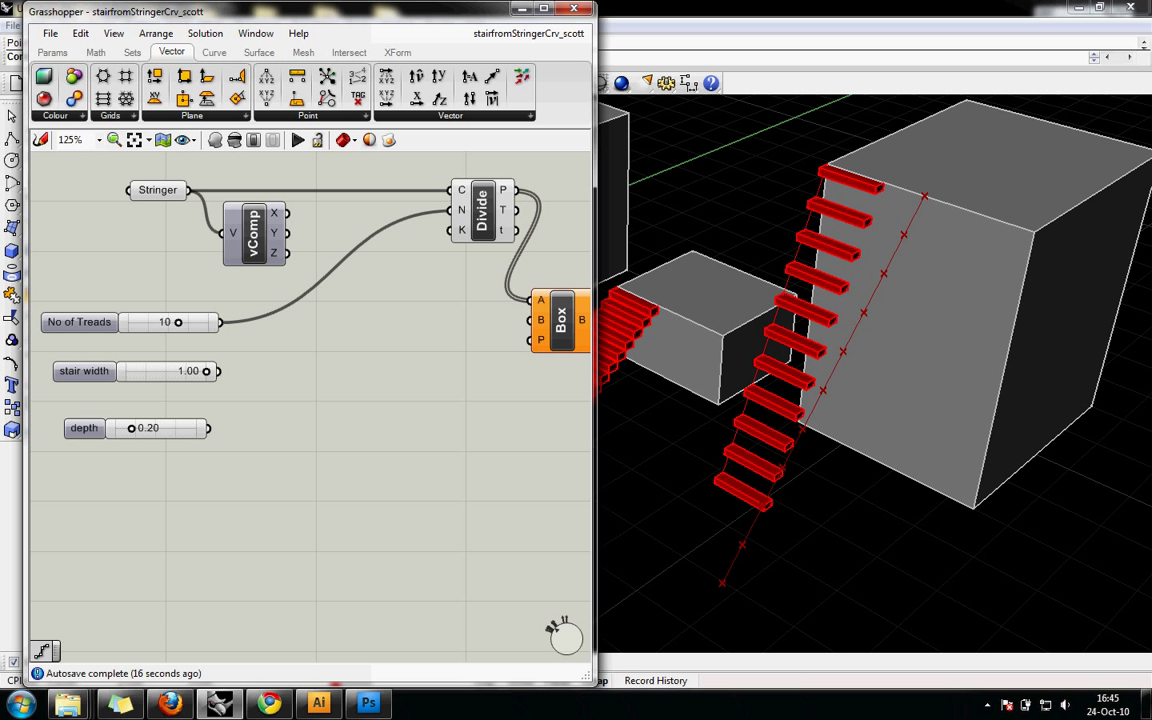
Add a Division component, wiring the vector component's Y output to A and the No of Treads slider to B.
shift+right_drag(876, 373, 954, 311)
scroll(876, 373, down, 7)
shift+right_drag(876, 373, 978, 342)
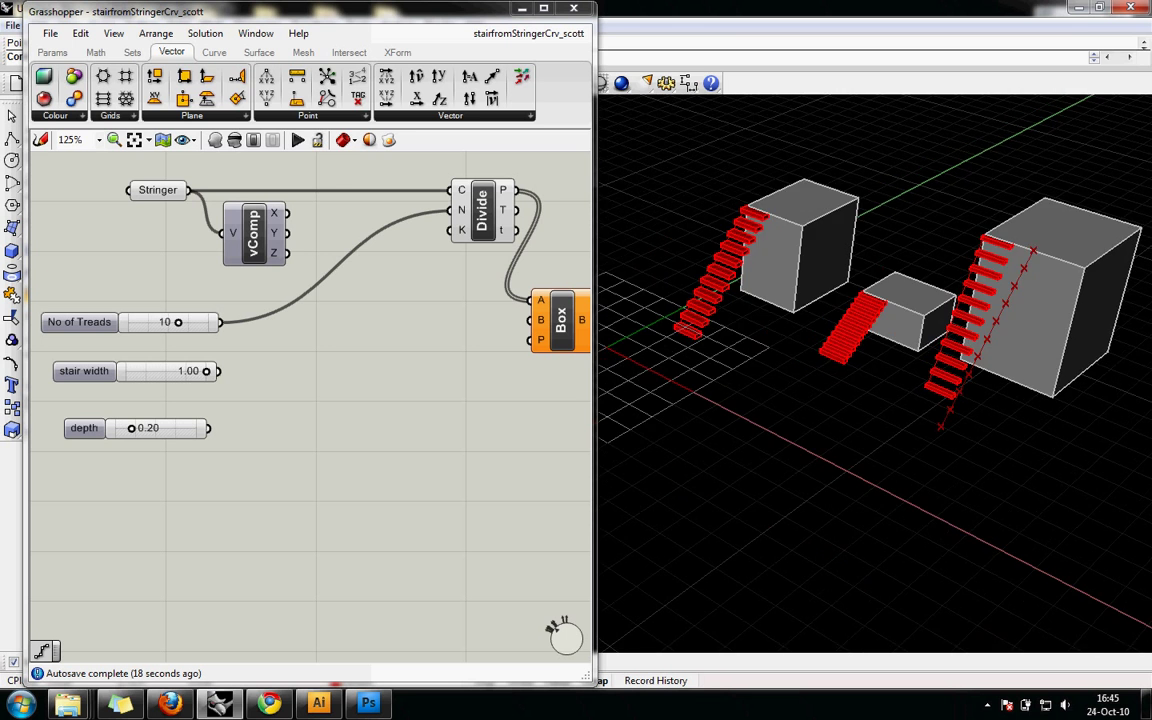
right_drag(876, 373, 846, 352)
scroll(910, 470, up, 4)
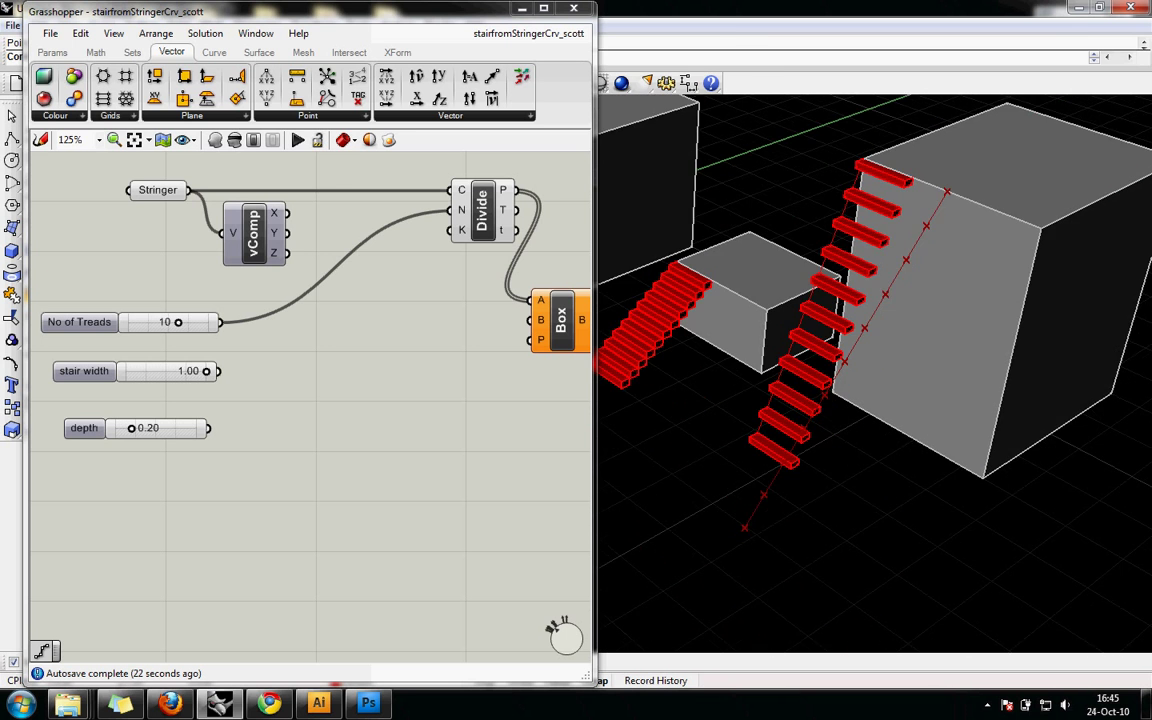
shift+right_drag(835, 404, 848, 422)
scroll(848, 422, up, 2)
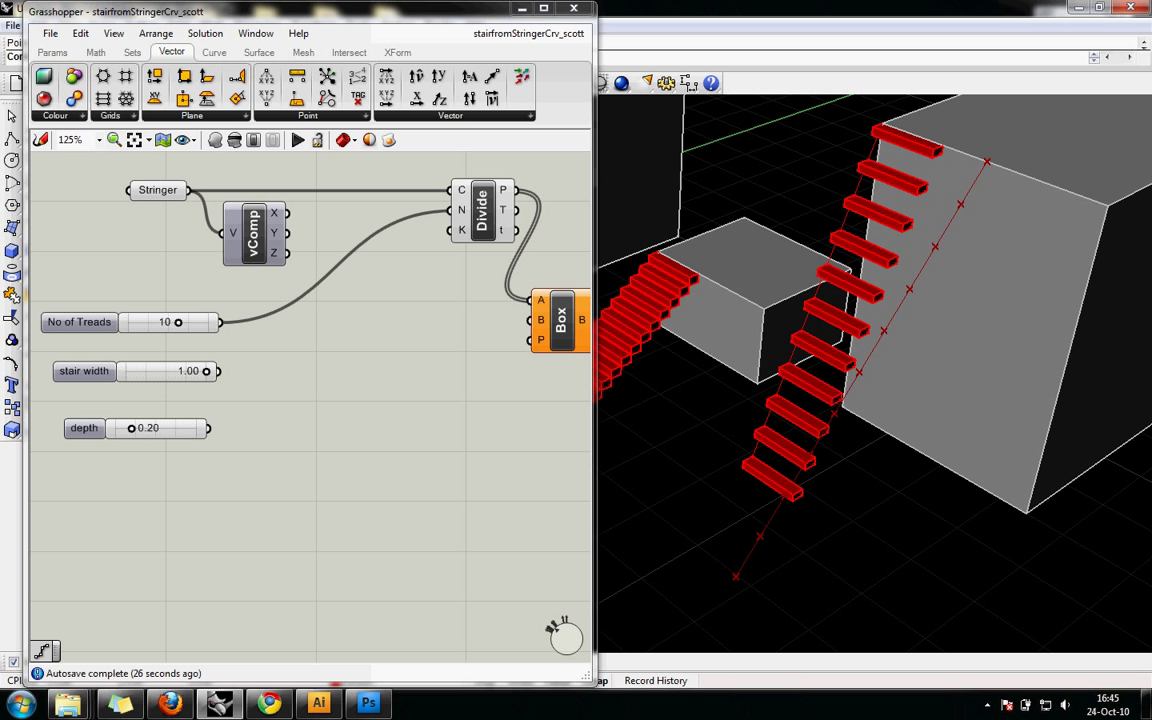
click(96, 52)
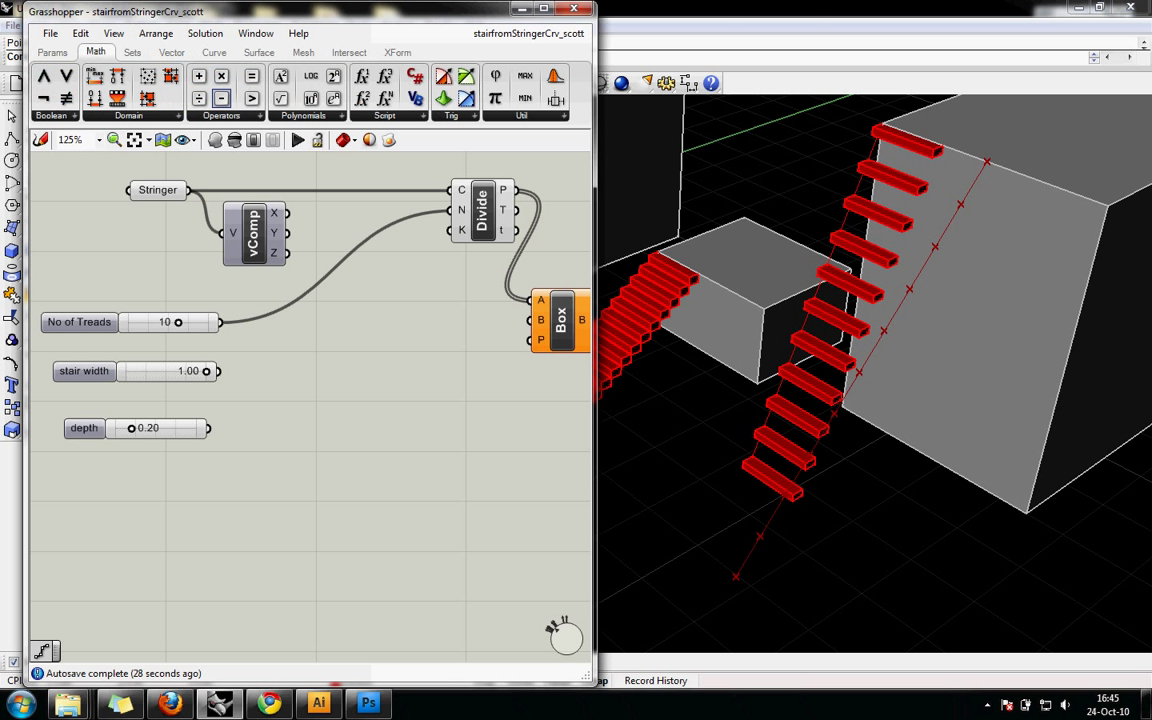
drag(199, 98, 348, 265)
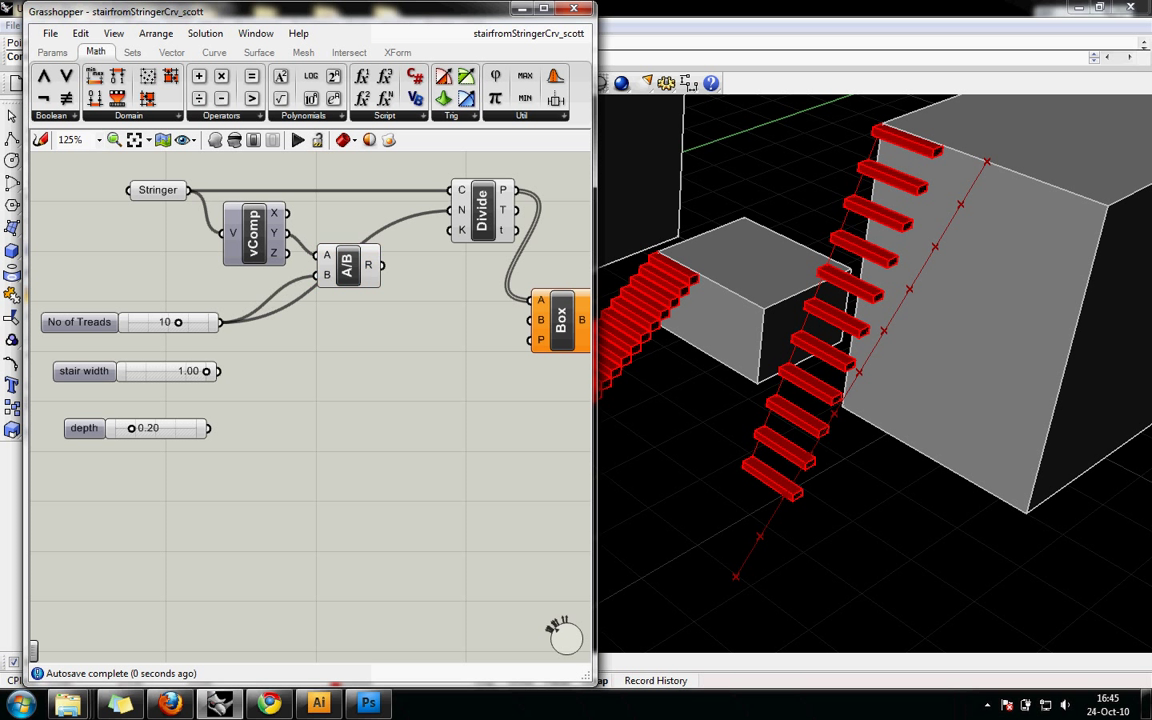
drag(348, 264, 338, 291)
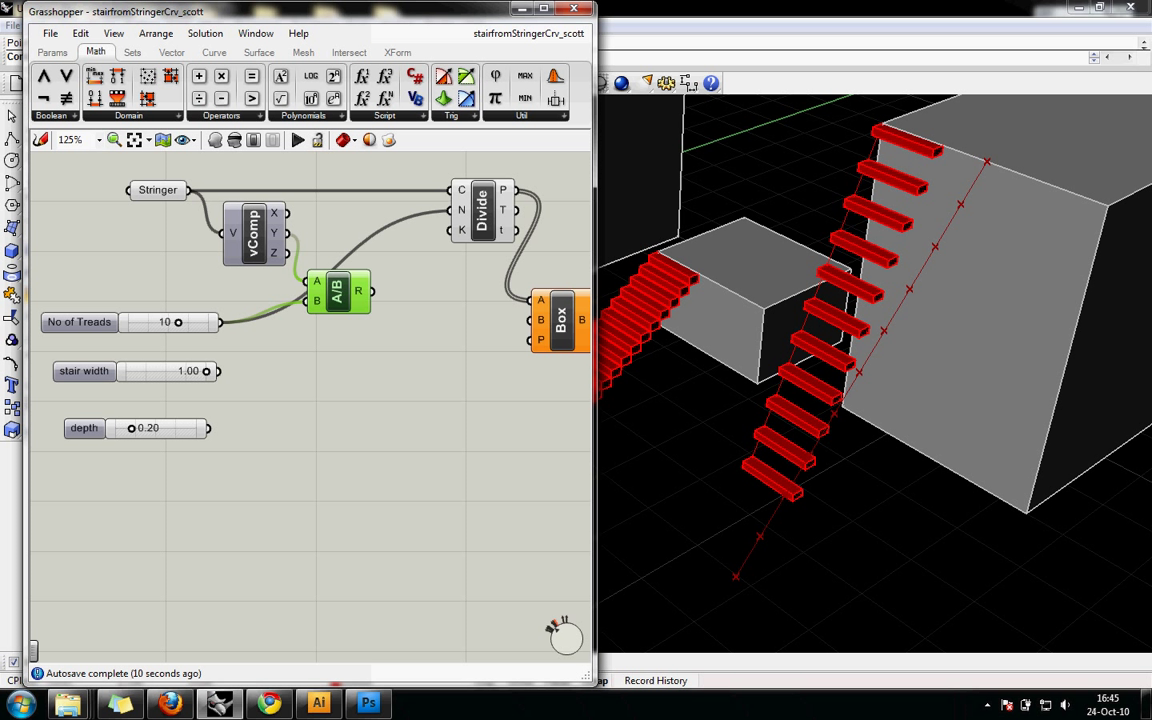
key(Escape)
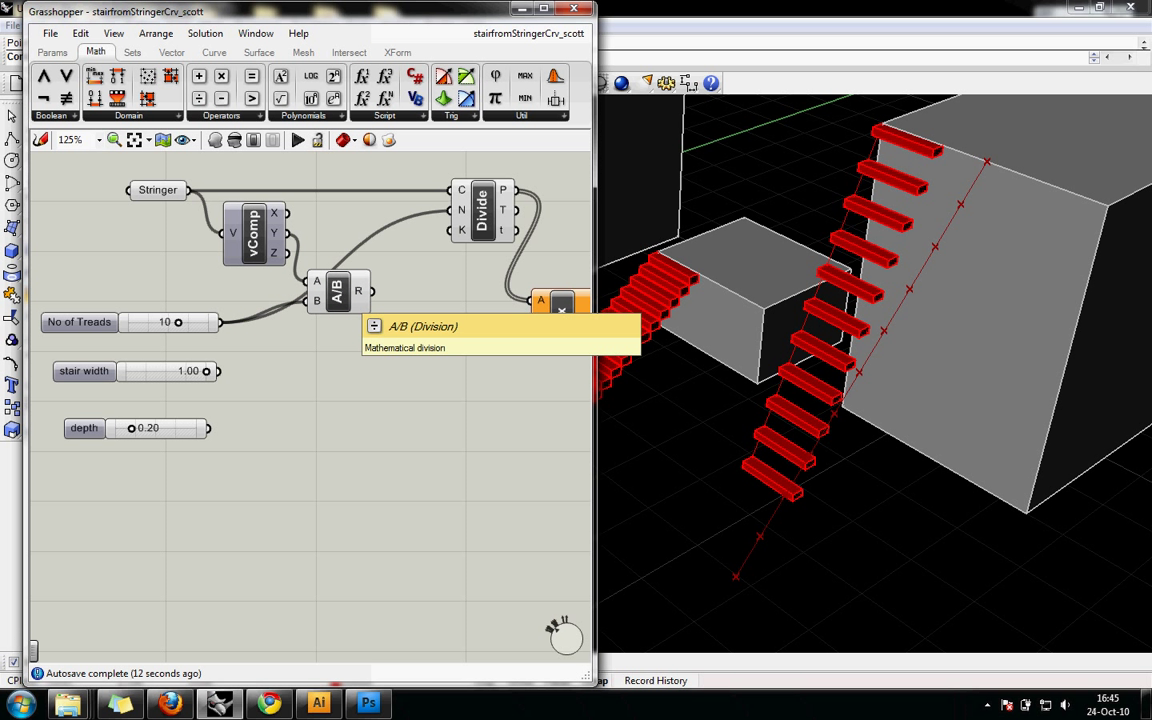
Rename the Division component as "tread depth" and shift it slightly upward on the canvas.
right_click(337, 295)
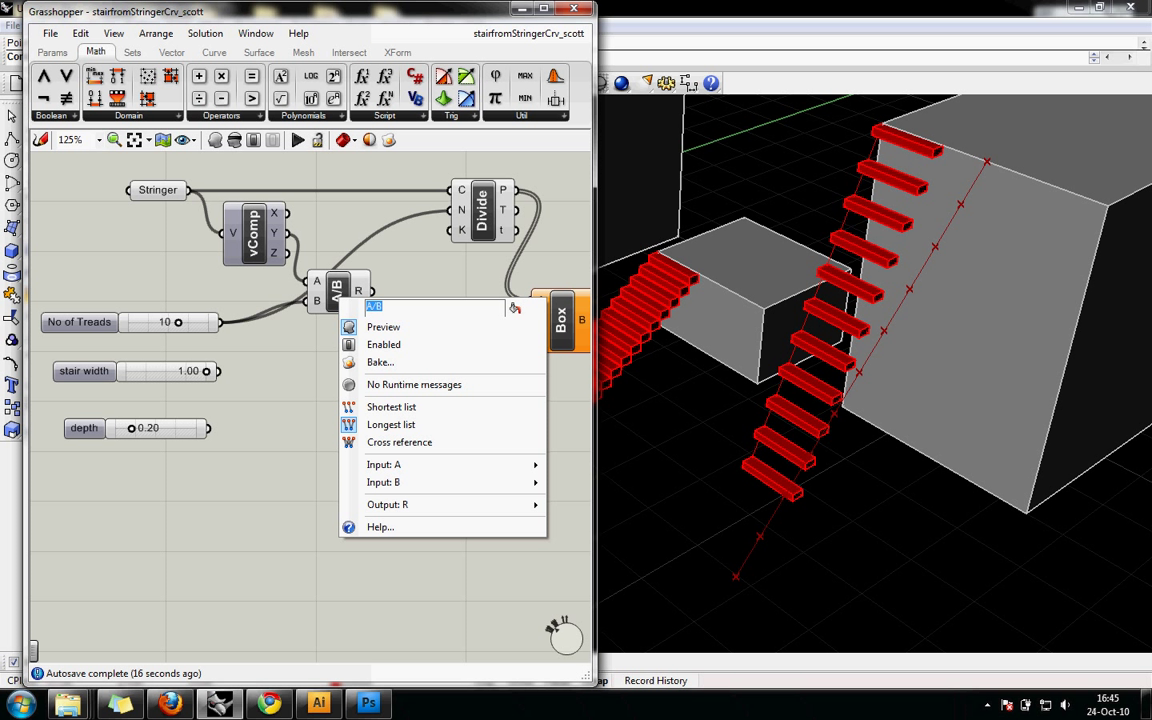
text(stai)
key(BackSpace)
key(BackSpace)
key(BackSpace)
key(BackSpace)
text(tread ep)
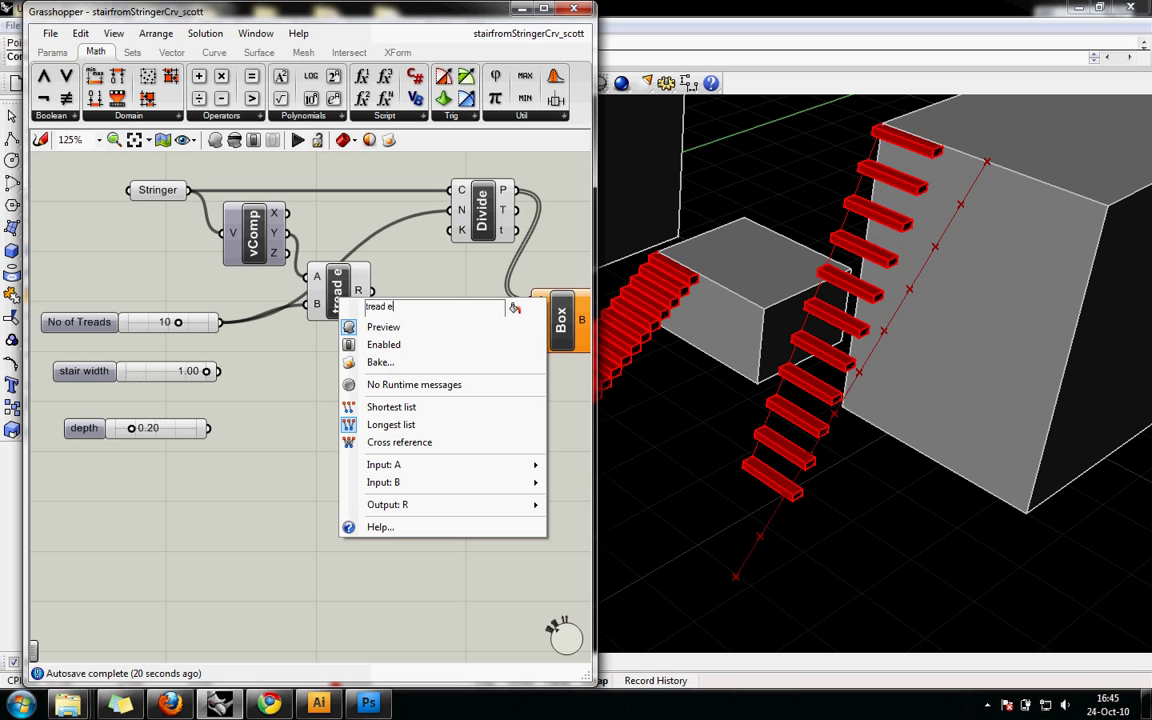
key(BackSpace)
key(BackSpace)
text(depth)
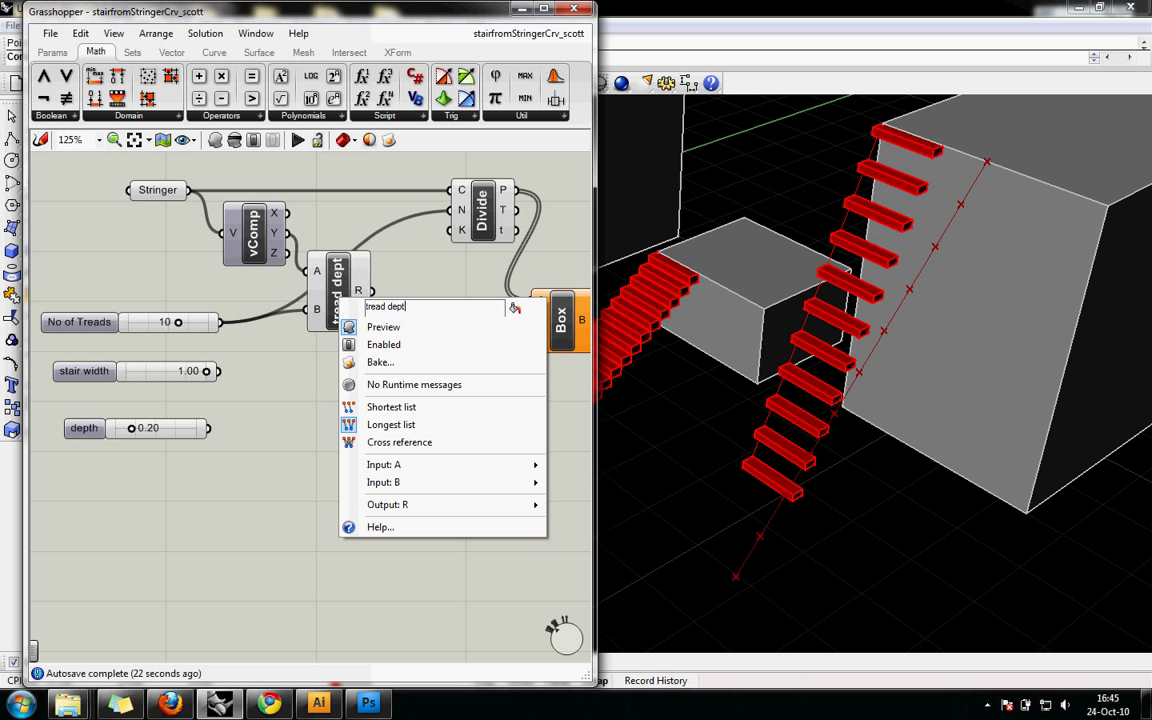
key(Return)
drag(338, 291, 339, 280)
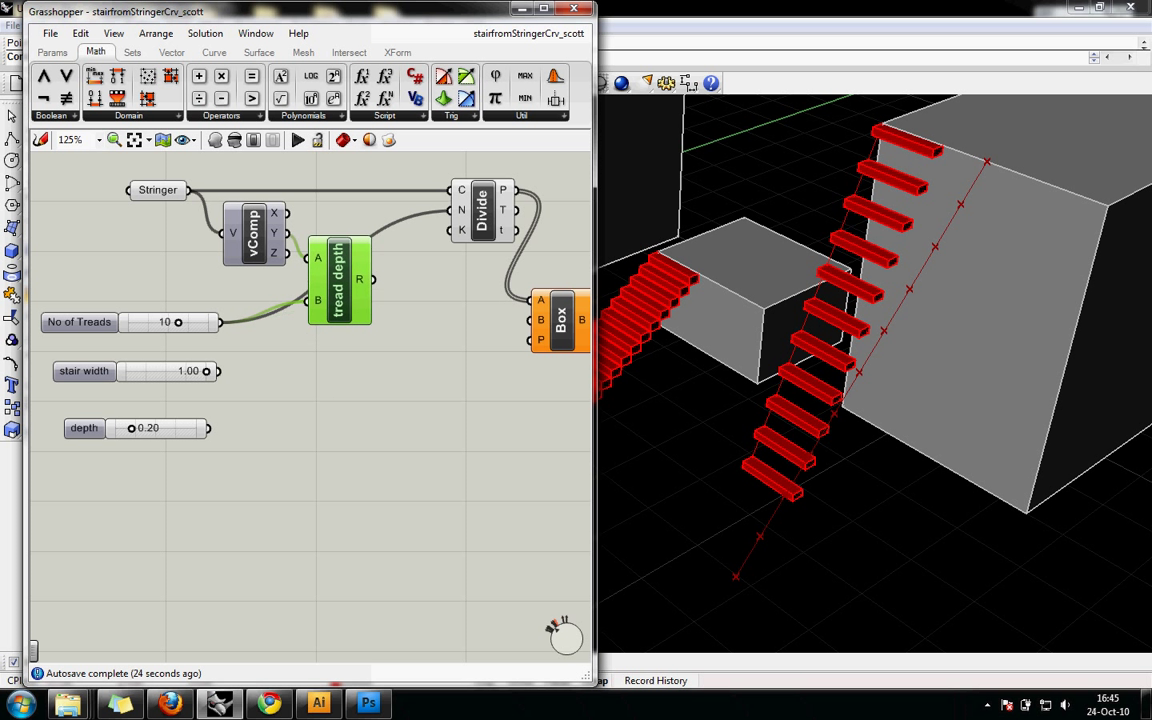
Add a Move component between tread depth and Box and connect Divide's P output to its G input.
double_click(415, 302)
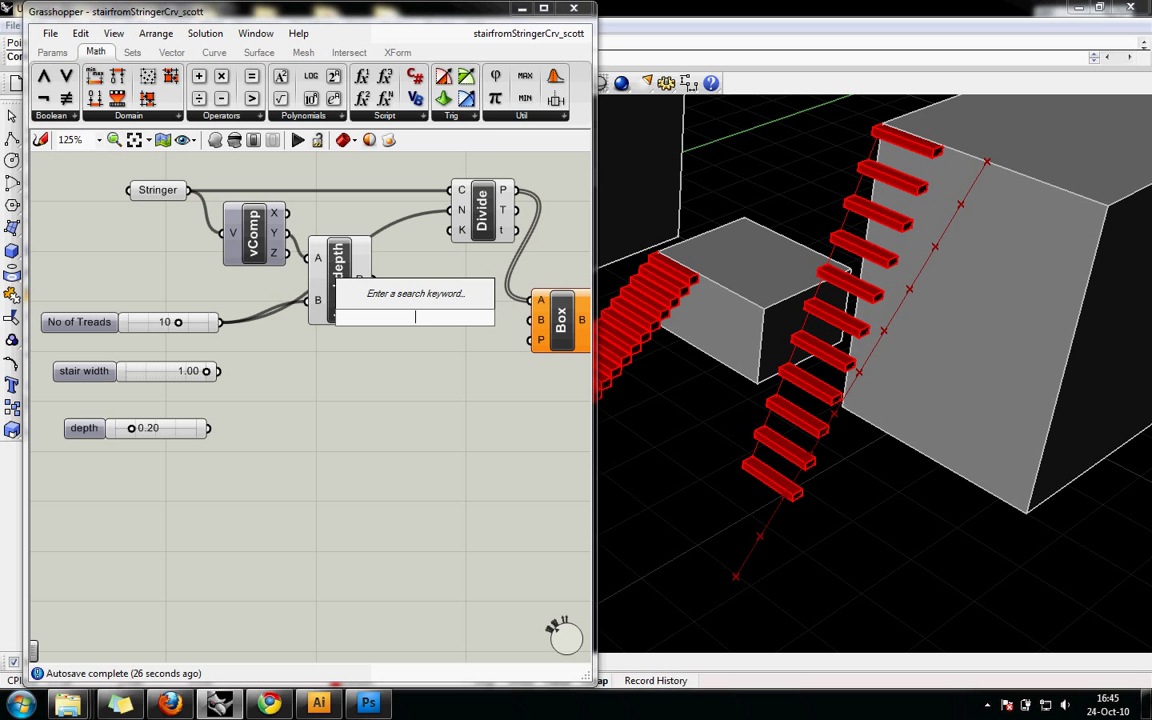
text(move)
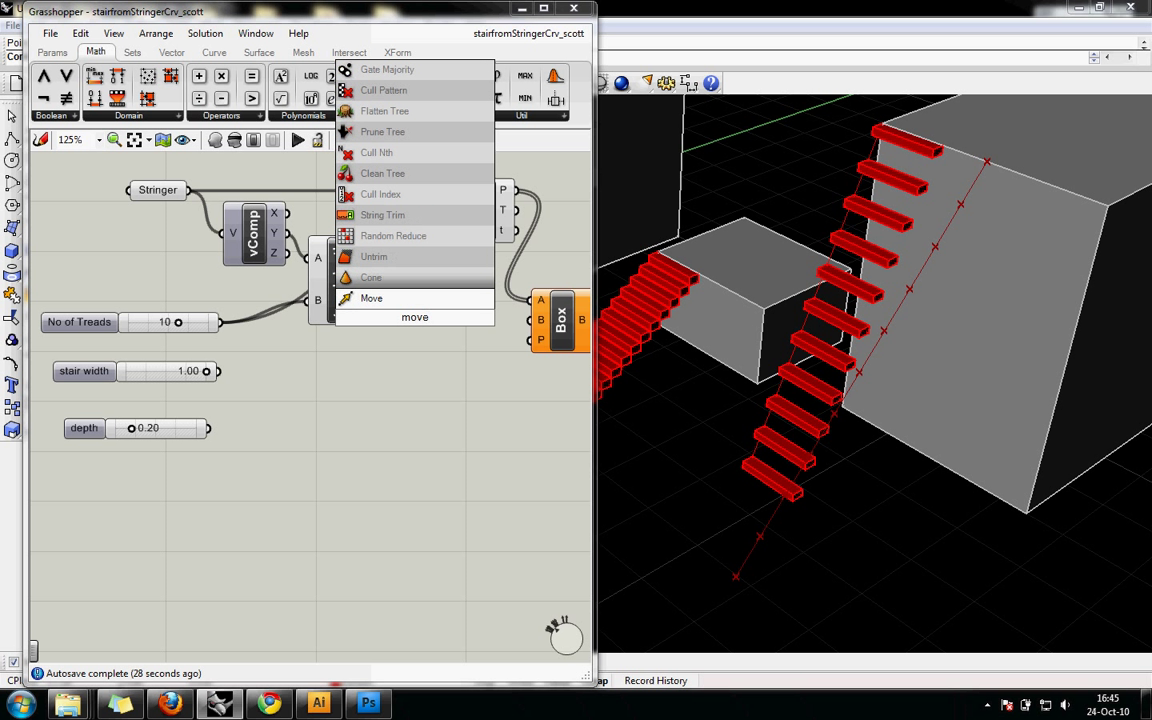
key(Return)
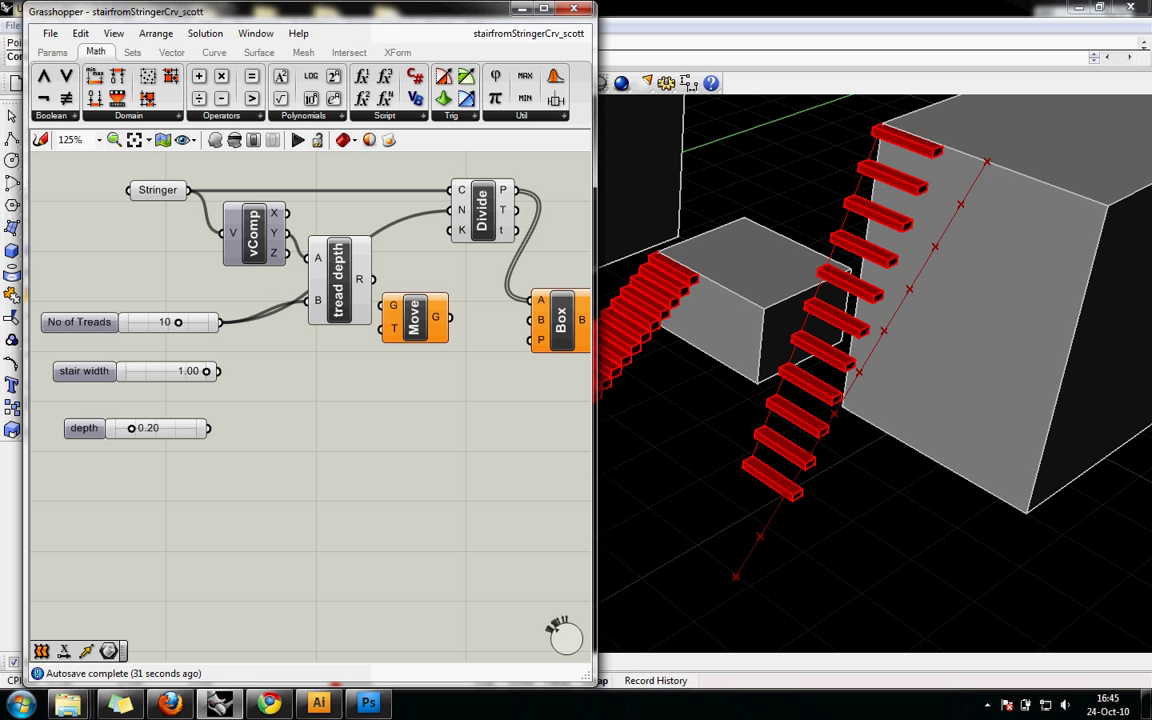
drag(414, 318, 425, 332)
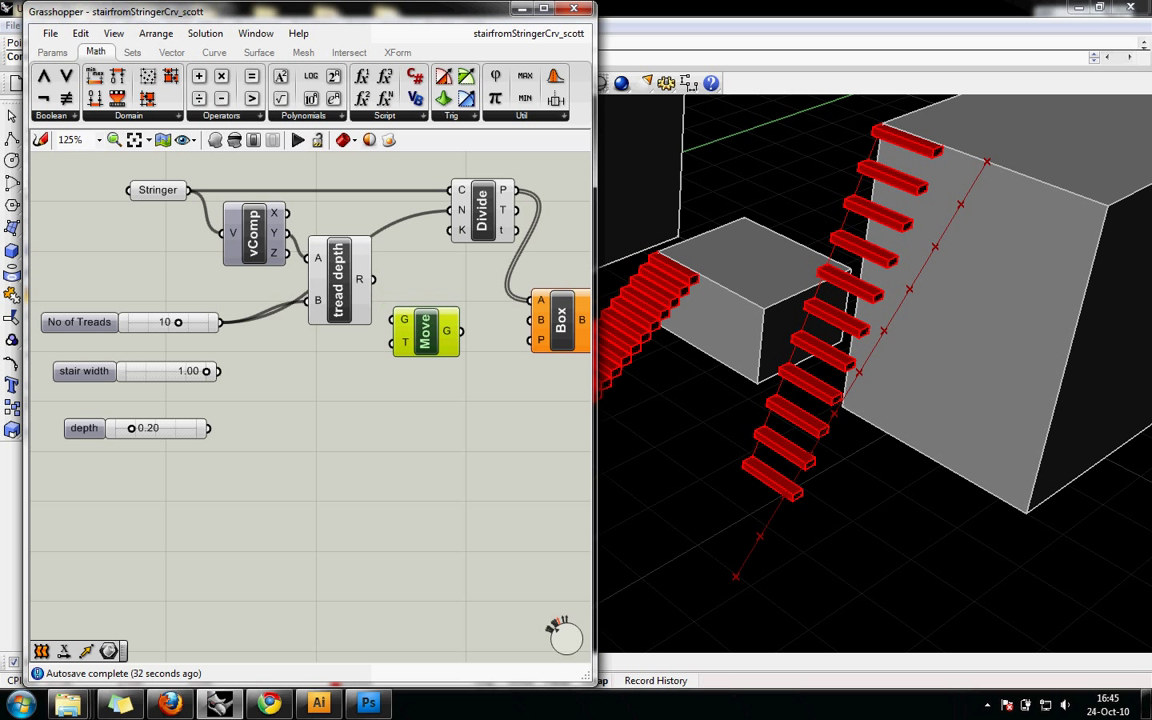
drag(516, 190, 451, 323)
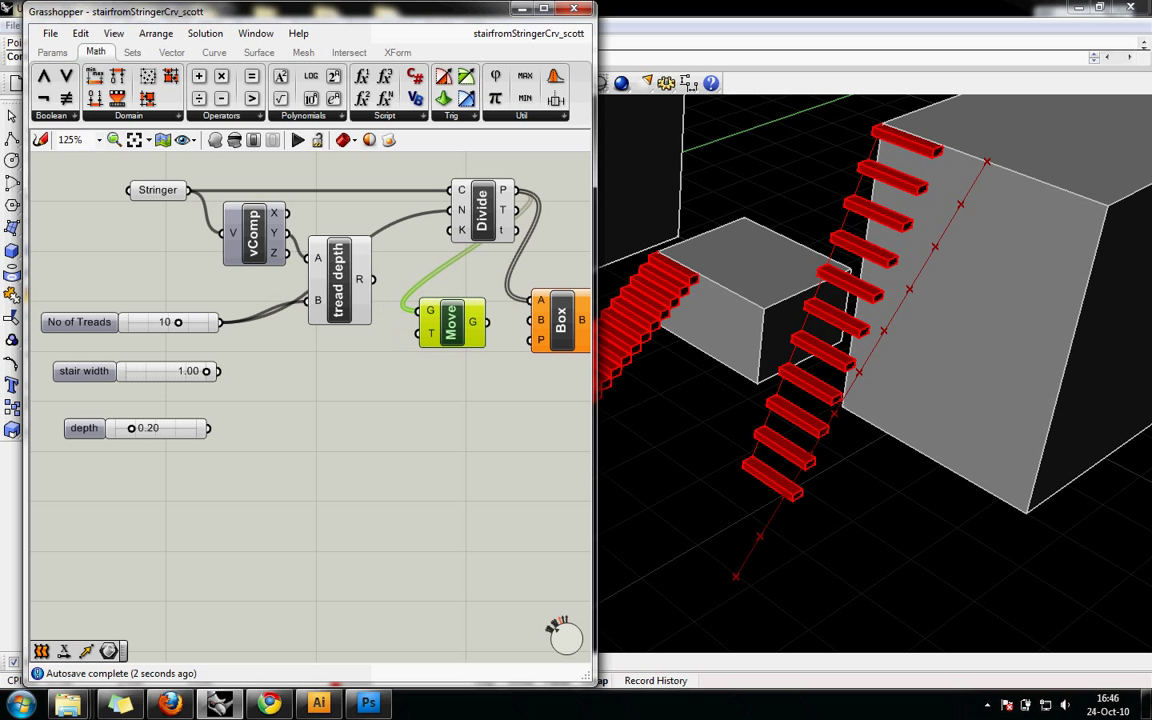
right_drag(451, 400, 396, 370)
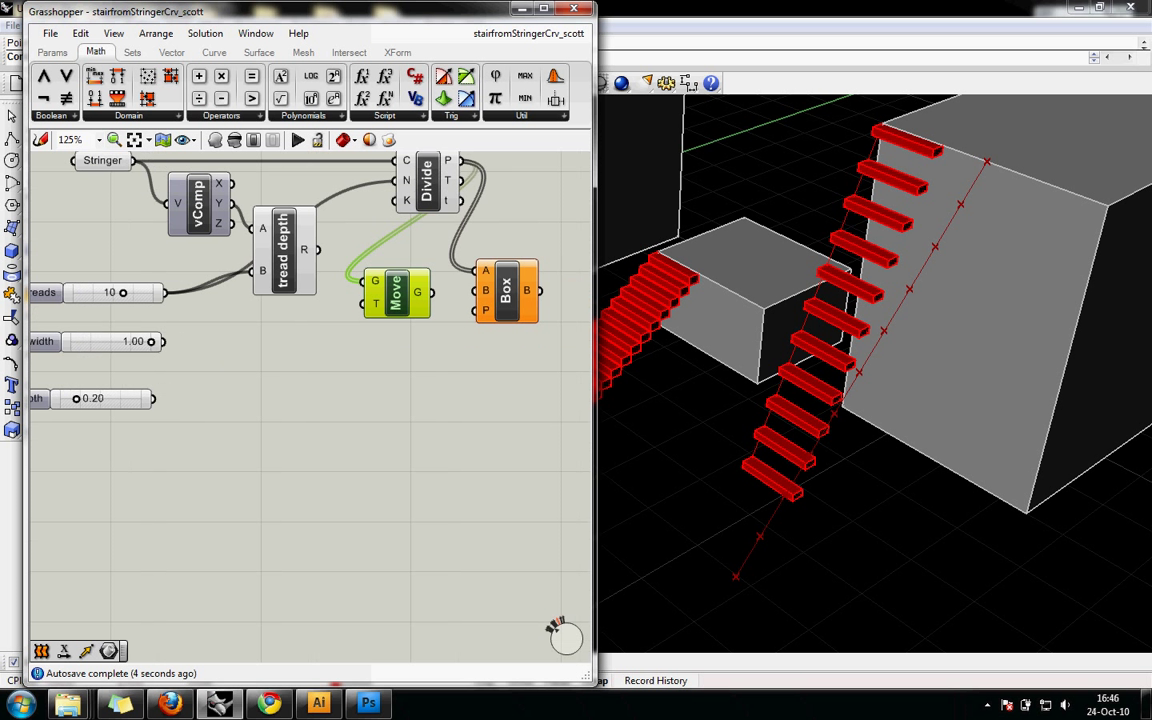
drag(397, 293, 399, 299)
click(396, 365)
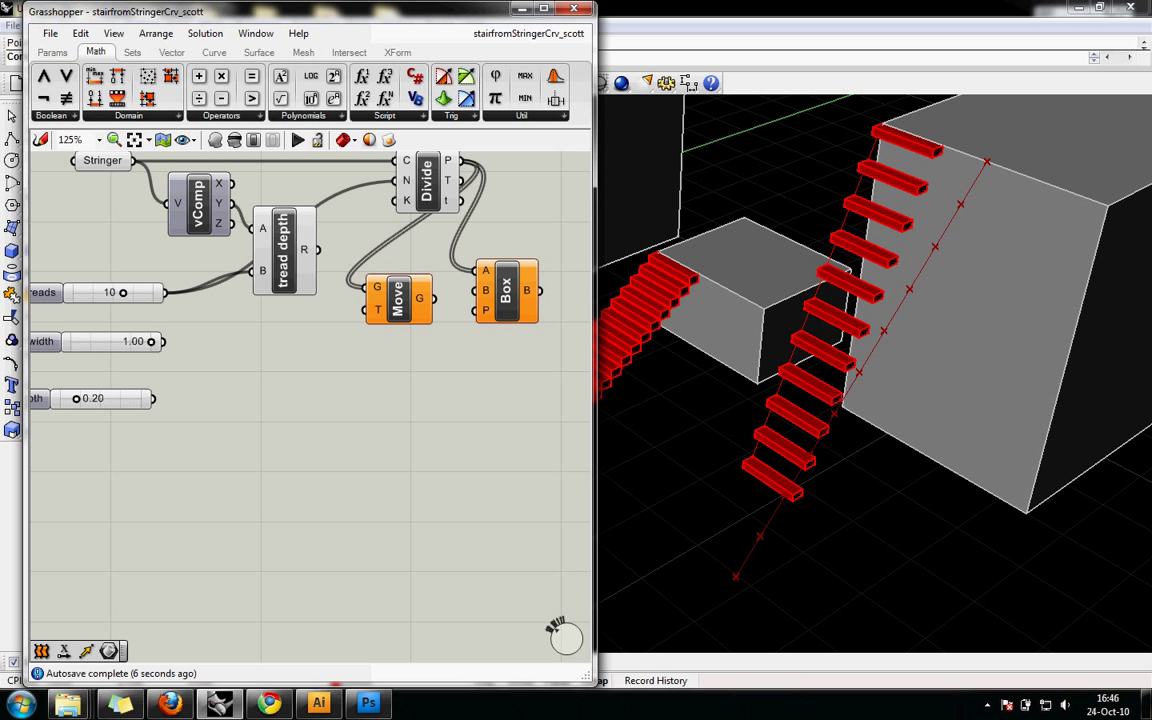
Add a Unit Y vector component, connect its V output to Move's T input and inspect the moved points.
click(171, 52)
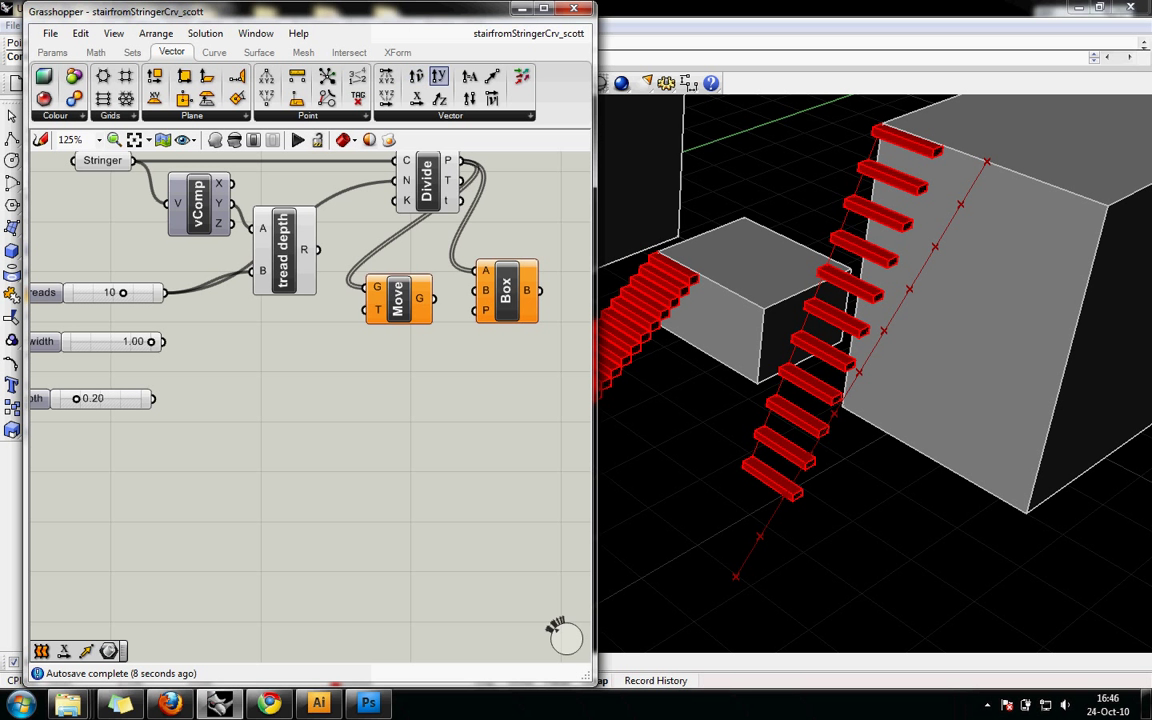
click(323, 304)
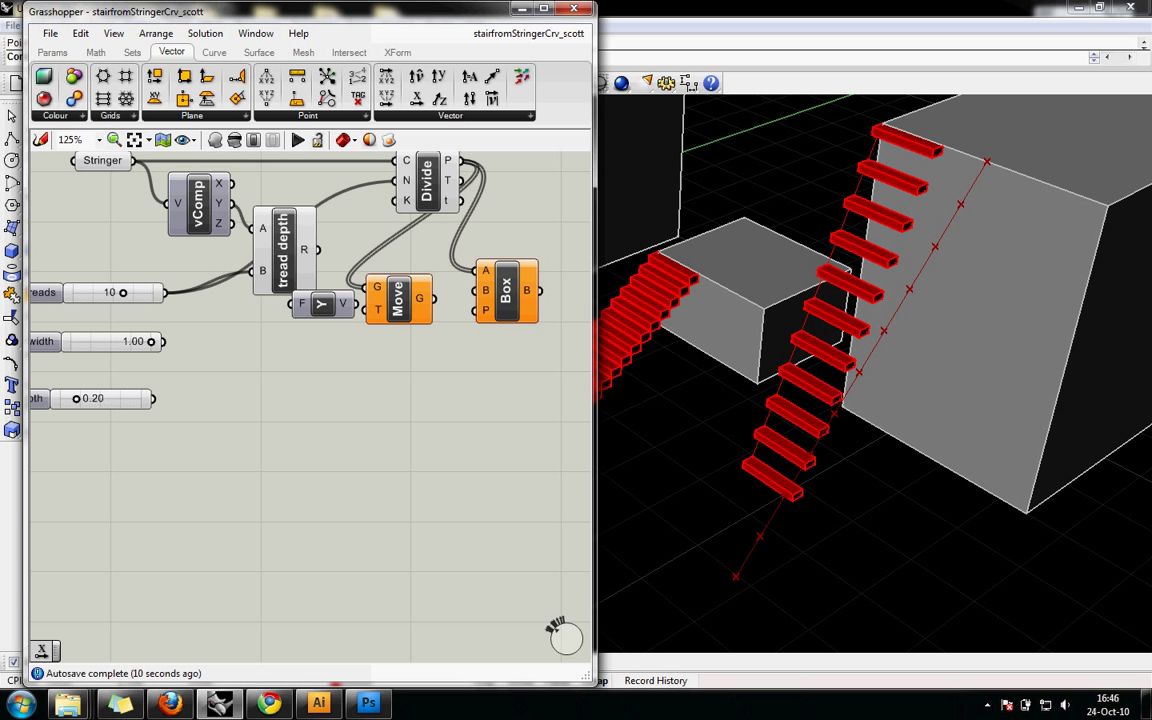
drag(399, 300, 377, 308)
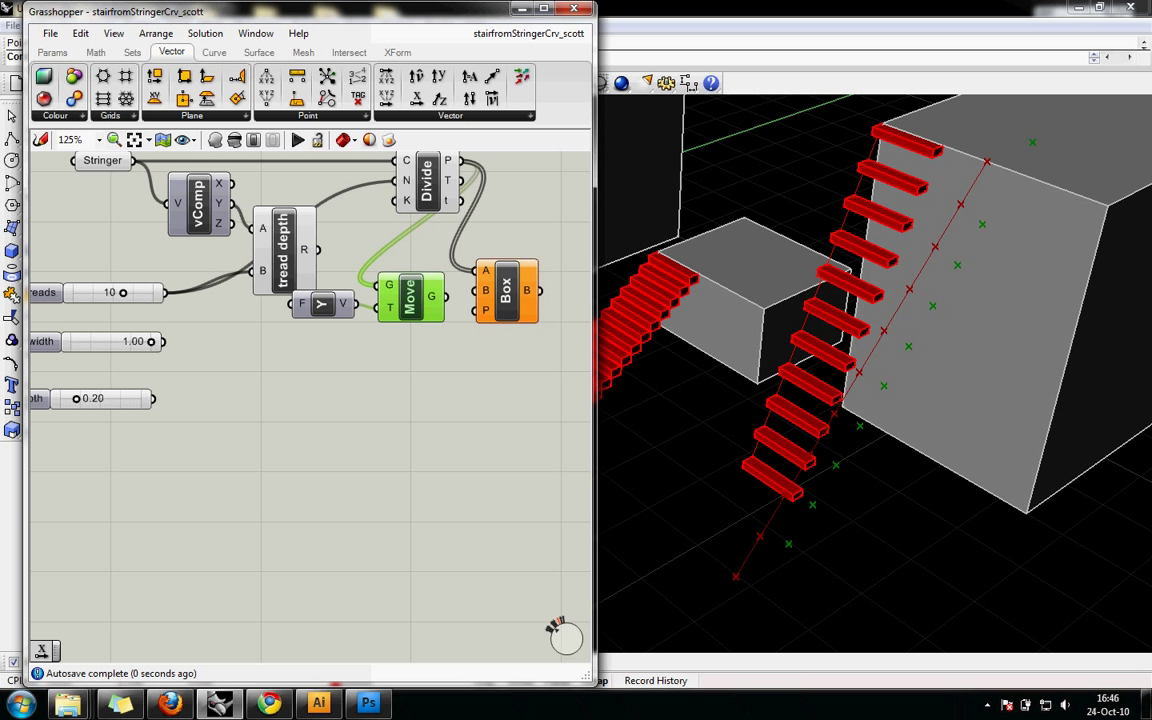
right_drag(880, 400, 809, 207)
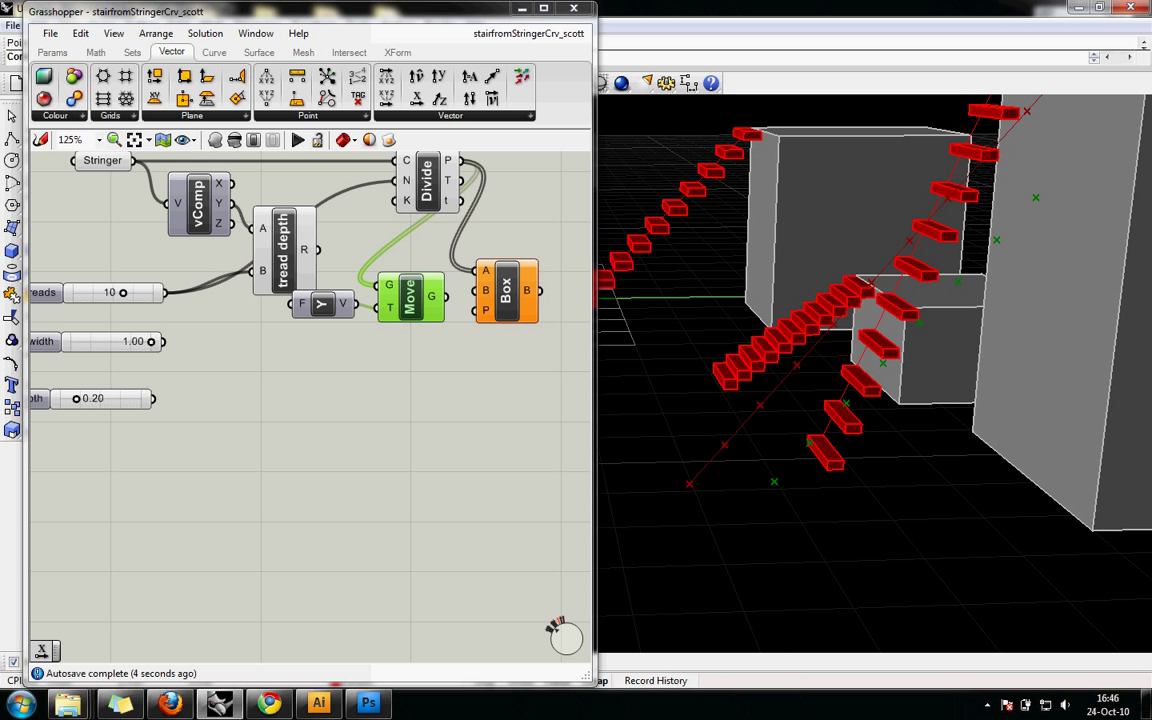
Connect the tread depth component's R output to the Unit Y component's F input.
mouse_move(301, 304)
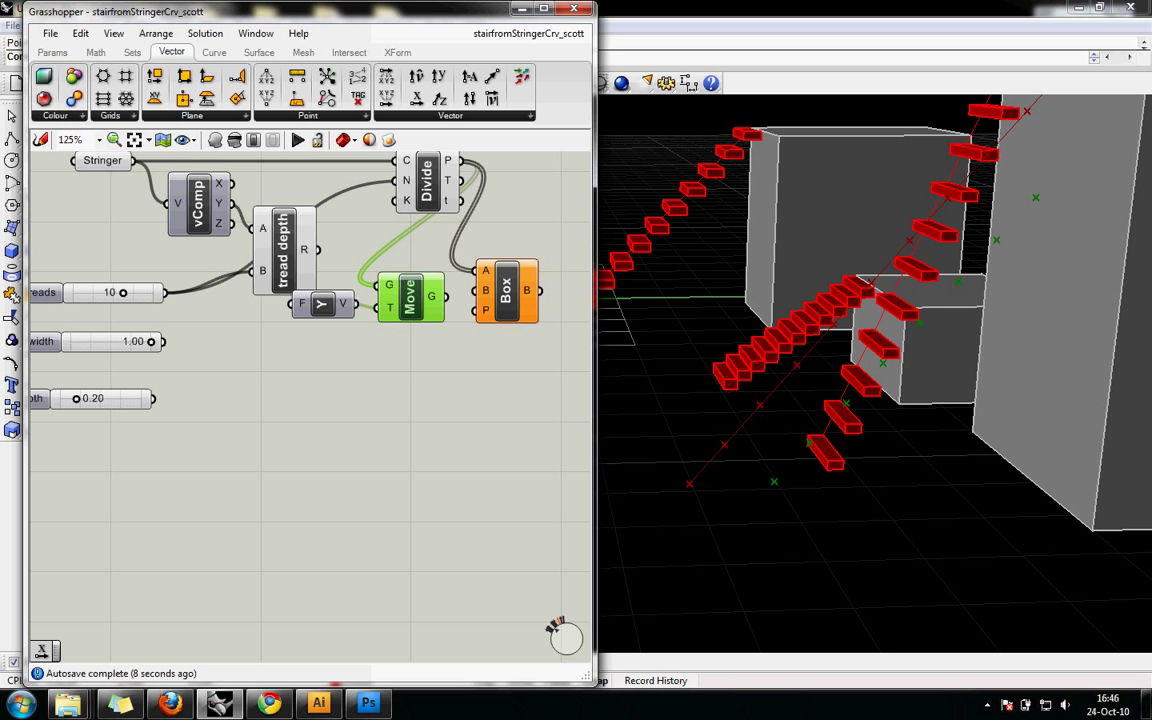
right_drag(780, 330, 816, 350)
drag(322, 304, 318, 250)
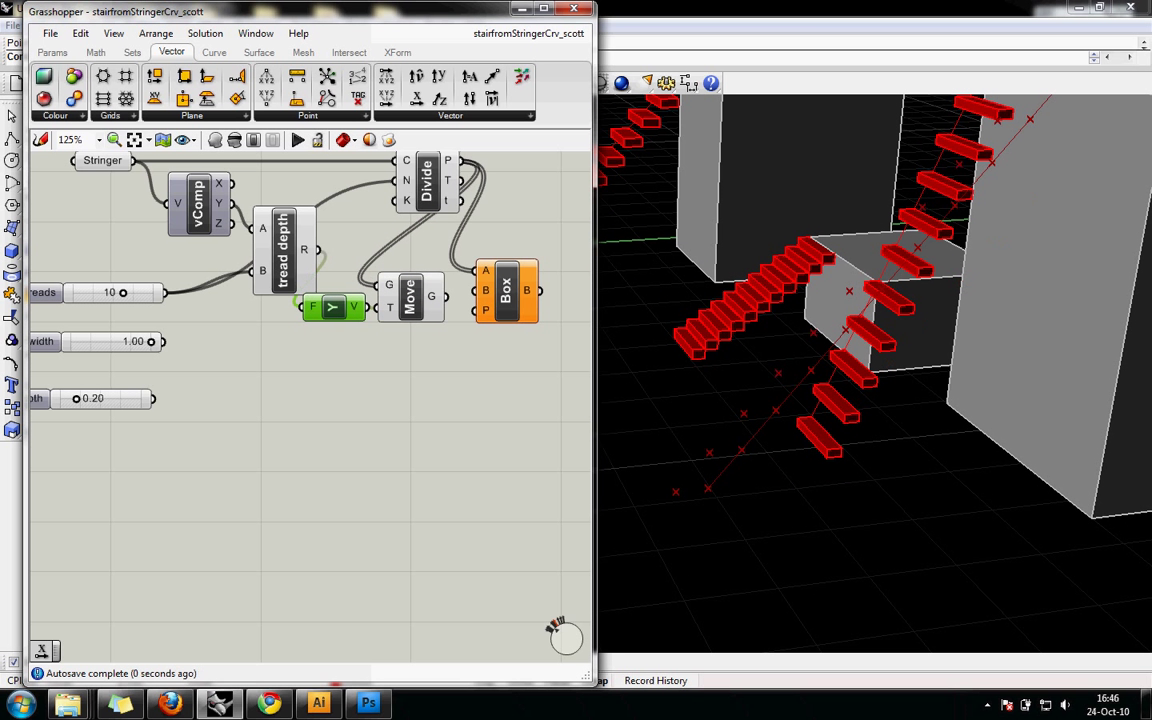
right_drag(335, 400, 353, 426)
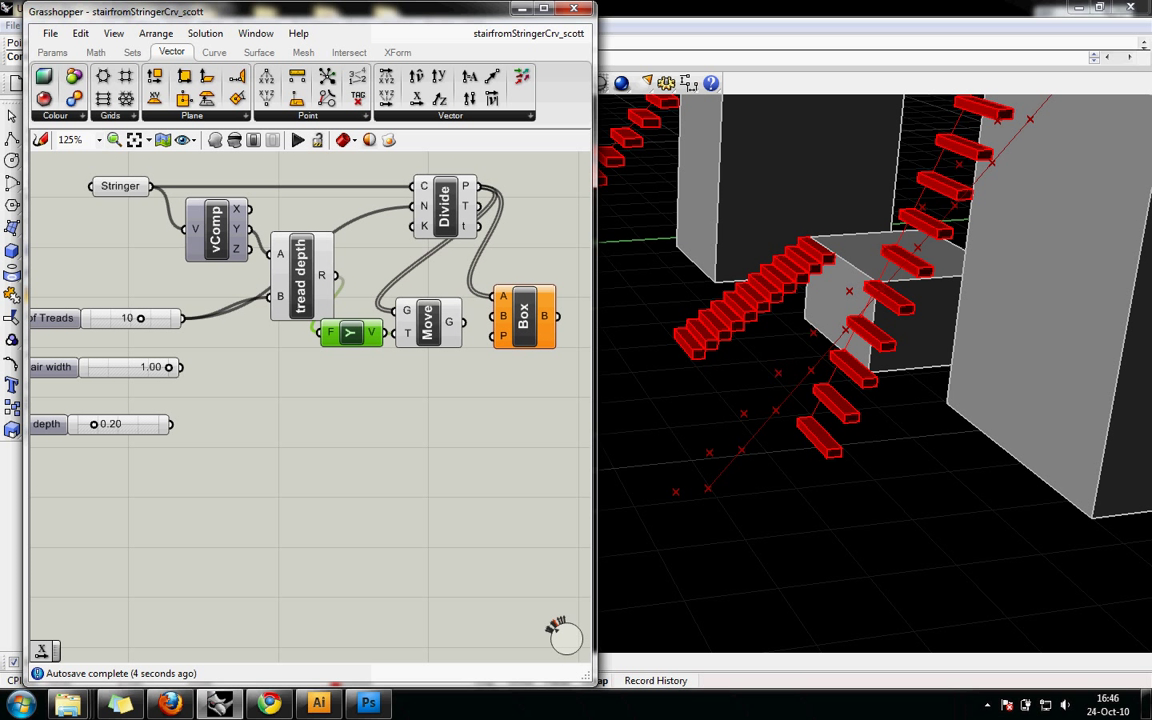
mouse_move(141, 318)
mouse_down()
mouse_move(127, 318)
mouse_move(153, 318)
mouse_move(140, 318)
mouse_up()
right_drag(250, 450, 286, 454)
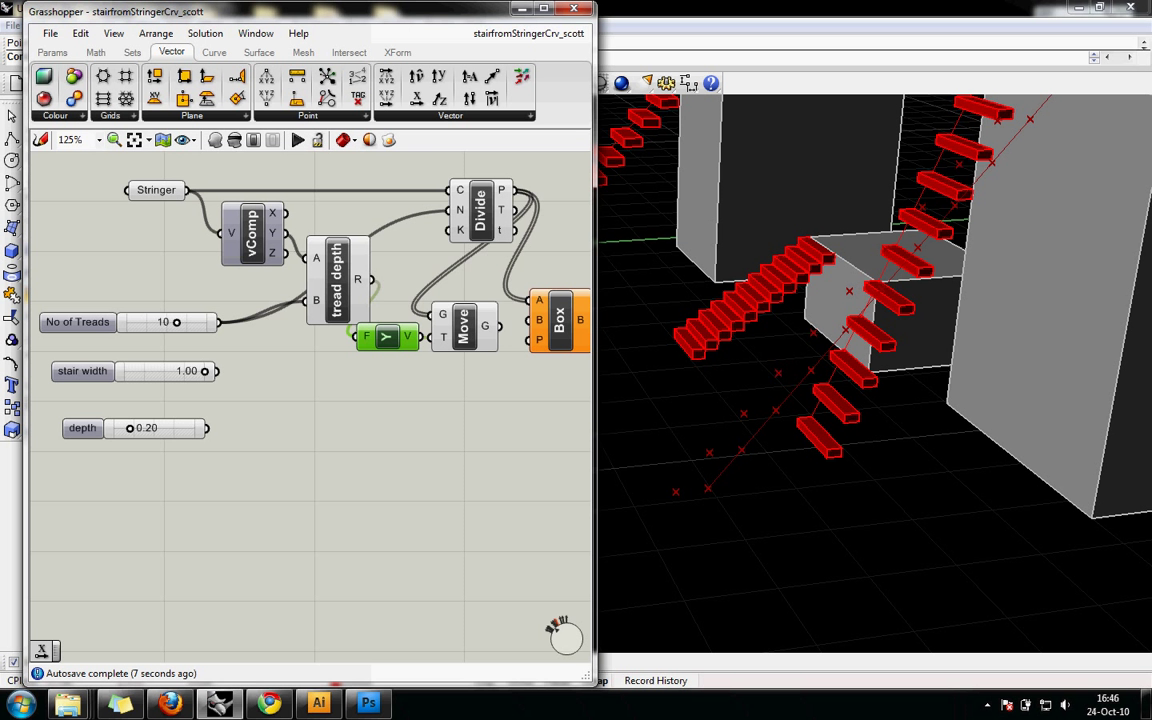
Reposition the Unit Y and Move components together, lower on the canvas and clear of the tread depth component.
shift+click(464, 326)
drag(464, 326, 455, 356)
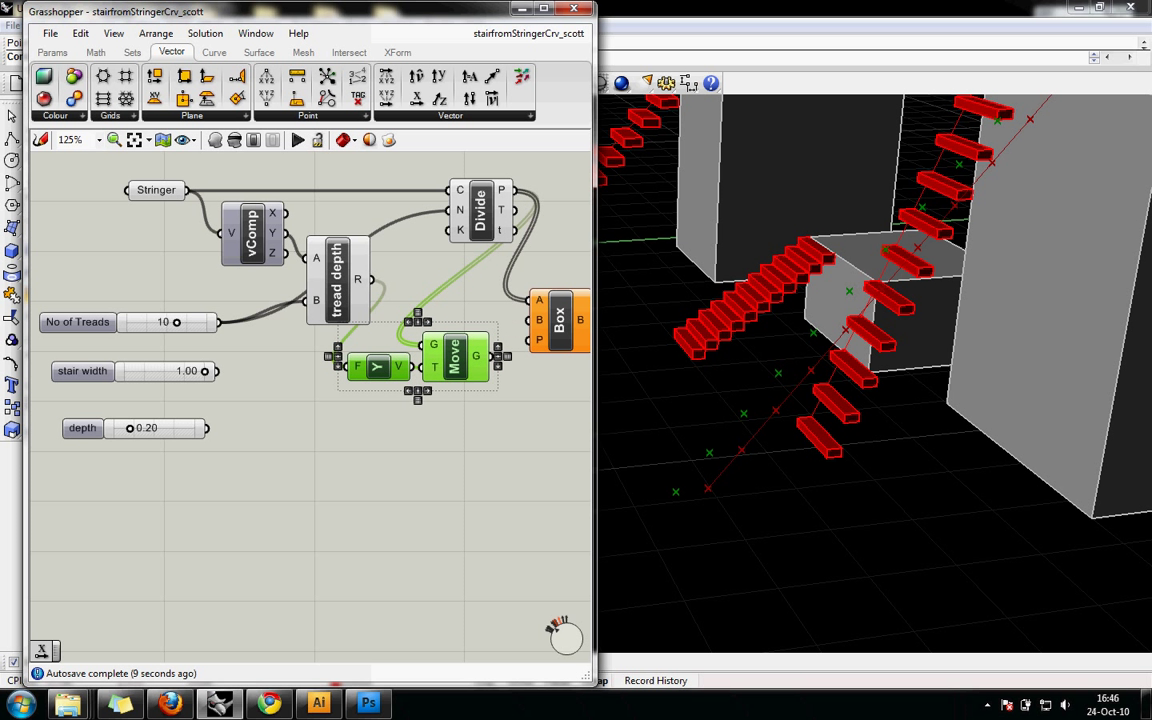
right_drag(455, 420, 407, 445)
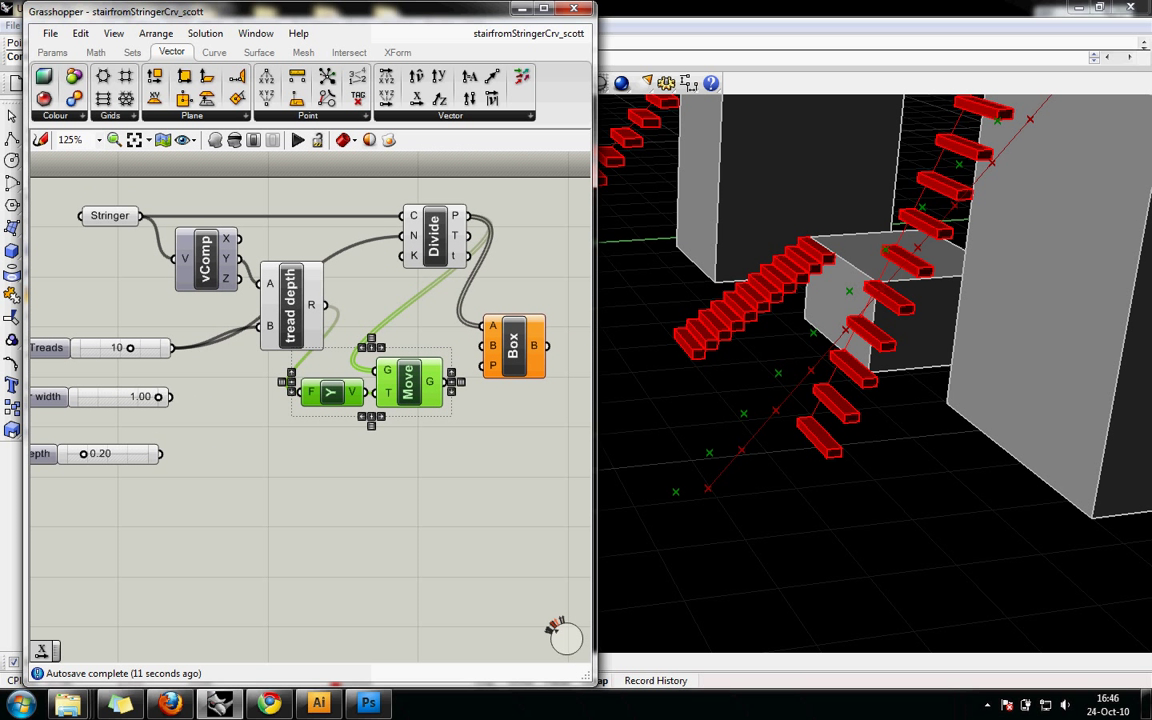
click(407, 445)
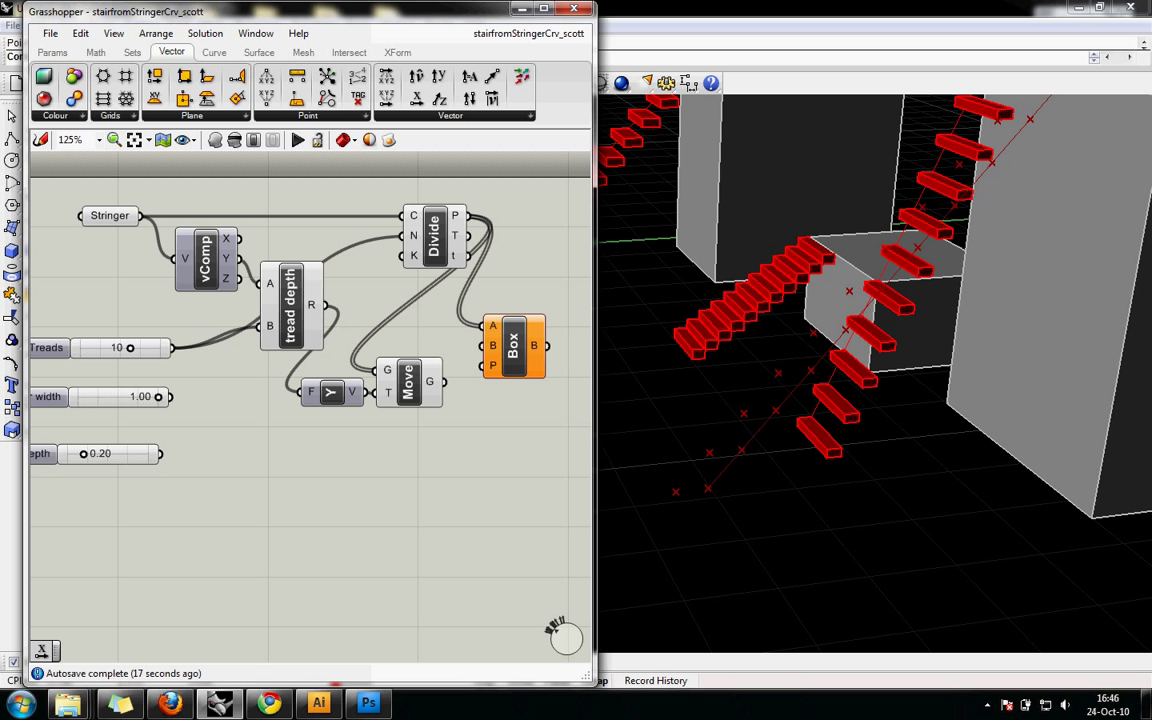
Connect the Move component's G output to the Box component's B input and inspect the result along the stringer.
click(408, 382)
key(Escape)
drag(443, 381, 483, 345)
right_drag(860, 330, 950, 370)
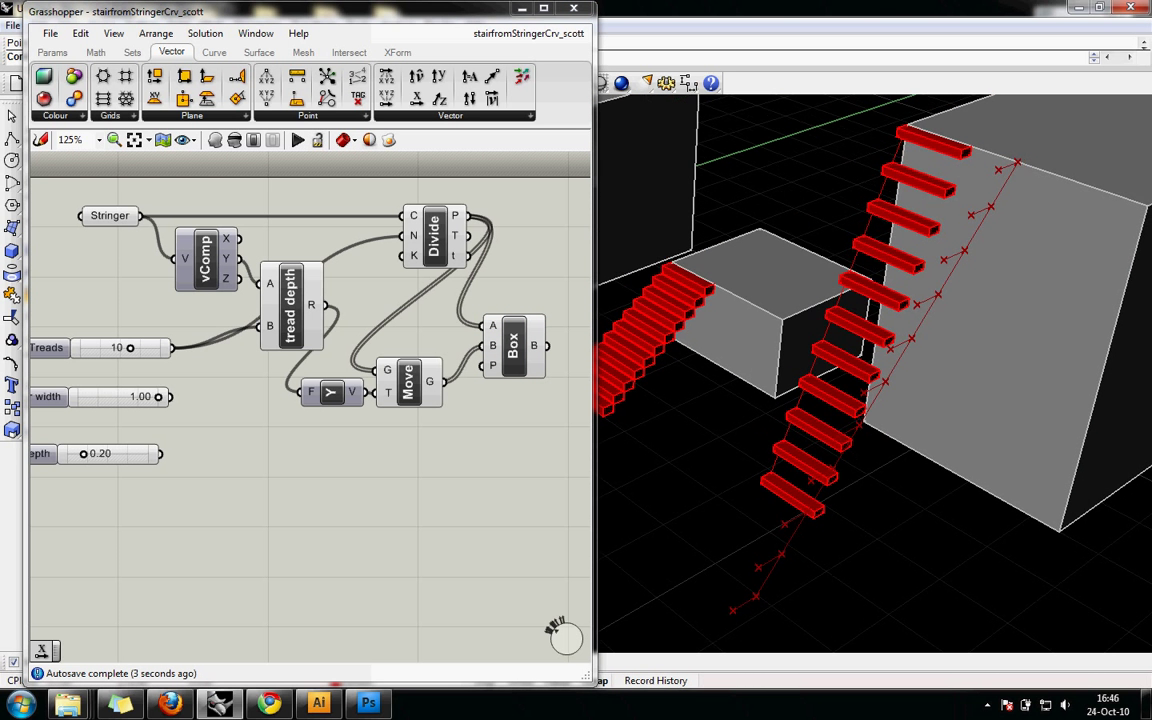
Check the Box component's preview along the stringer and nudge the stair width slider slightly lower on the canvas.
click(513, 345)
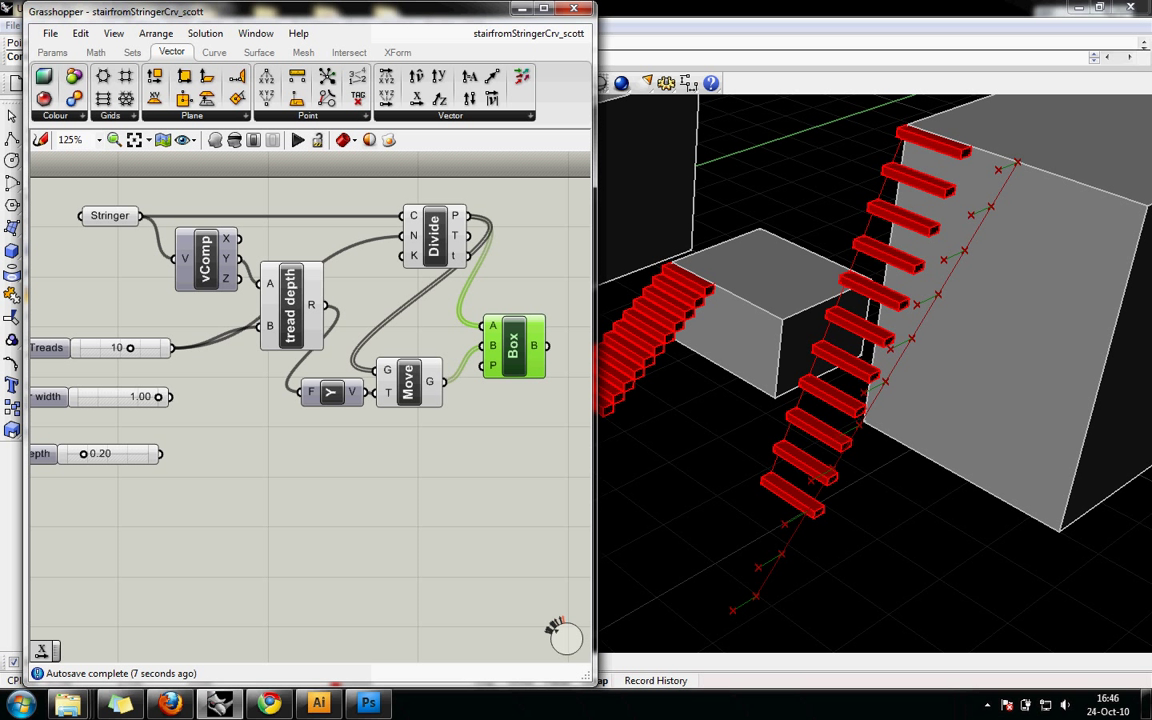
right_drag(310, 480, 322, 458)
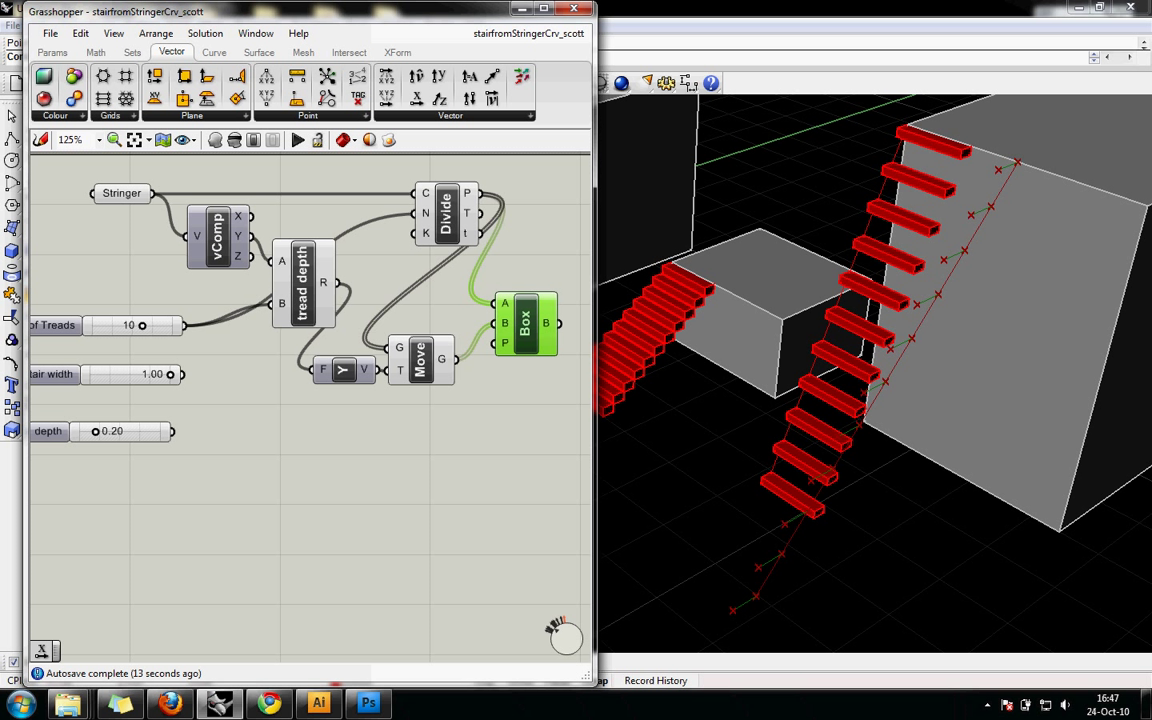
drag(56, 374, 57, 381)
right_drag(150, 480, 192, 479)
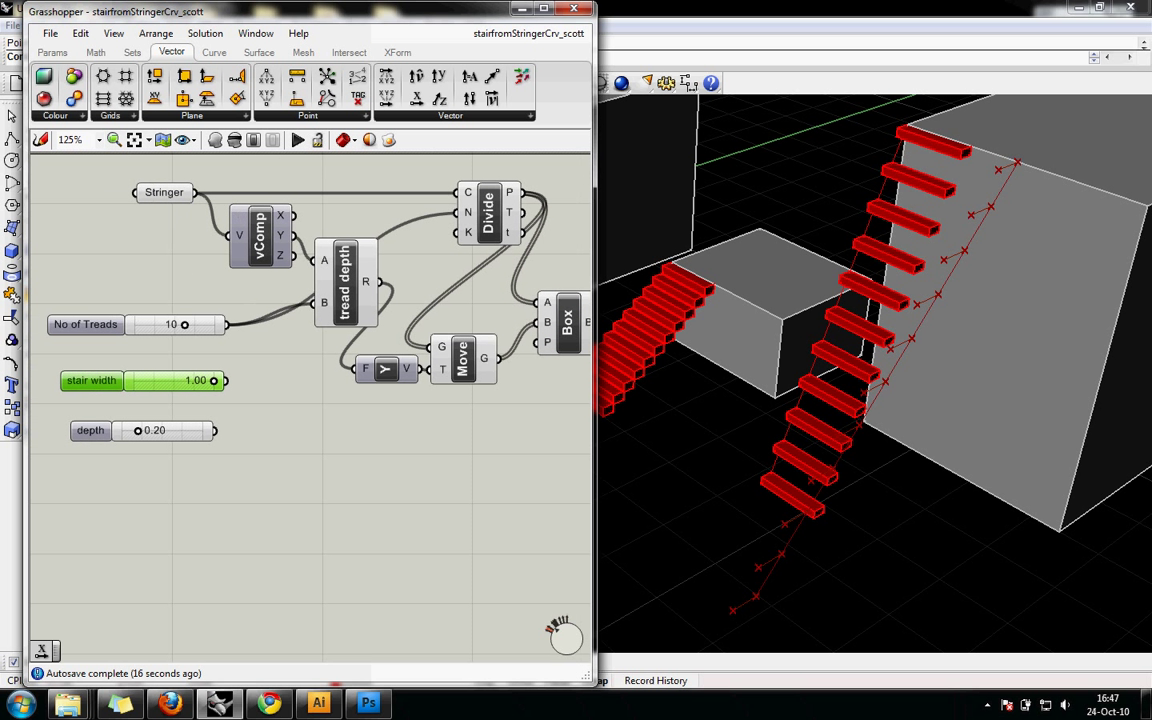
key(Escape)
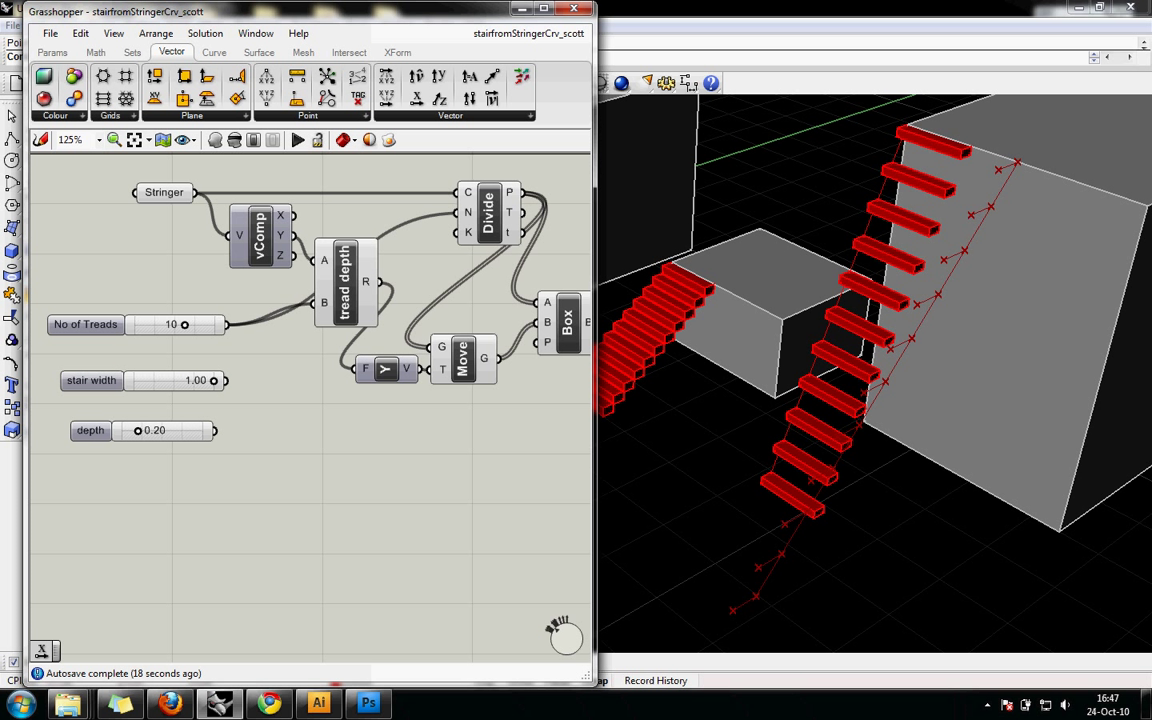
Duplicate the Move component below the original and feed the original's G output into the copy's G input.
click(462, 358)
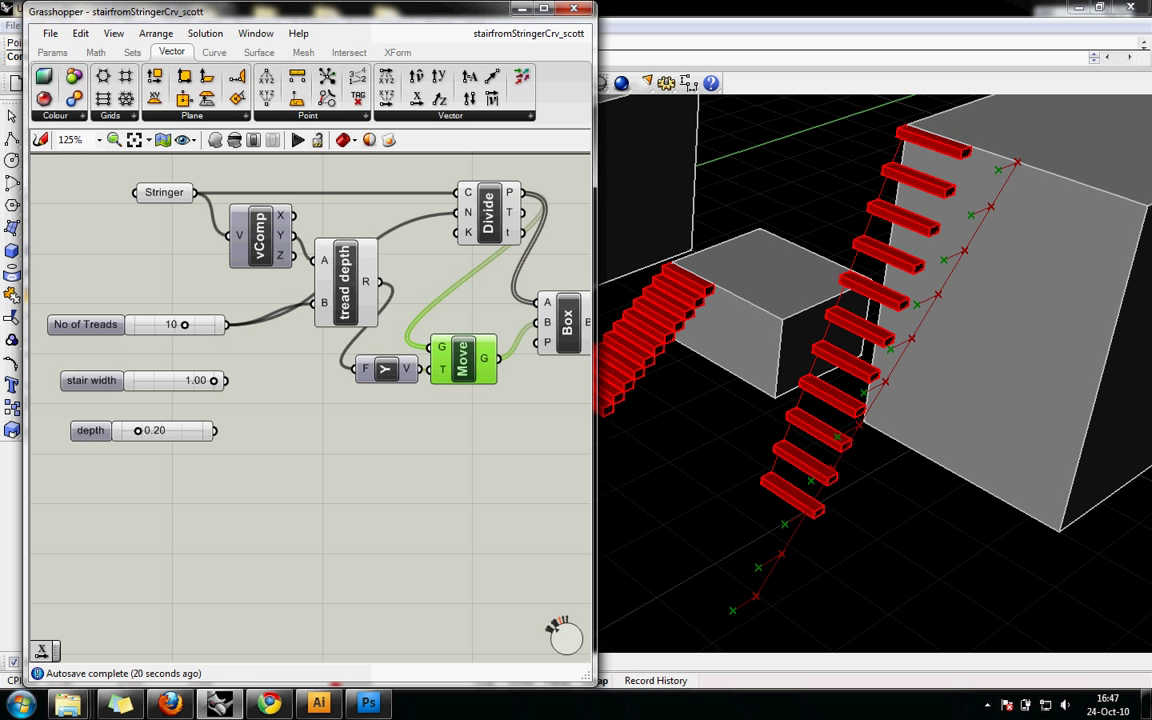
key(ctrl+v)
drag(474, 369, 521, 192)
click(540, 402)
drag(477, 405, 474, 411)
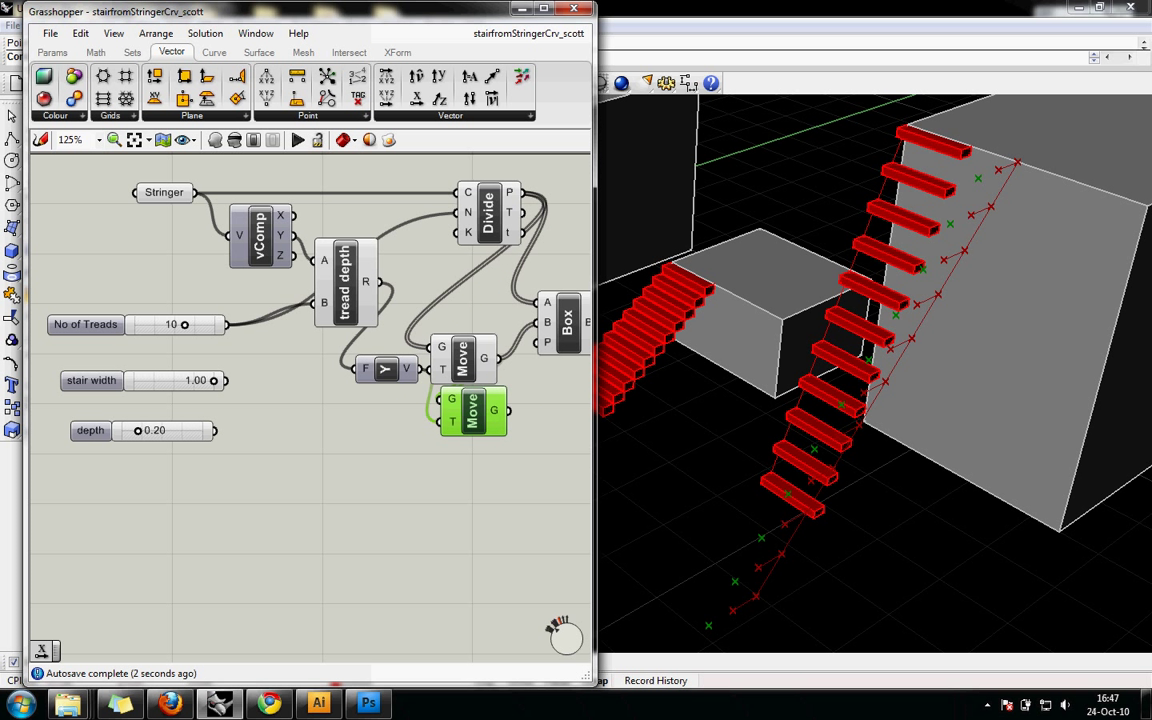
Disconnect the Unit Y source from the second Move's T input and shift that component lower.
right_click(447, 422)
click(470, 473)
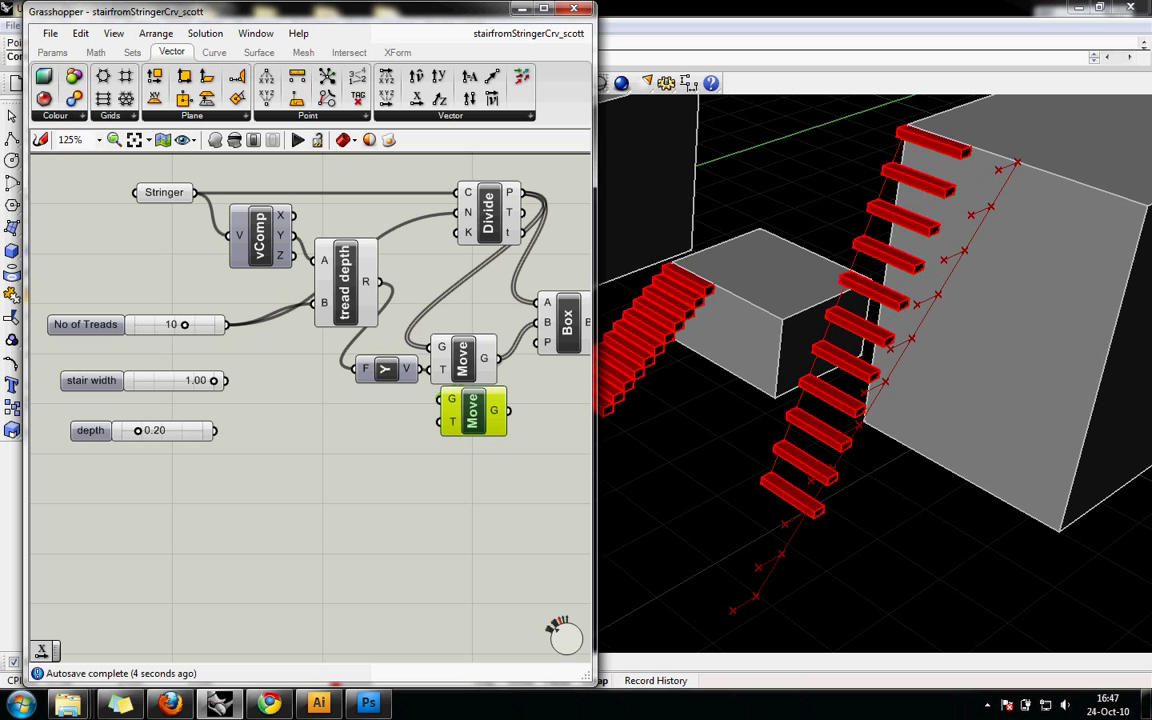
drag(474, 411, 480, 425)
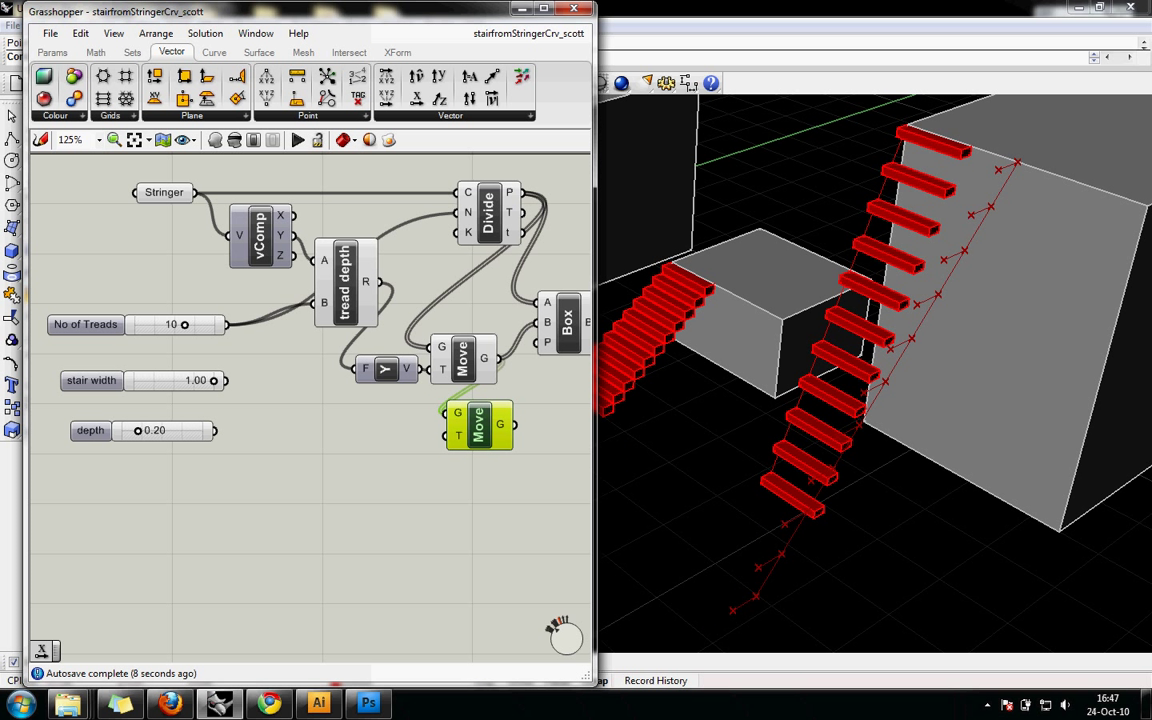
Add a Unit X vector component, wire its V output to the second Move's T input and the stair width slider to its F input.
click(417, 98)
click(402, 420)
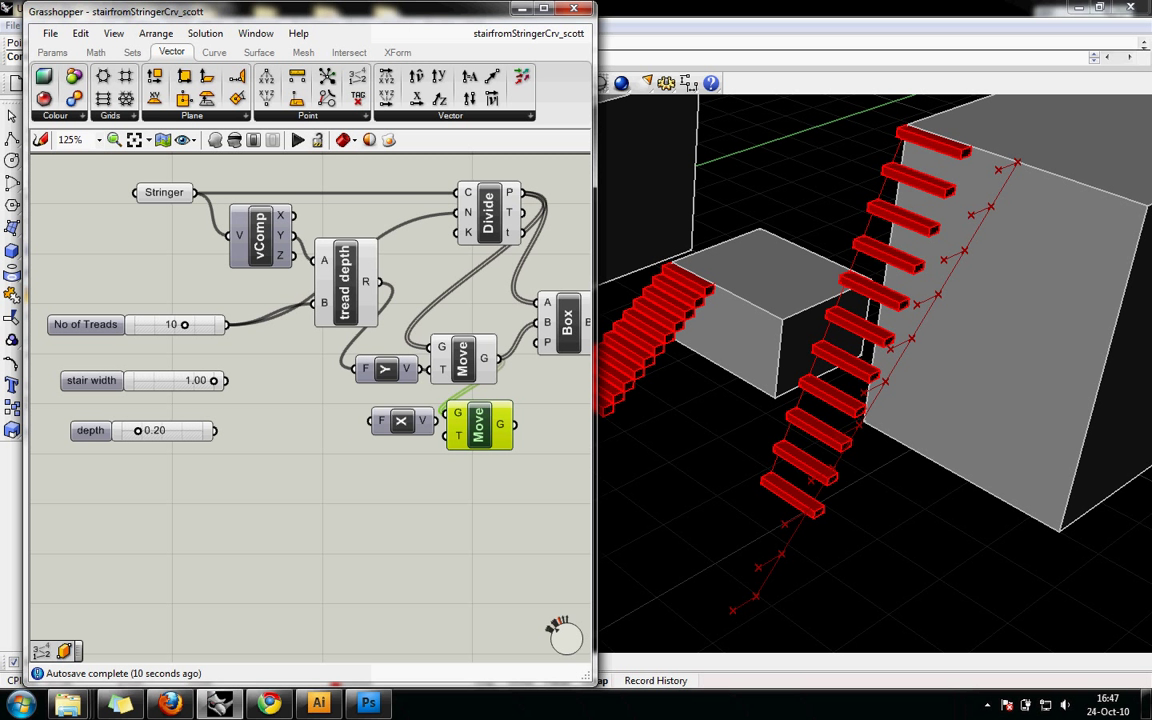
drag(402, 420, 446, 436)
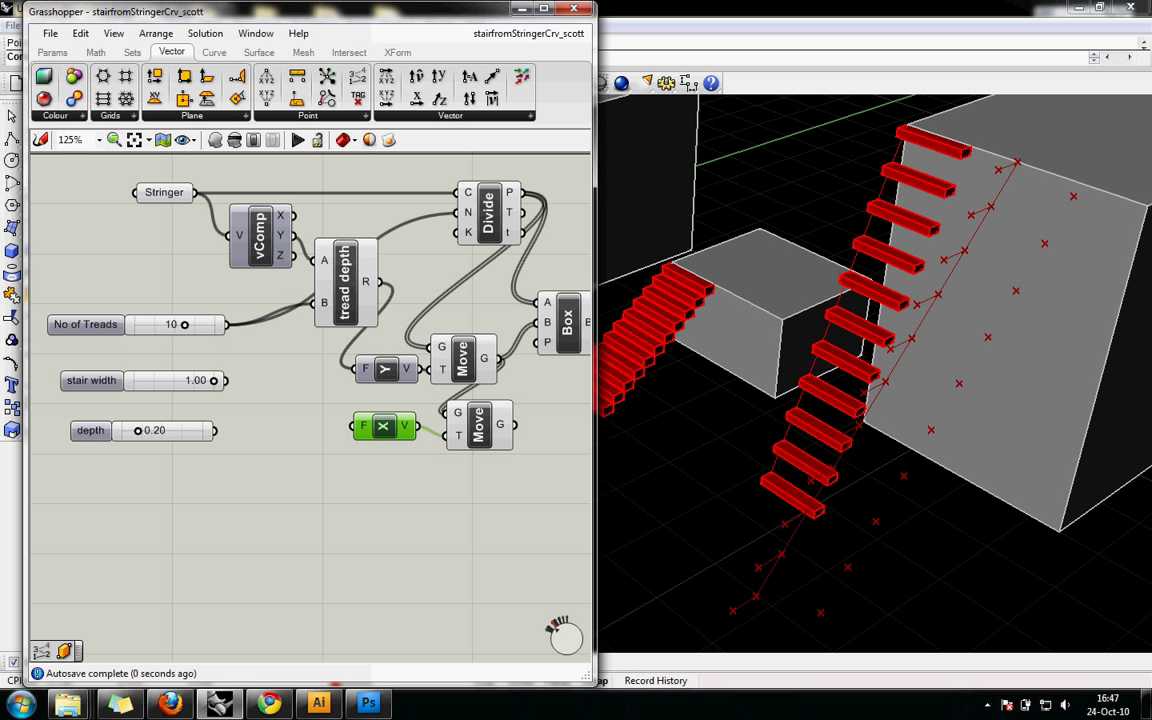
drag(226, 380, 355, 427)
right_drag(310, 520, 295, 450)
mouse_move(198, 310)
mouse_down()
mouse_move(150, 310)
mouse_move(198, 310)
mouse_up()
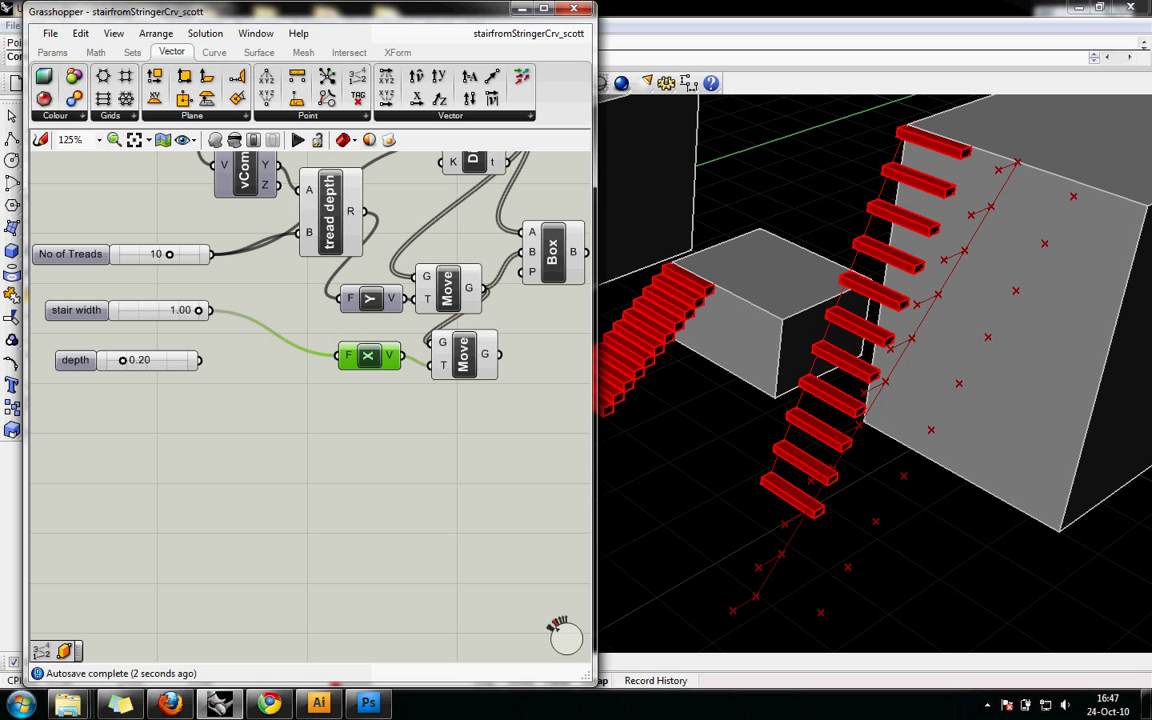
Reposition the Box component, connect the second Move's G output to its B input in place of the first Move, and inspect the treads.
right_drag(270, 430, 256, 442)
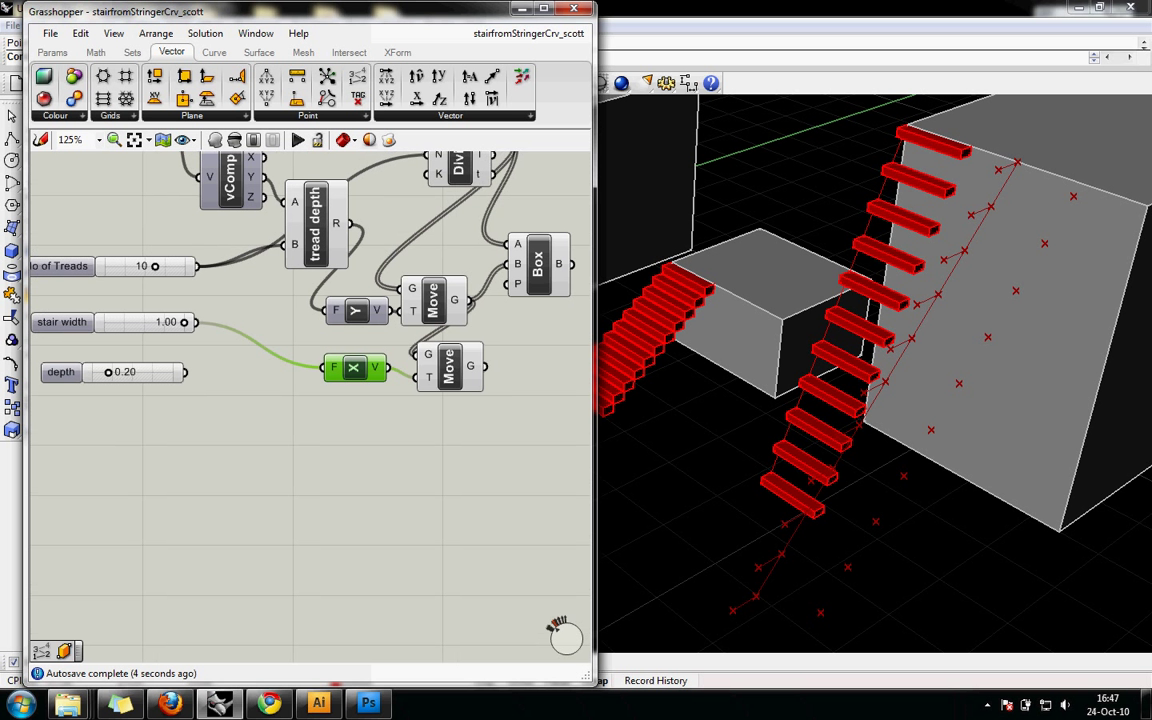
drag(538, 265, 527, 296)
drag(424, 382, 486, 292)
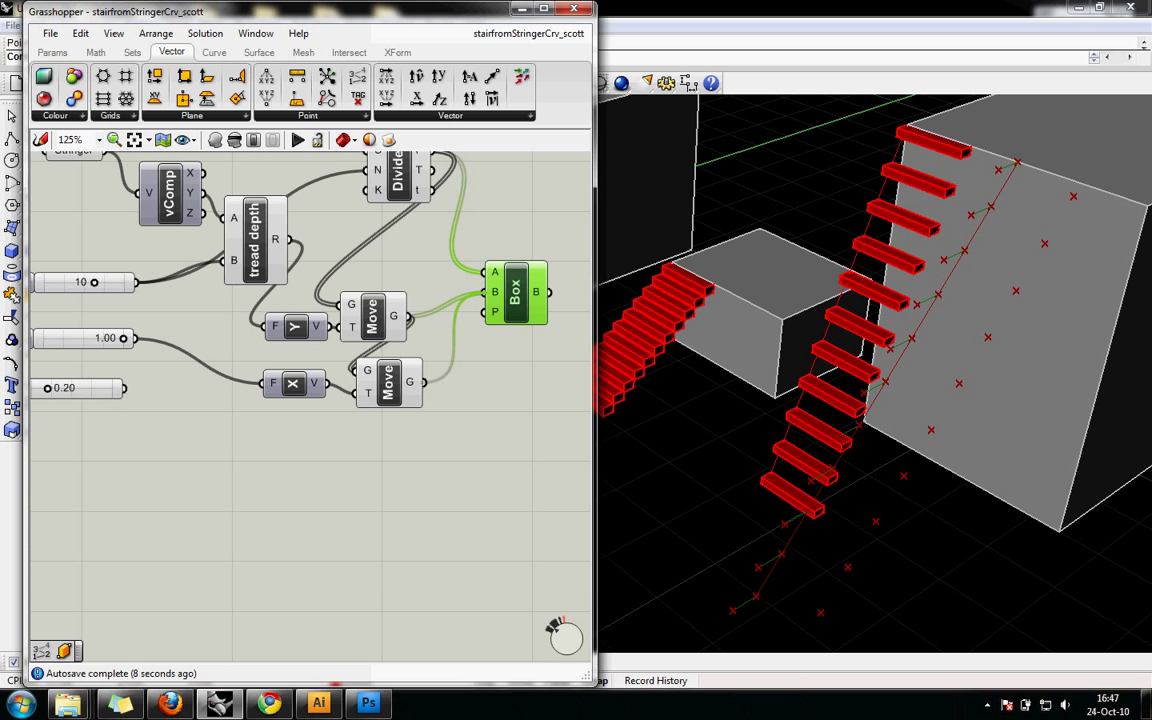
right_drag(850, 400, 948, 352)
right_drag(380, 480, 429, 494)
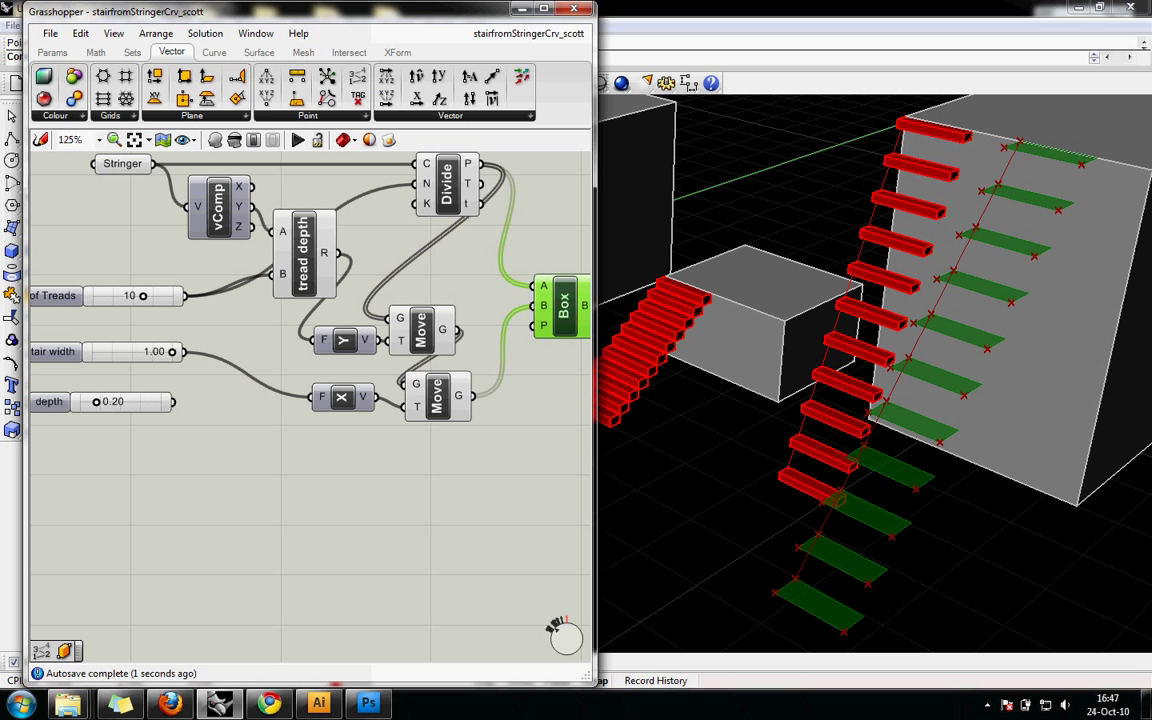
click(56, 296)
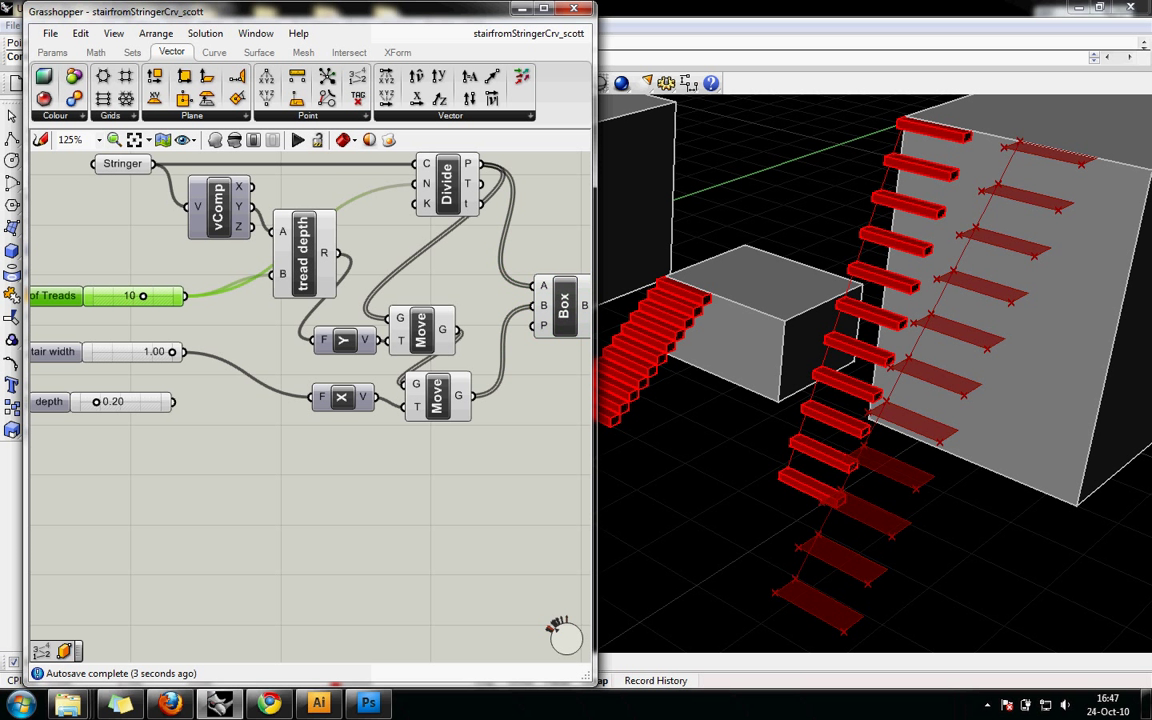
mouse_move(143, 295)
mouse_down()
mouse_move(153, 295)
mouse_move(143, 295)
mouse_up()
click(280, 470)
Move the Unit X and second Move components together up towards the Y row, and nudge the depth slider down.
right_drag(280, 470, 258, 469)
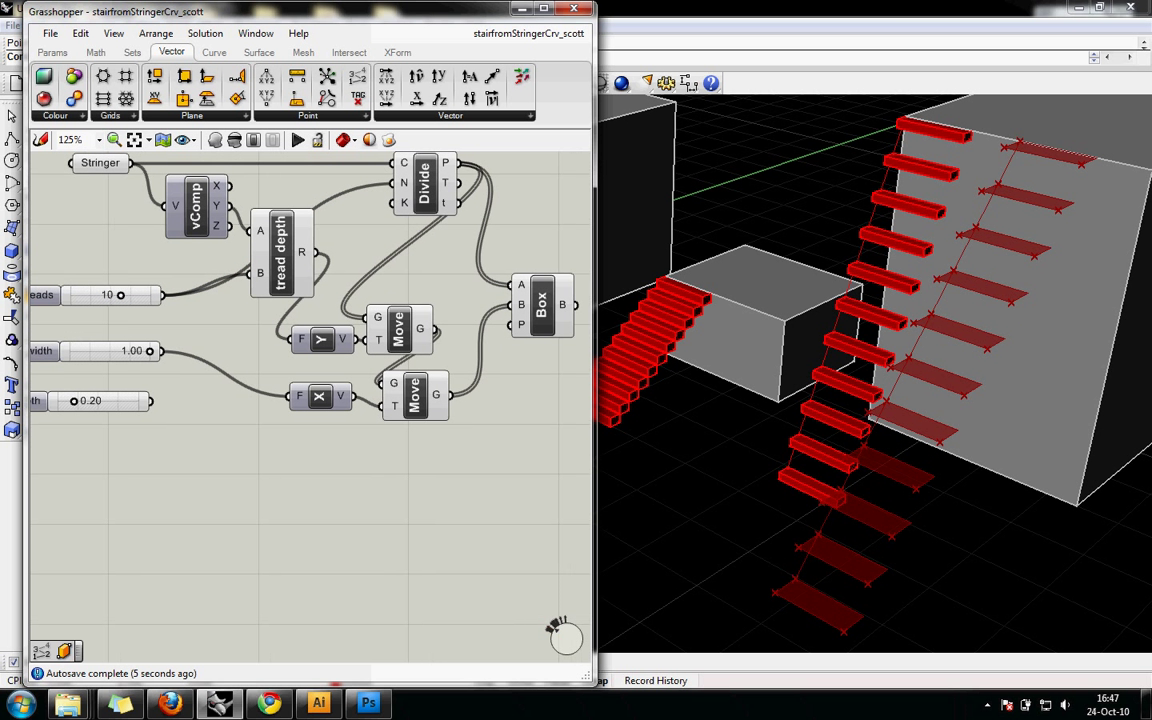
click(319, 396)
shift+click(415, 395)
drag(415, 395, 413, 385)
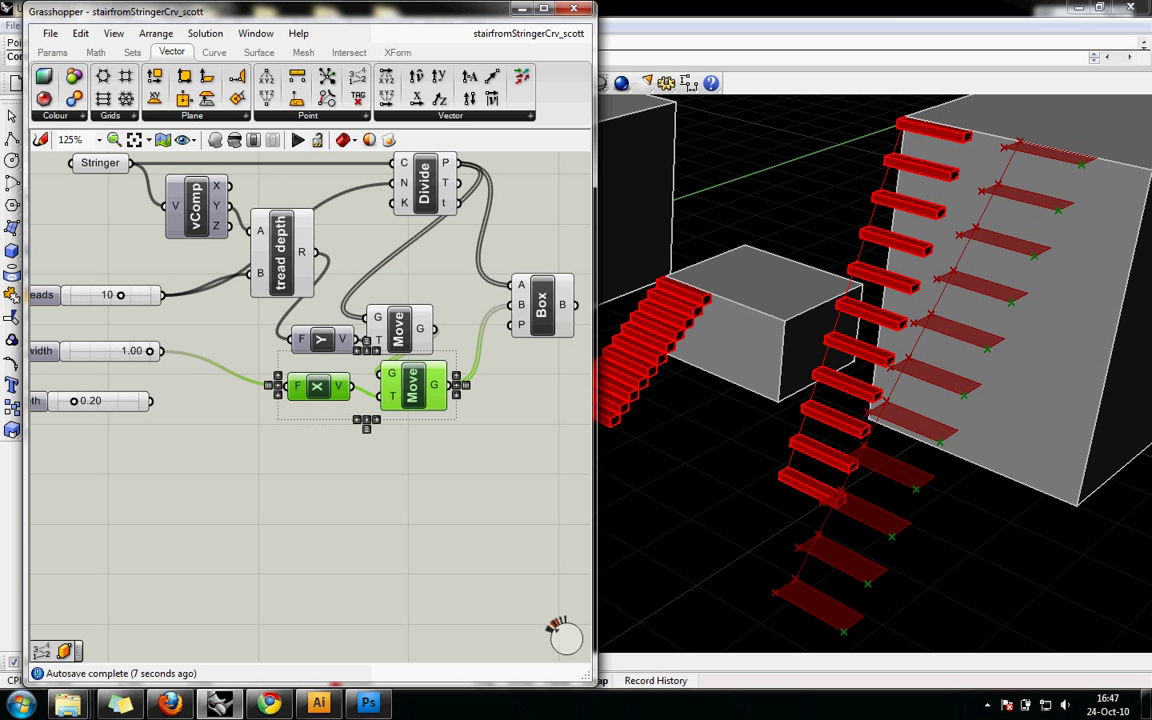
click(400, 460)
right_drag(400, 460, 438, 459)
drag(65, 399, 66, 404)
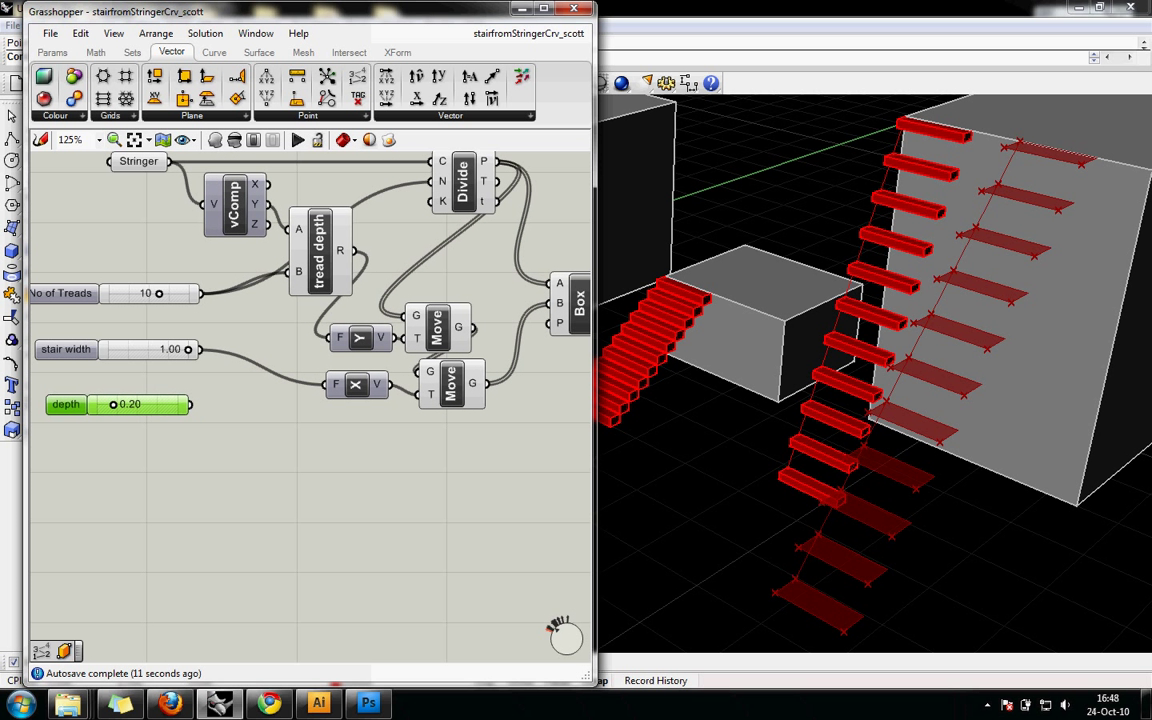
Duplicate the second Move below itself, connect the second Move's G output to the copy's G input and inspect the resulting points.
right_drag(438, 459, 405, 456)
click(419, 381)
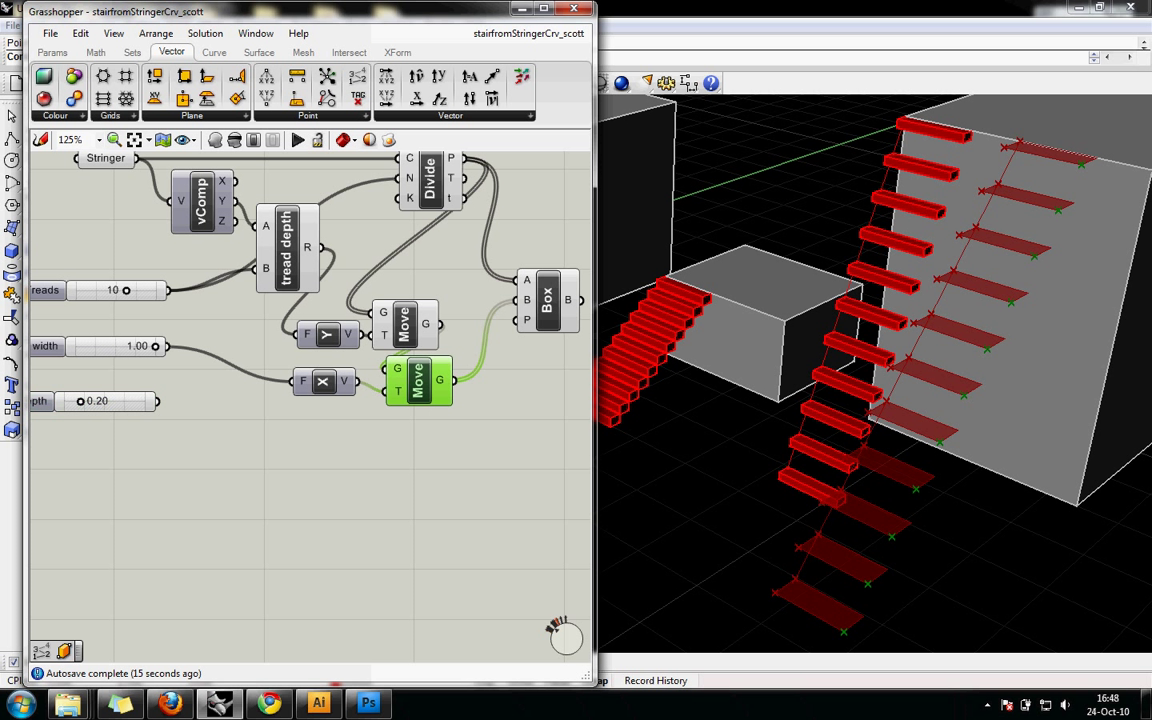
alt+drag(418, 380, 422, 438)
click(482, 424)
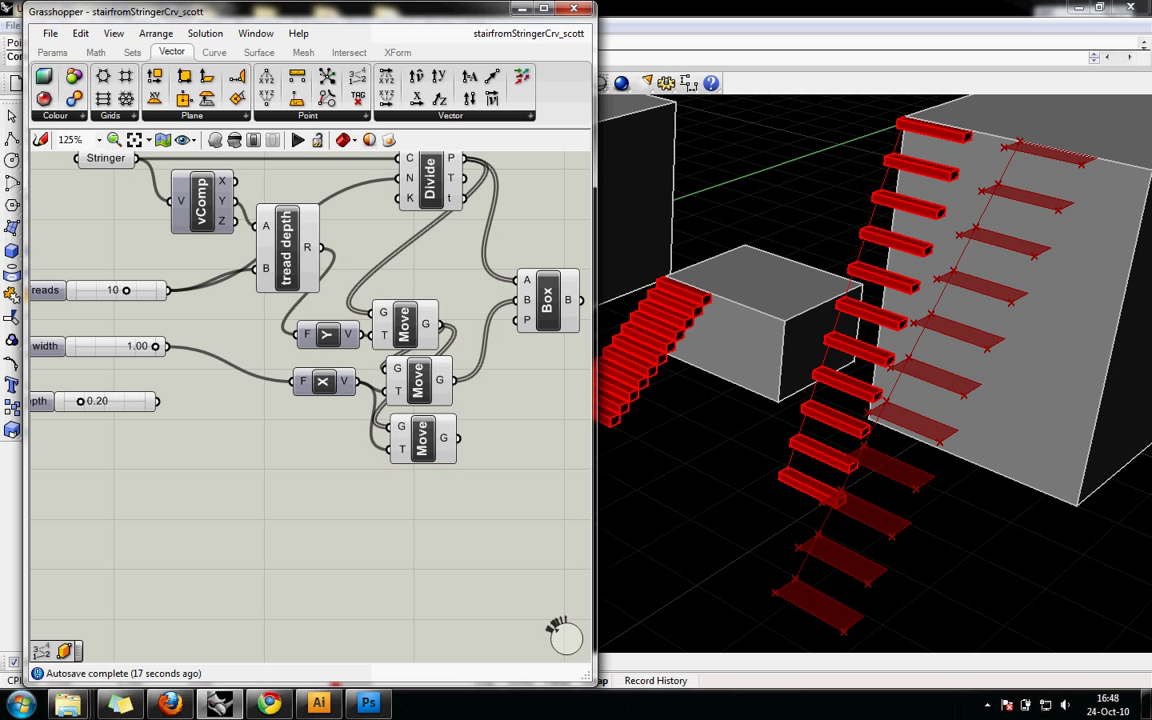
drag(455, 380, 388, 427)
click(422, 438)
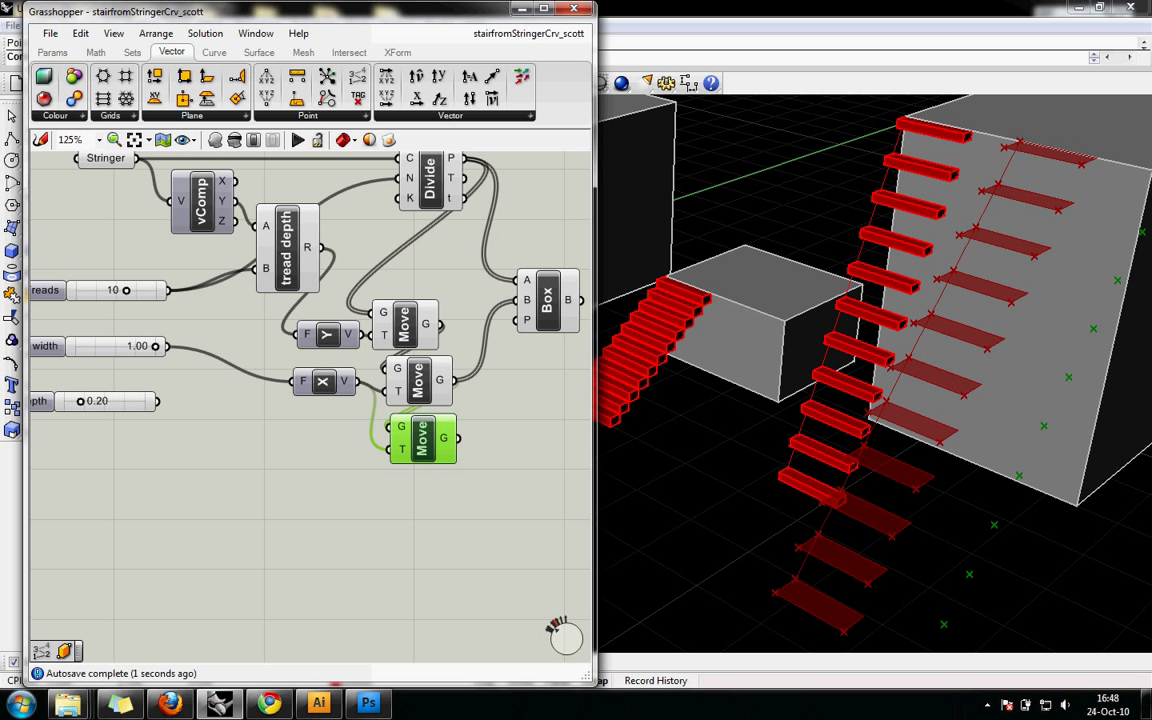
click(384, 486)
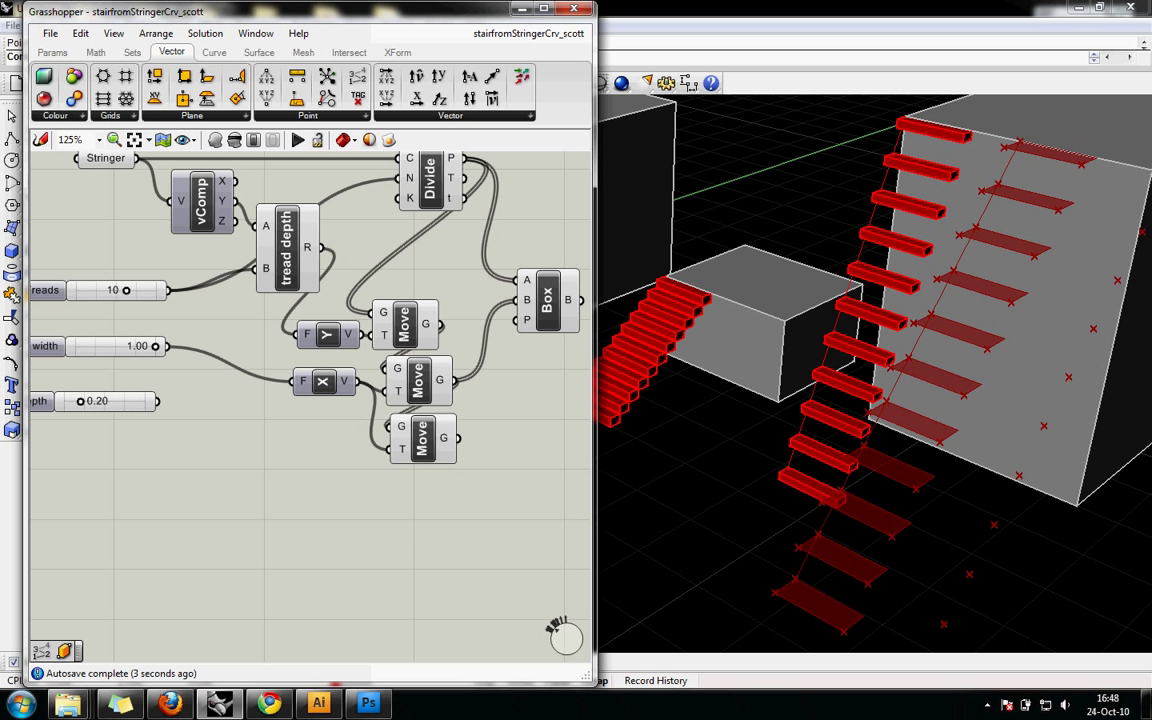
Add a Unit Z vector component, wire its V output to the third Move's T input and the depth slider to its F input.
click(306, 430)
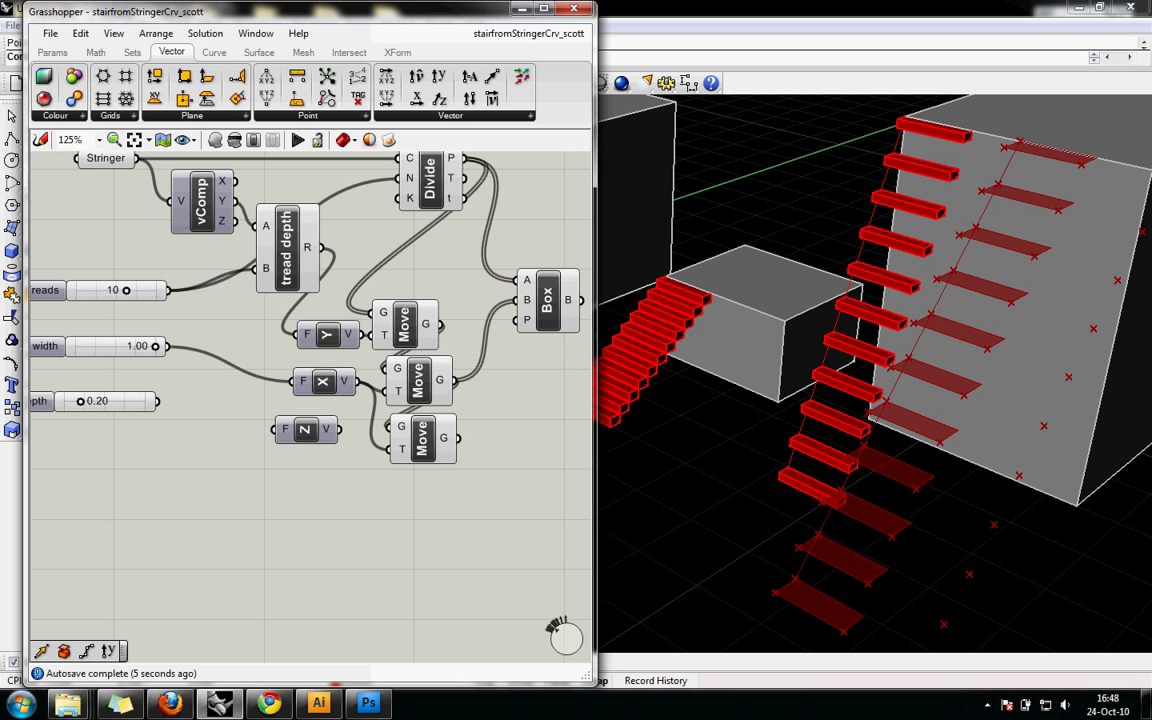
drag(306, 430, 388, 449)
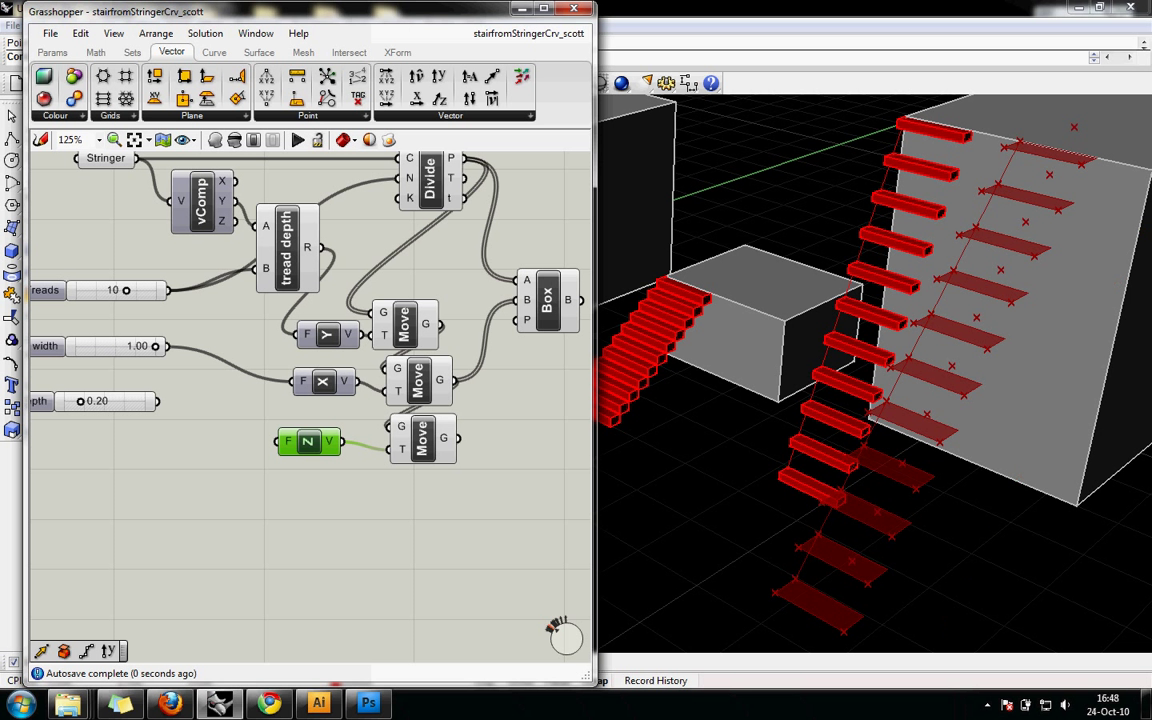
drag(308, 441, 158, 402)
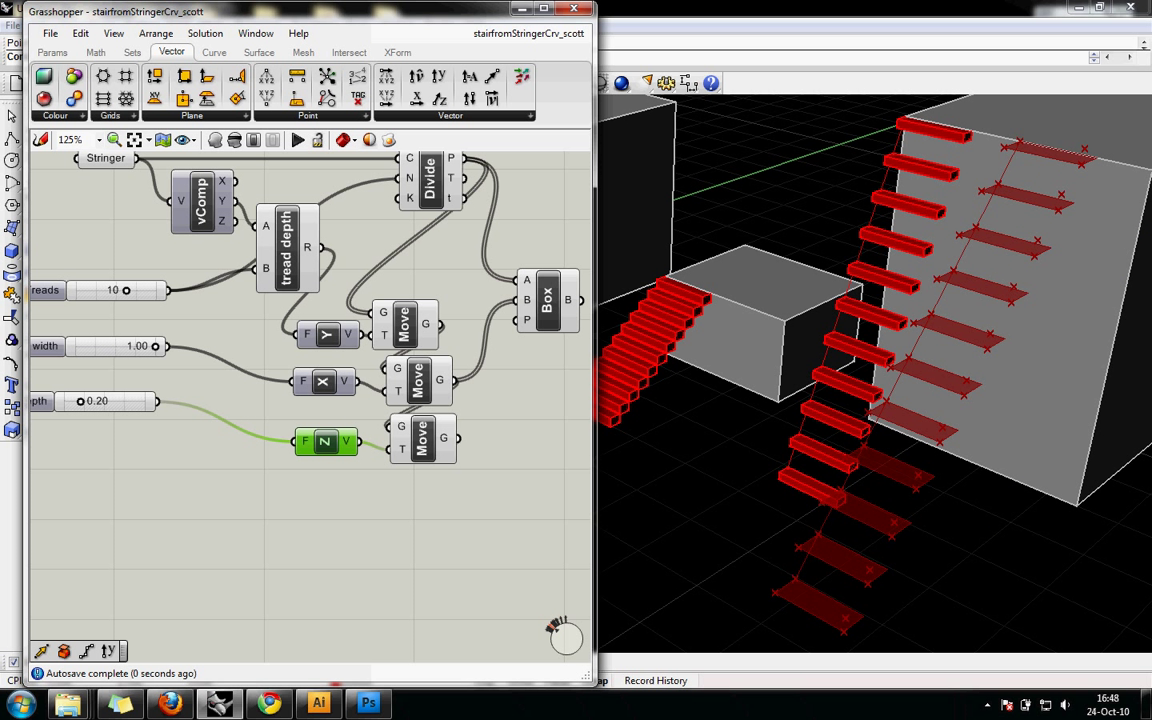
Connect the third Move's G output to the Box component's B input and inspect the solid treads in the viewport.
drag(457, 438, 519, 300)
right_drag(850, 400, 862, 368)
click(547, 301)
right_drag(880, 380, 822, 418)
Set the depth slider to 0.17 and the number of treads to 12.
mouse_move(80, 401)
mouse_down()
mouse_move(112, 401)
mouse_move(78, 401)
mouse_up()
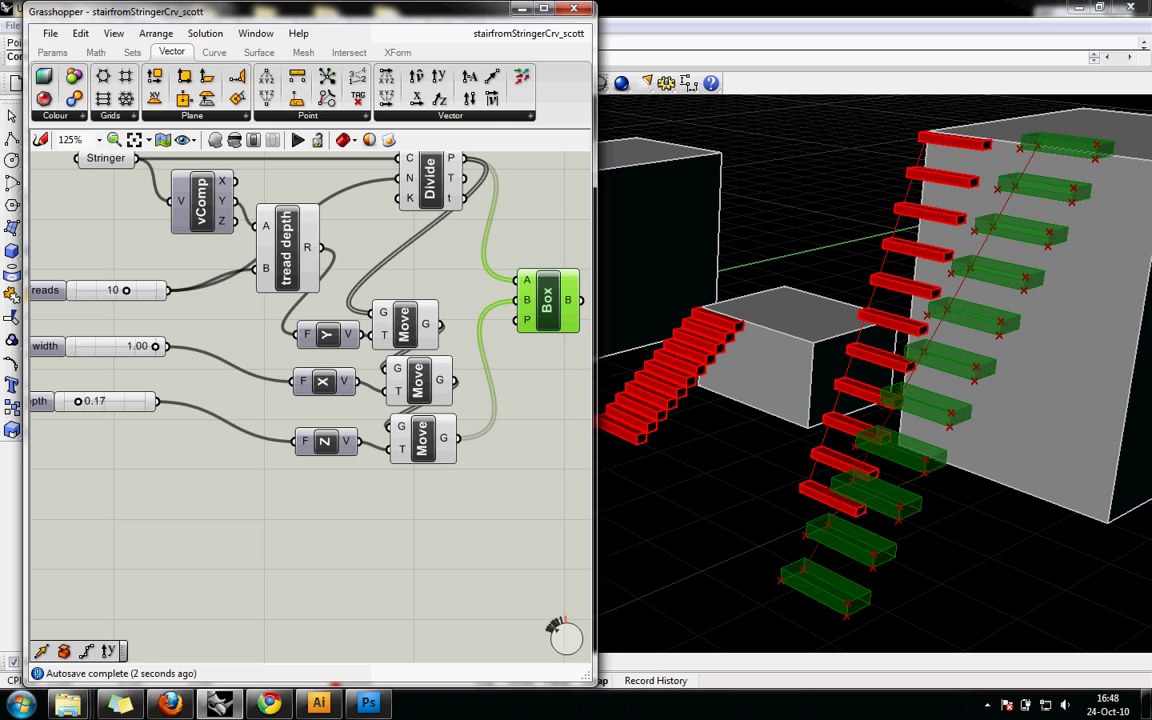
mouse_move(155, 346)
mouse_down()
mouse_move(134, 346)
mouse_move(155, 346)
mouse_up()
mouse_move(126, 290)
mouse_down()
mouse_move(116, 290)
mouse_move(136, 290)
mouse_up()
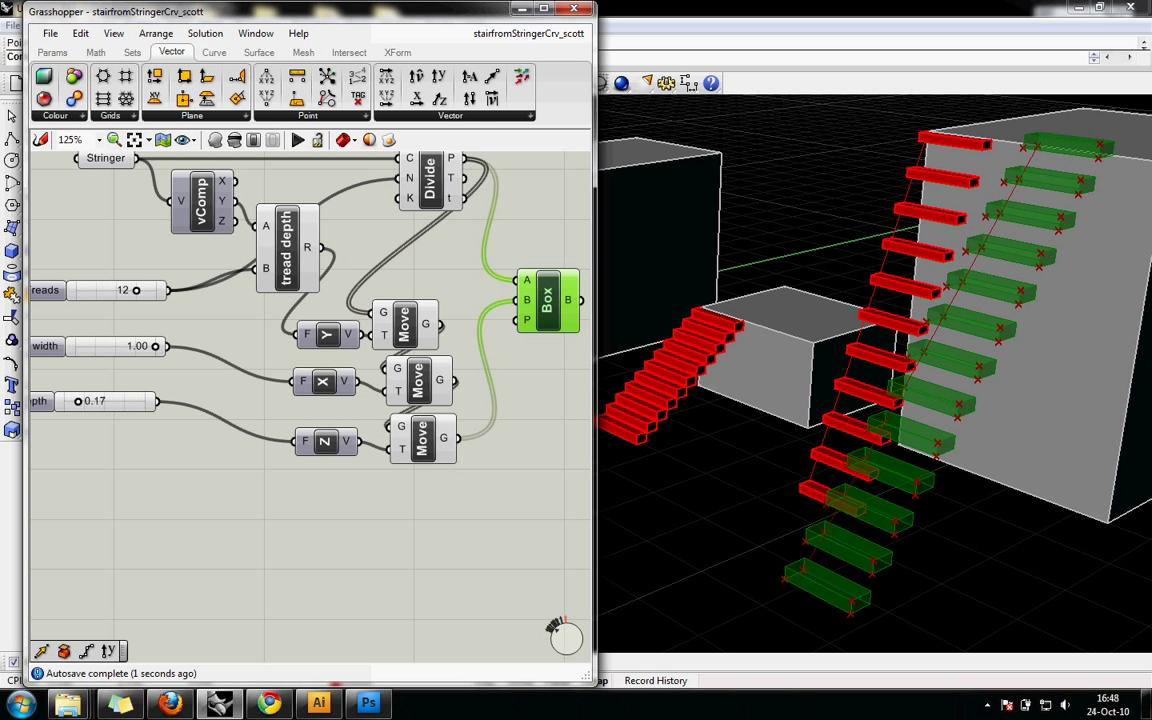
mouse_move(250, 520)
right_down()
mouse_move(252, 492)
mouse_move(265, 493)
mouse_move(236, 515)
right_up()
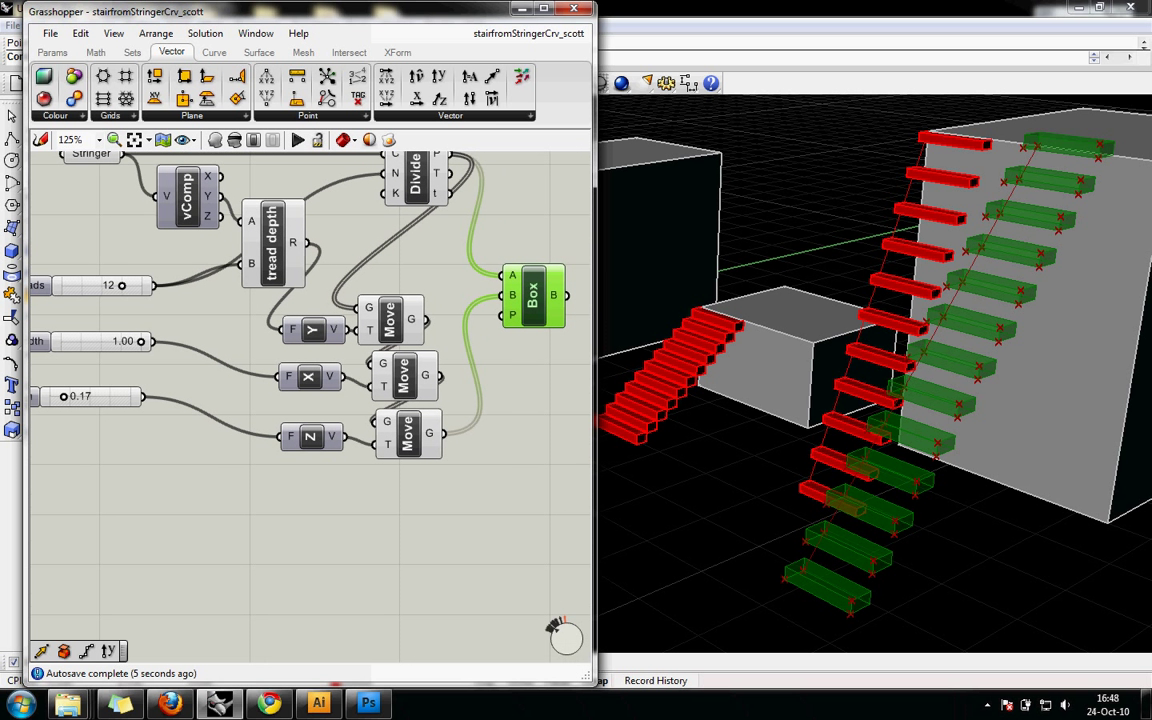
key(Escape)
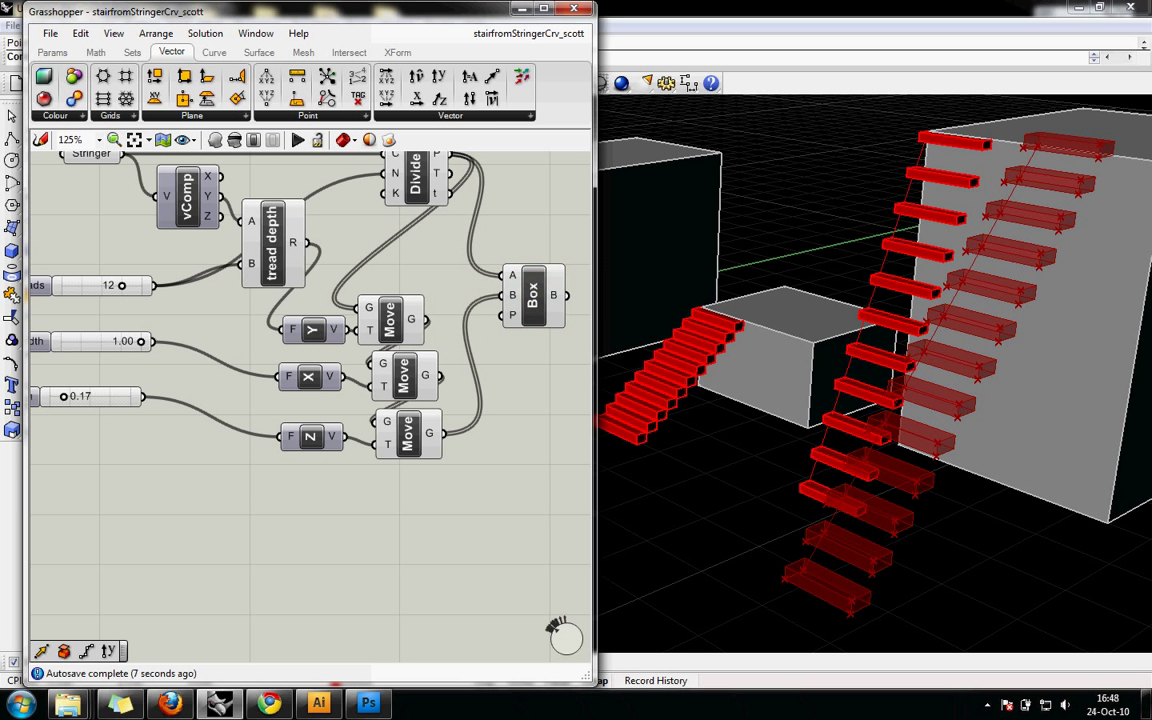
Apply the expression (-1)*F to the Unit Z component's F input and shift the component clear of the third Move.
right_drag(236, 515, 268, 499)
click(50, 380)
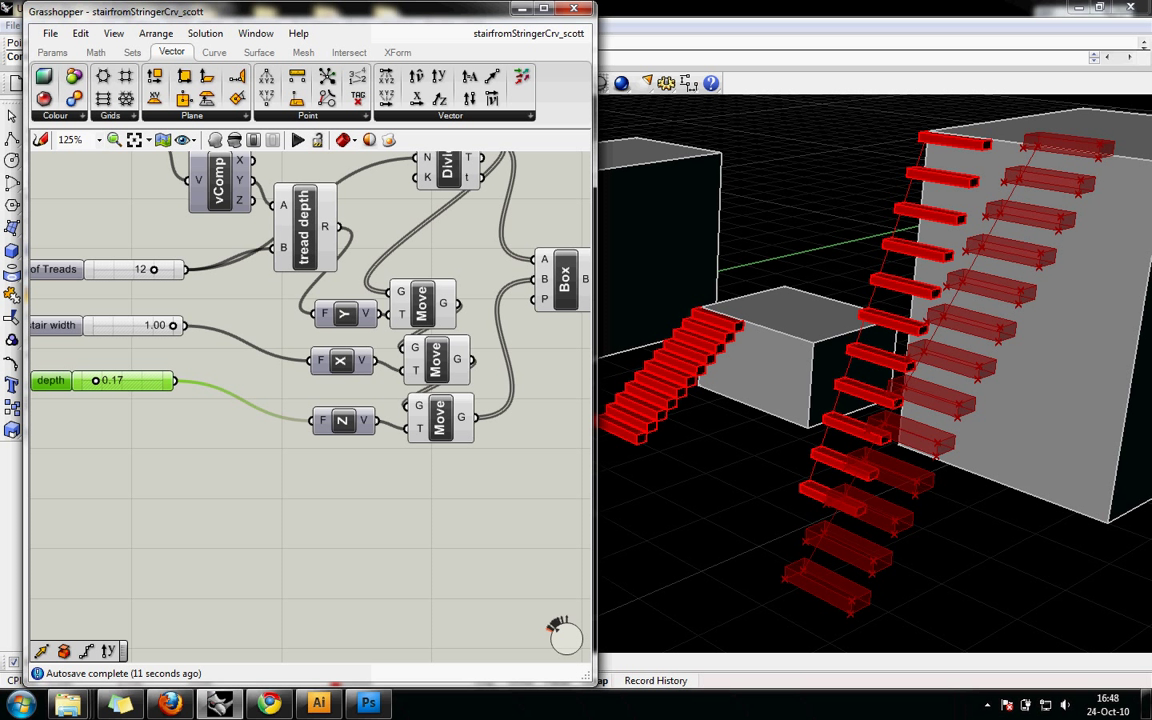
click(343, 420)
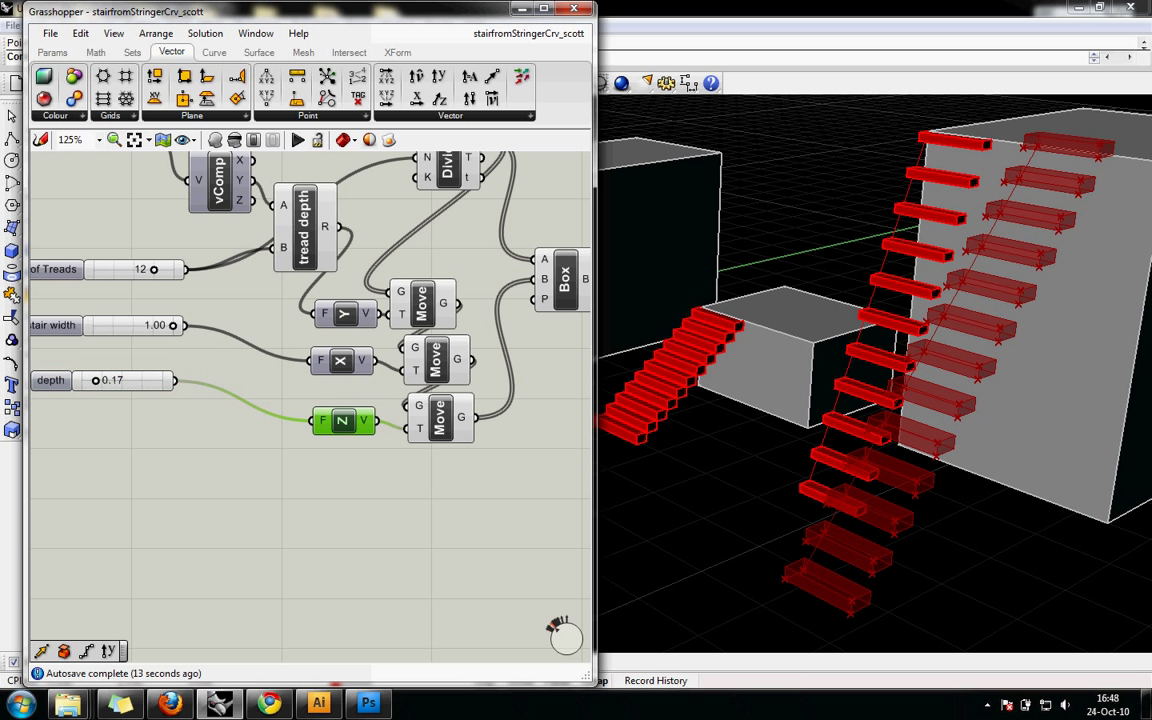
right_click(321, 421)
mouse_move(420, 655)
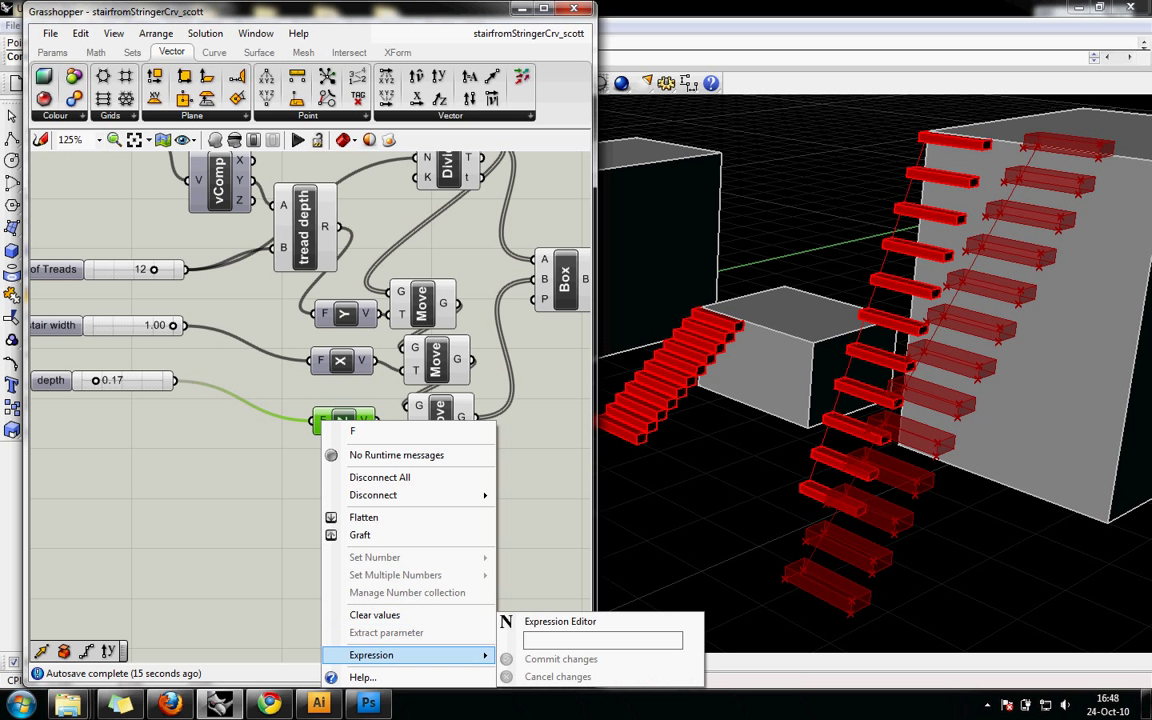
click(602, 640)
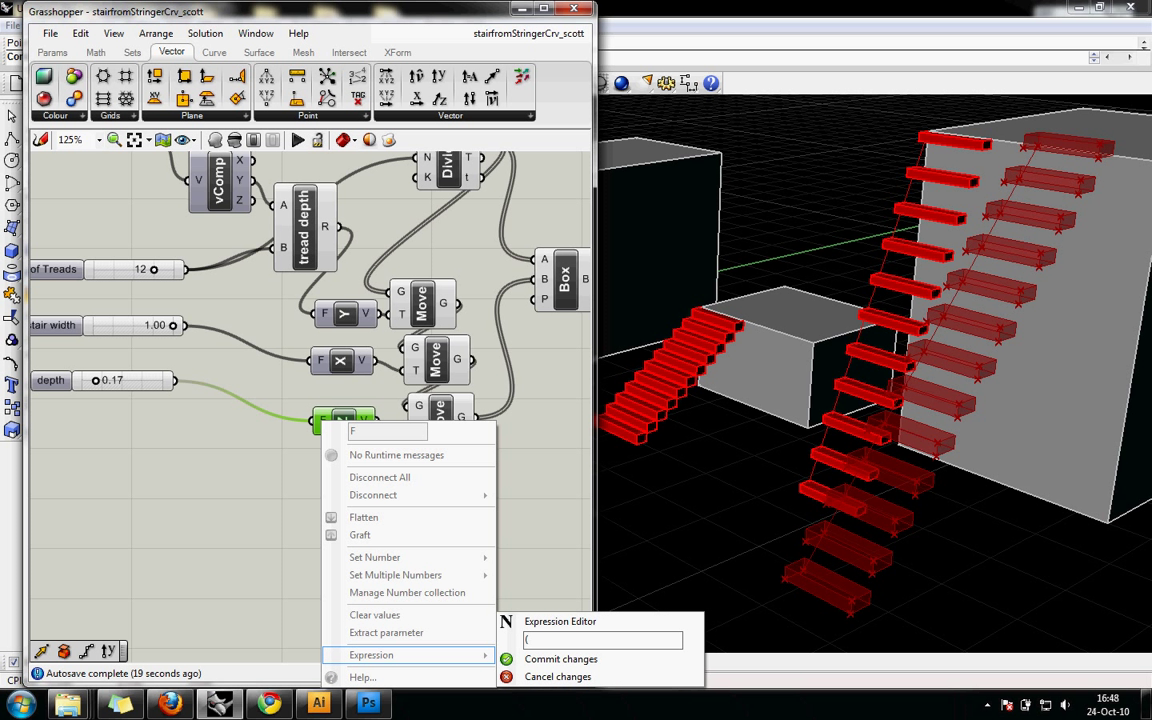
text(-1)*F)
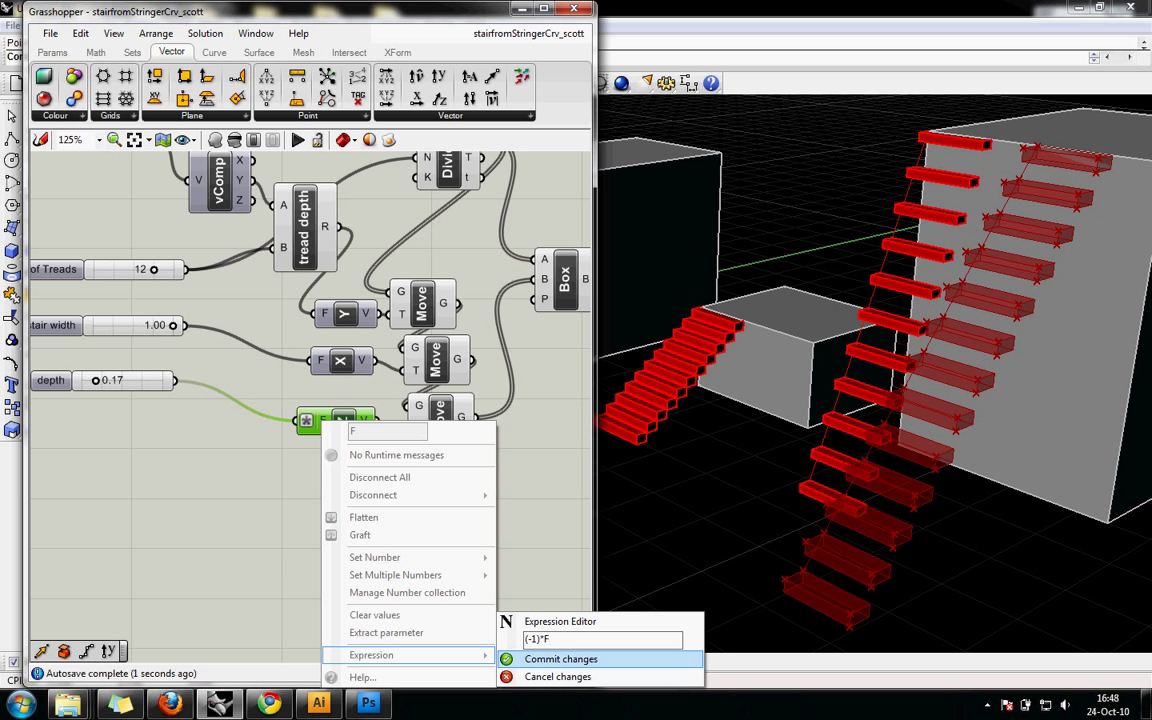
click(560, 659)
drag(343, 421, 335, 427)
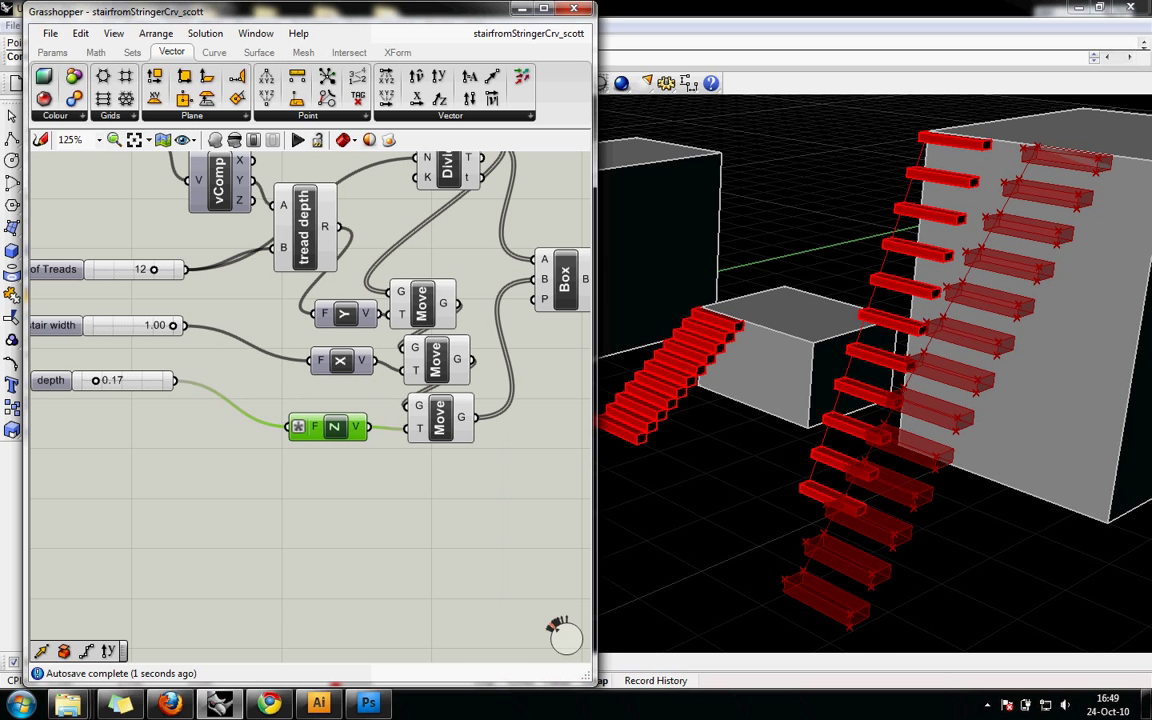
Examine the generated treads along the stringer at the large block from several angles, close up and as a whole.
right_drag(900, 350, 840, 410)
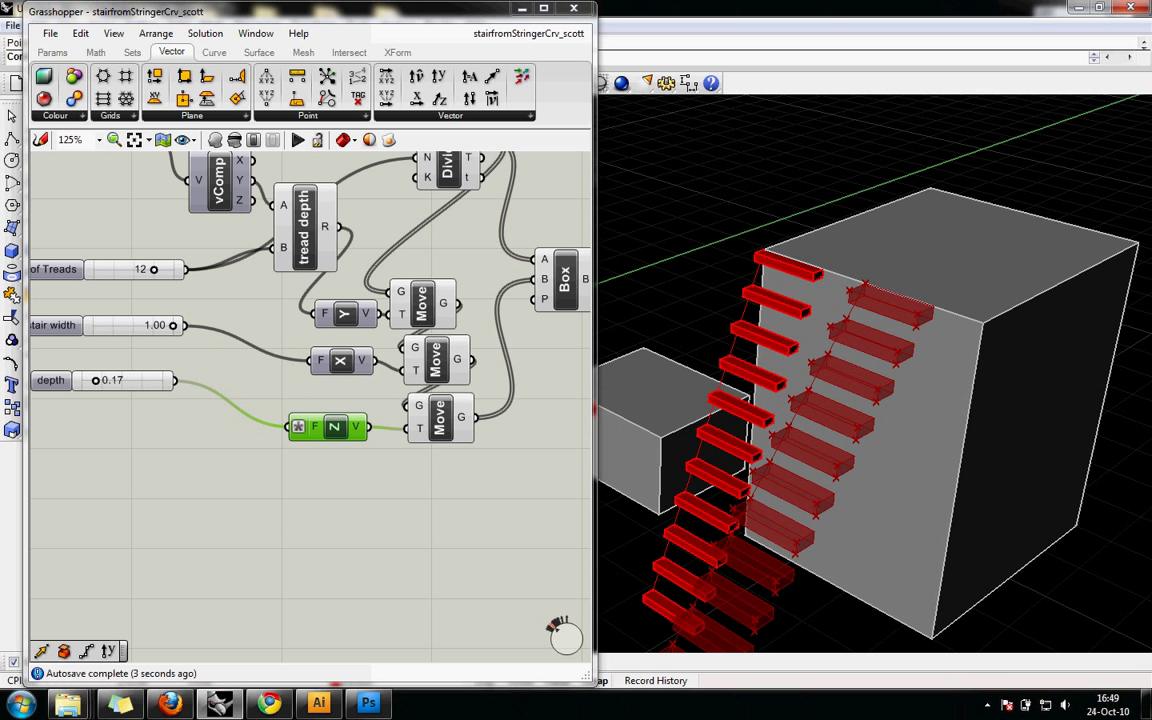
scroll(840, 400, up, 4)
scroll(870, 370, up, 4)
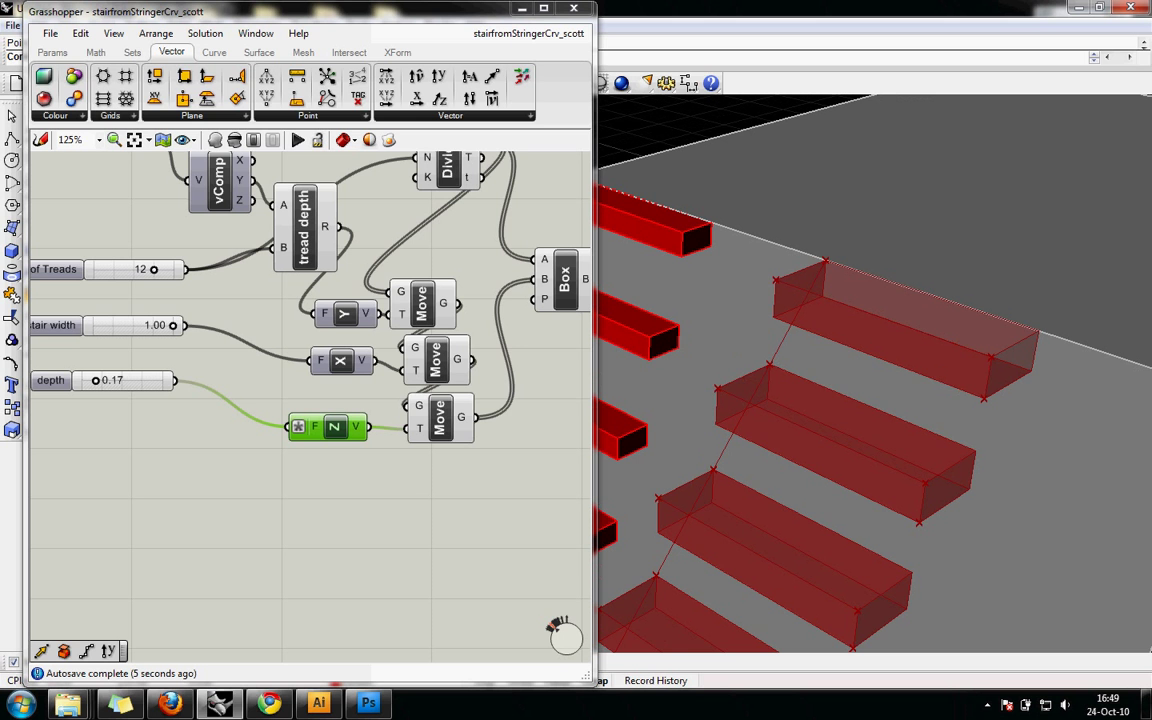
scroll(815, 350, down, 5)
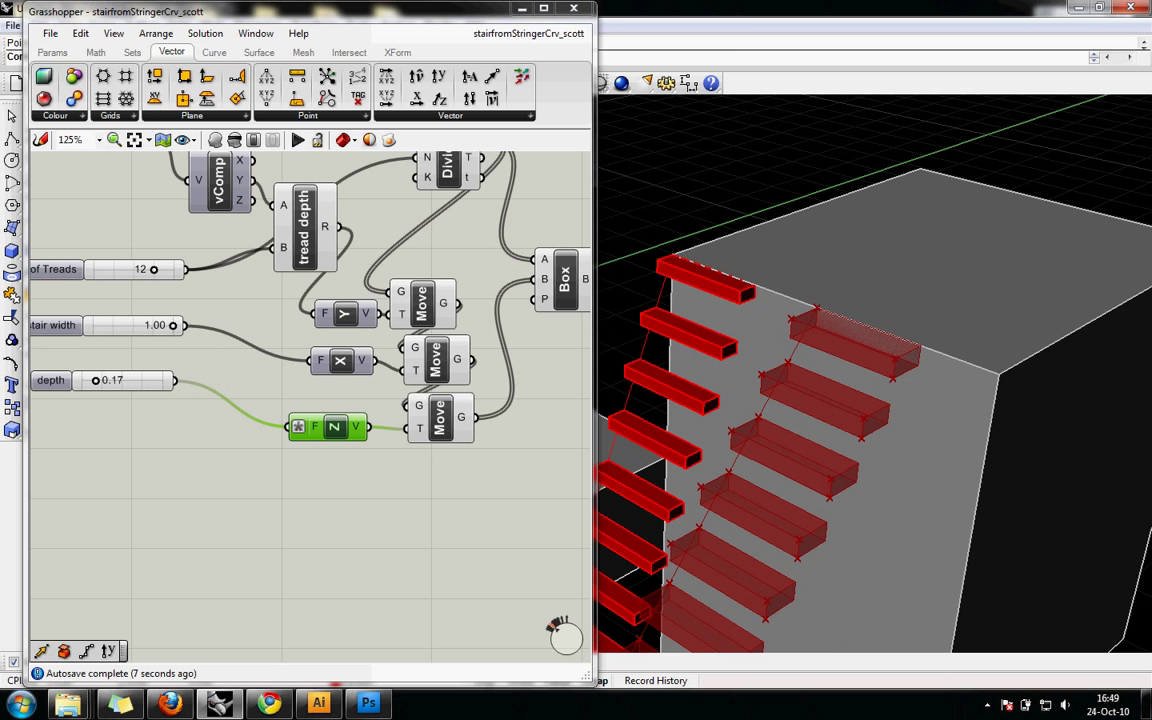
right_drag(815, 350, 906, 200)
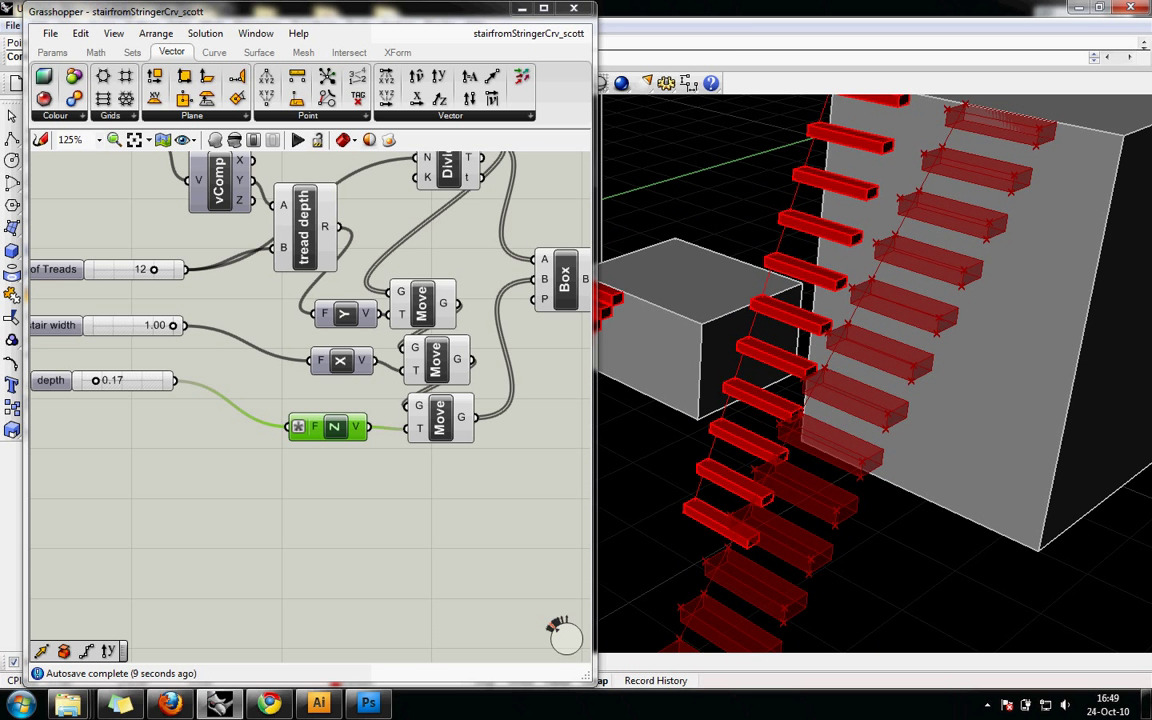
right_drag(880, 380, 855, 363)
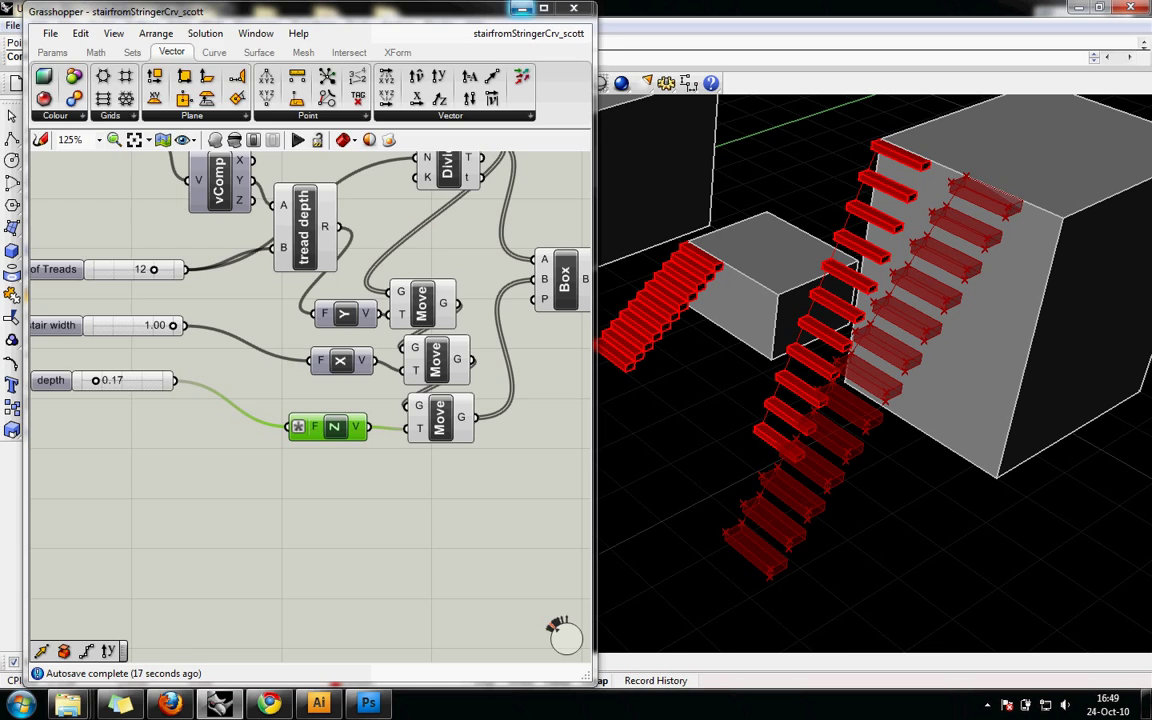
Minimize the Grasshopper window and move the stringer line from its upper end to the small block's near top corner.
click(521, 8)
shift+right_drag(714, 512, 691, 404)
mouse_move(691, 404)
mouse_down()
mouse_move(752, 439)
mouse_move(700, 384)
mouse_up()
shift+right_drag(700, 384, 686, 542)
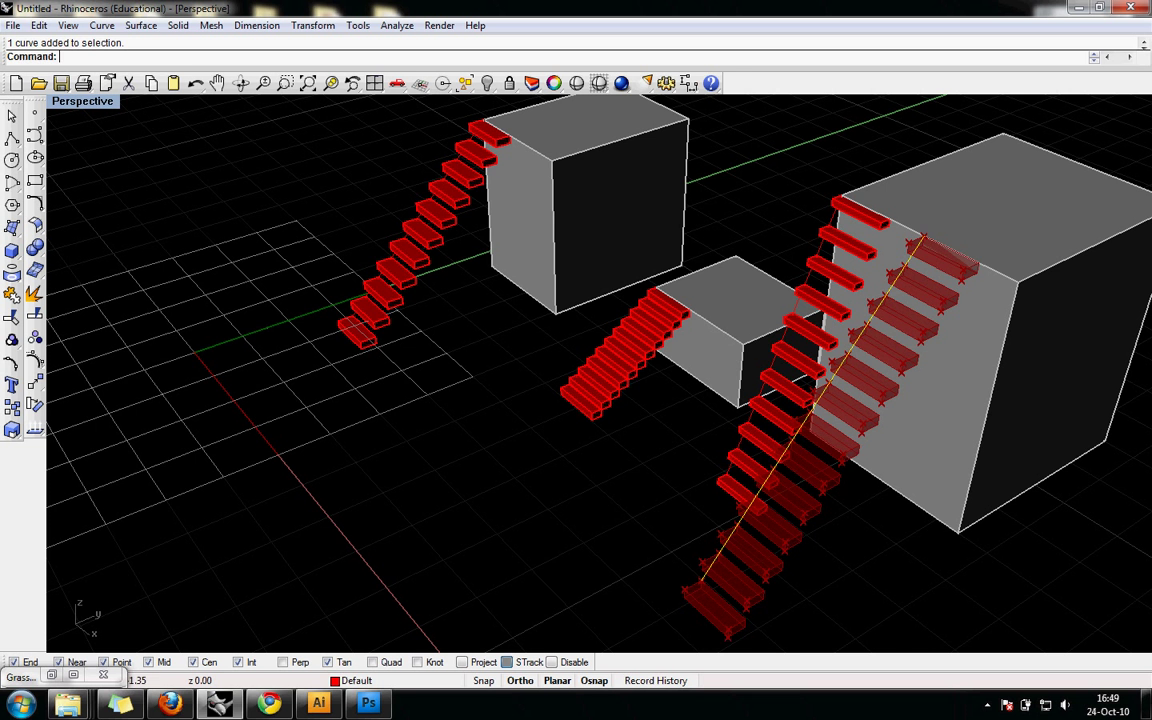
text(m)
key(Return)
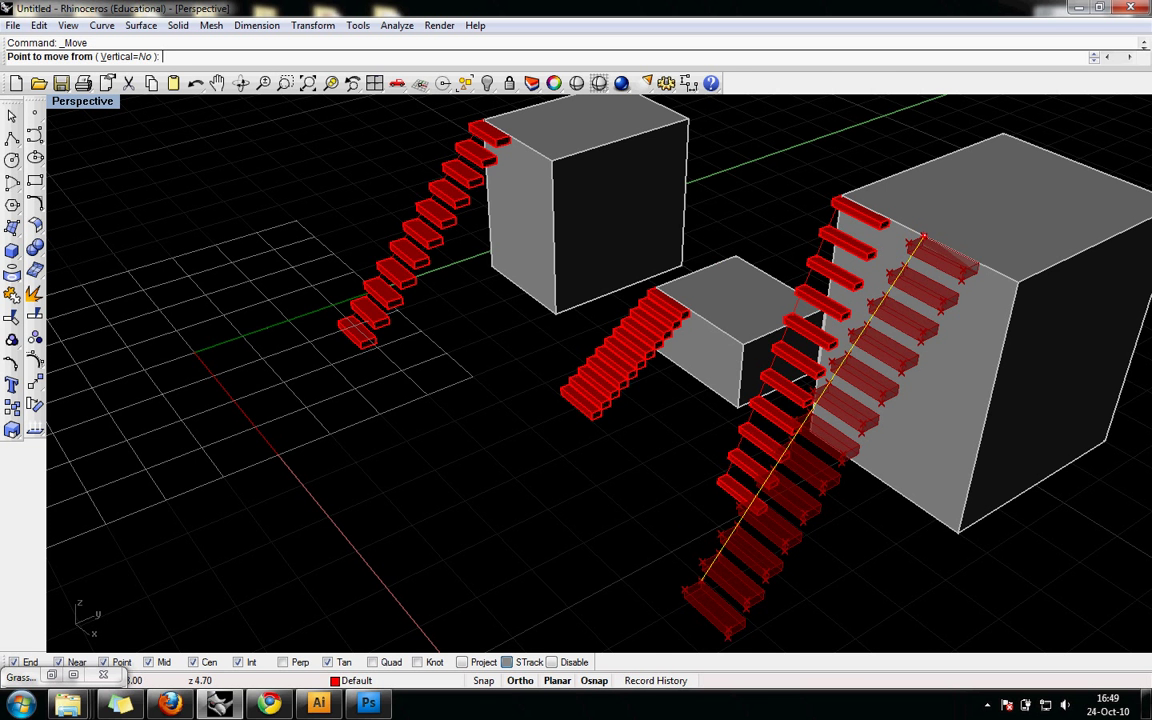
click(925, 237)
scroll(615, 194, up, 2)
click(780, 415)
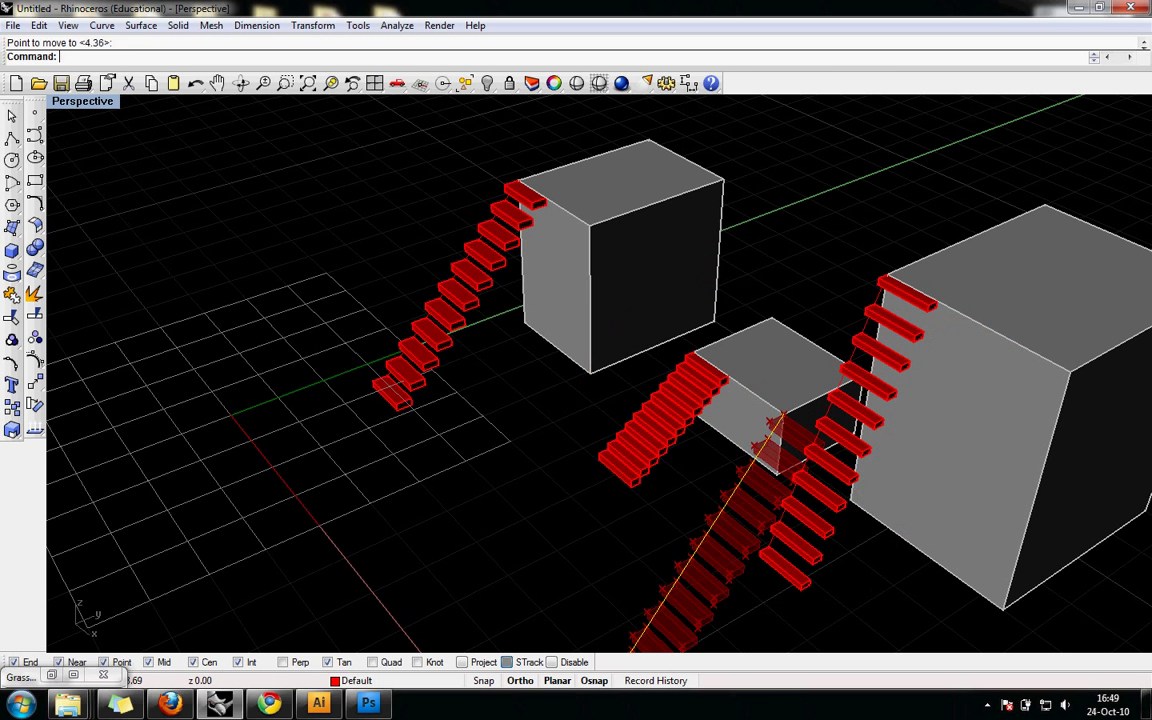
key(Escape)
Turn on the stringer's control points and move its lower end point vertically upward by about 3.13 units.
shift+right_drag(660, 600, 638, 480)
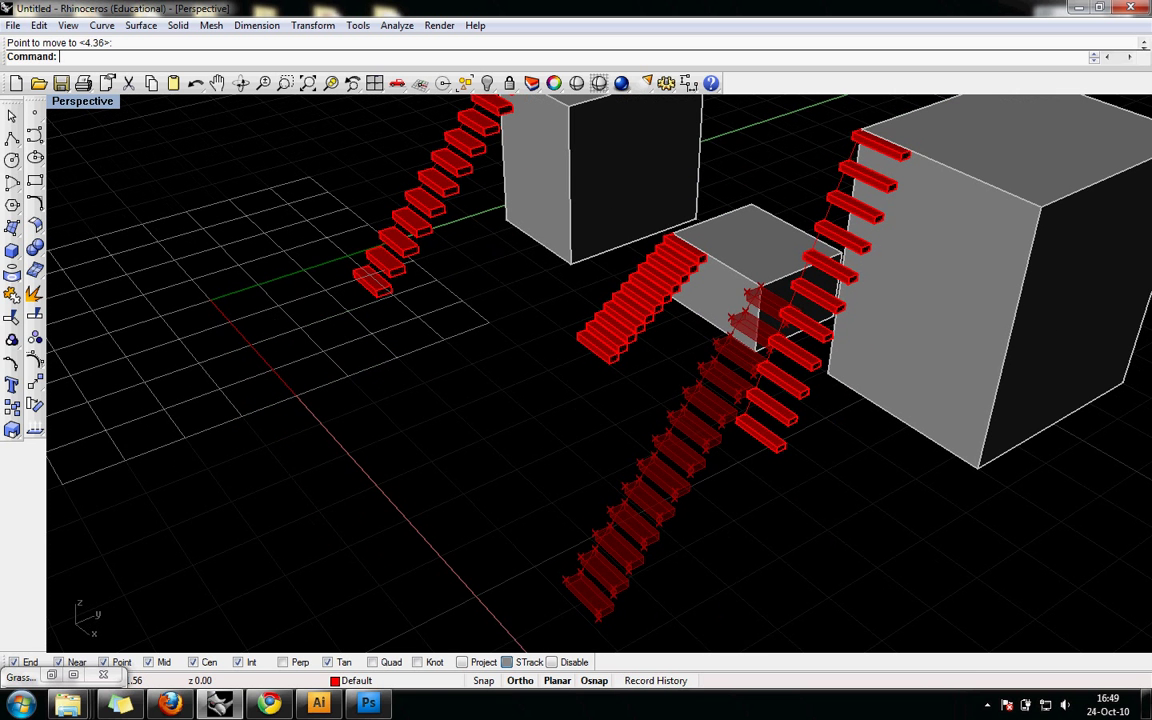
drag(639, 543, 520, 550)
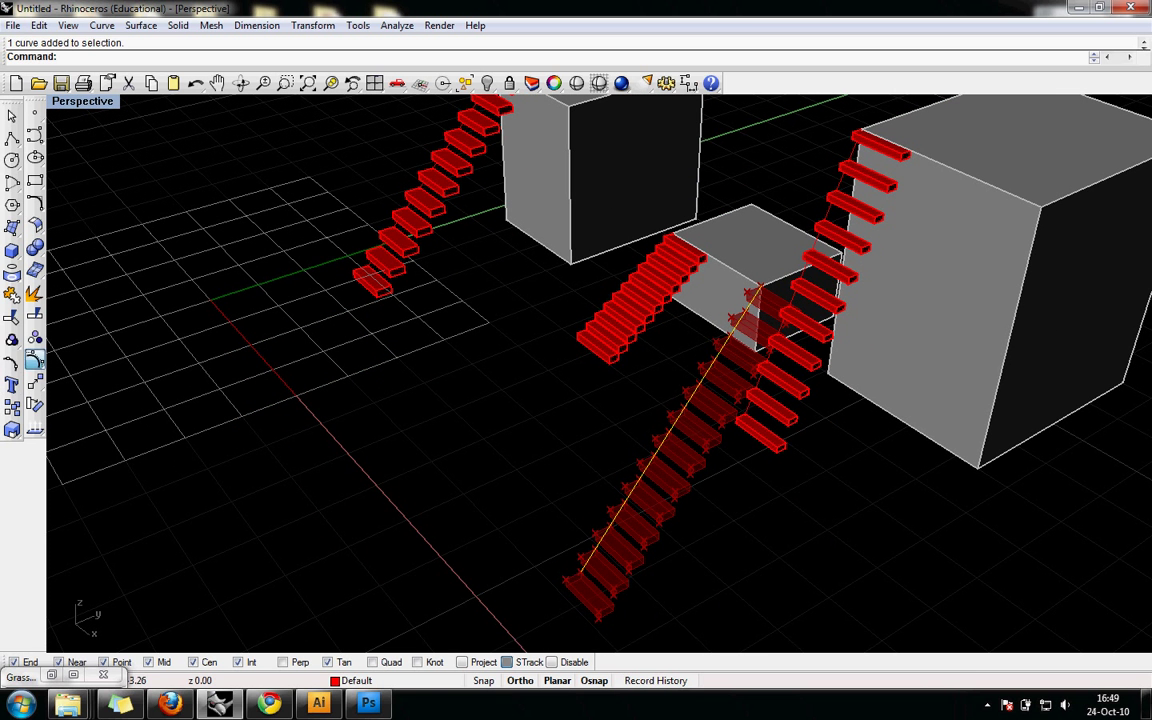
click(35, 361)
click(581, 572)
text(m)
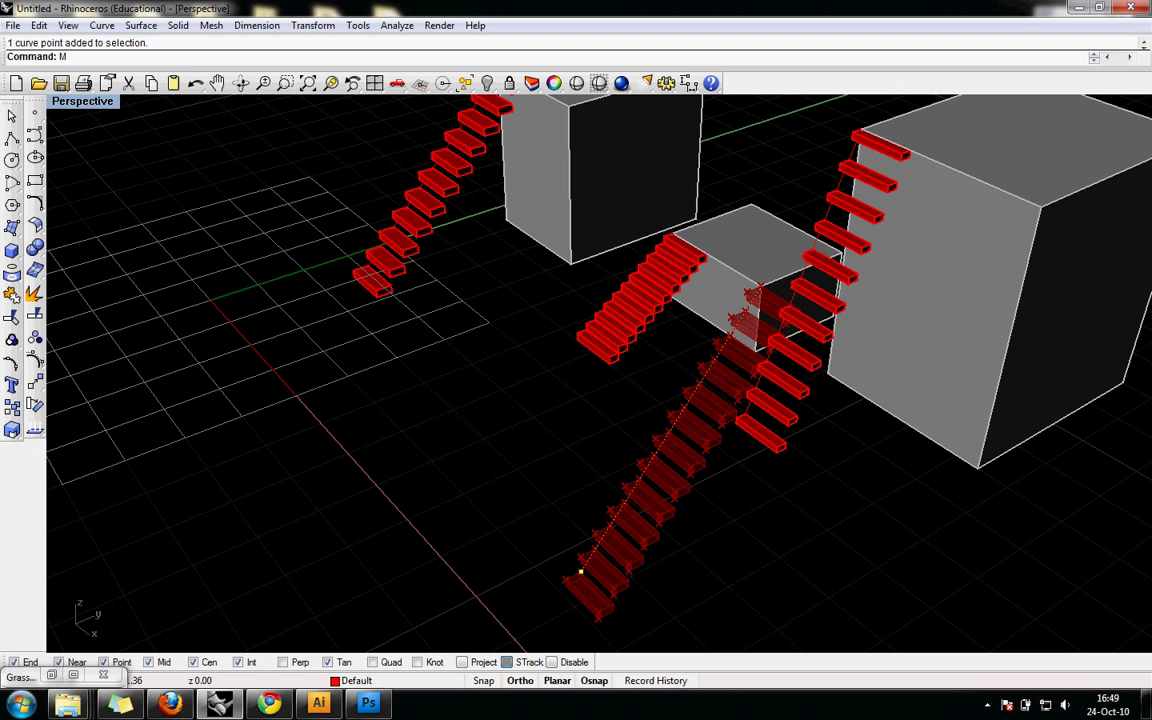
key(Return)
text(v)
key(Return)
click(581, 572)
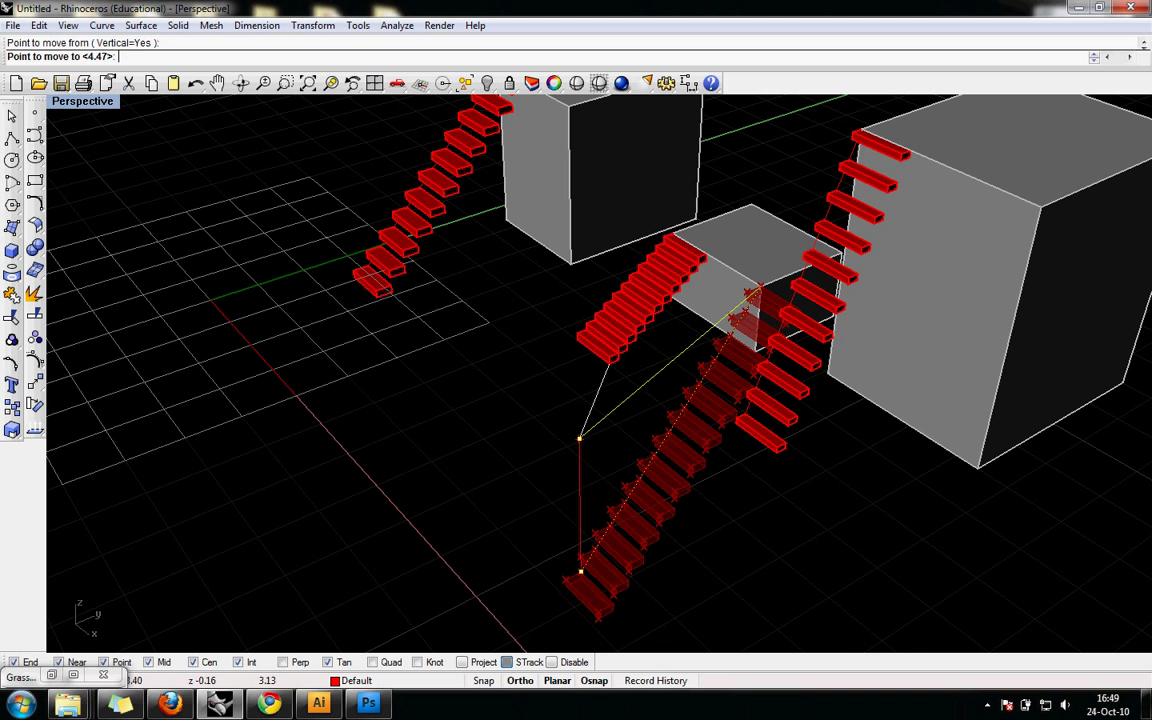
click(579, 437)
right_drag(579, 437, 720, 490)
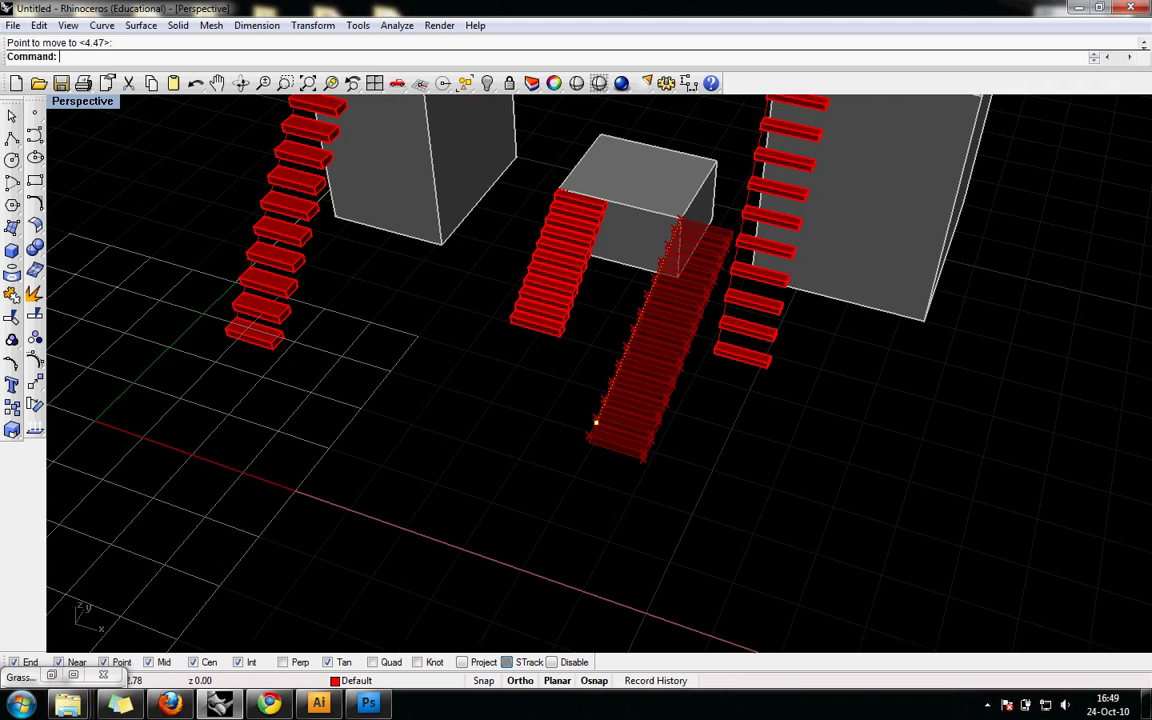
key(Escape)
Examine the regenerated treads at the small block from the other side and close up.
shift+right_drag(650, 470, 732, 491)
right_drag(600, 400, 790, 425)
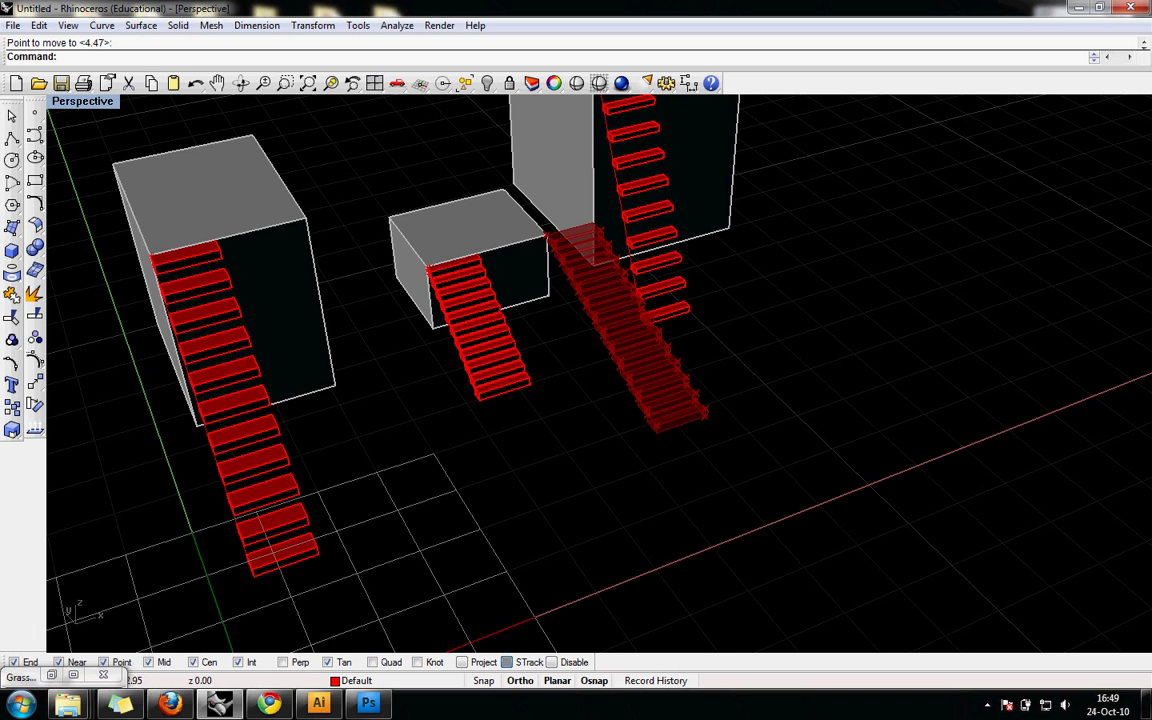
scroll(609, 371, up, 5)
shift+right_drag(609, 371, 650, 400)
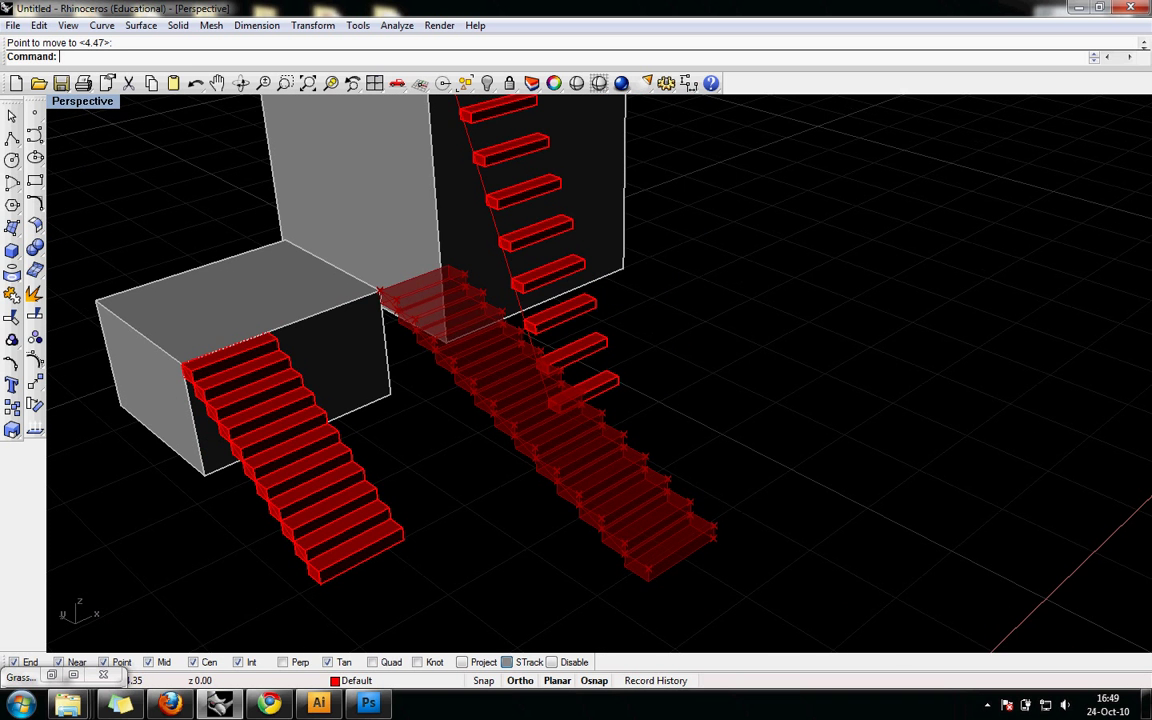